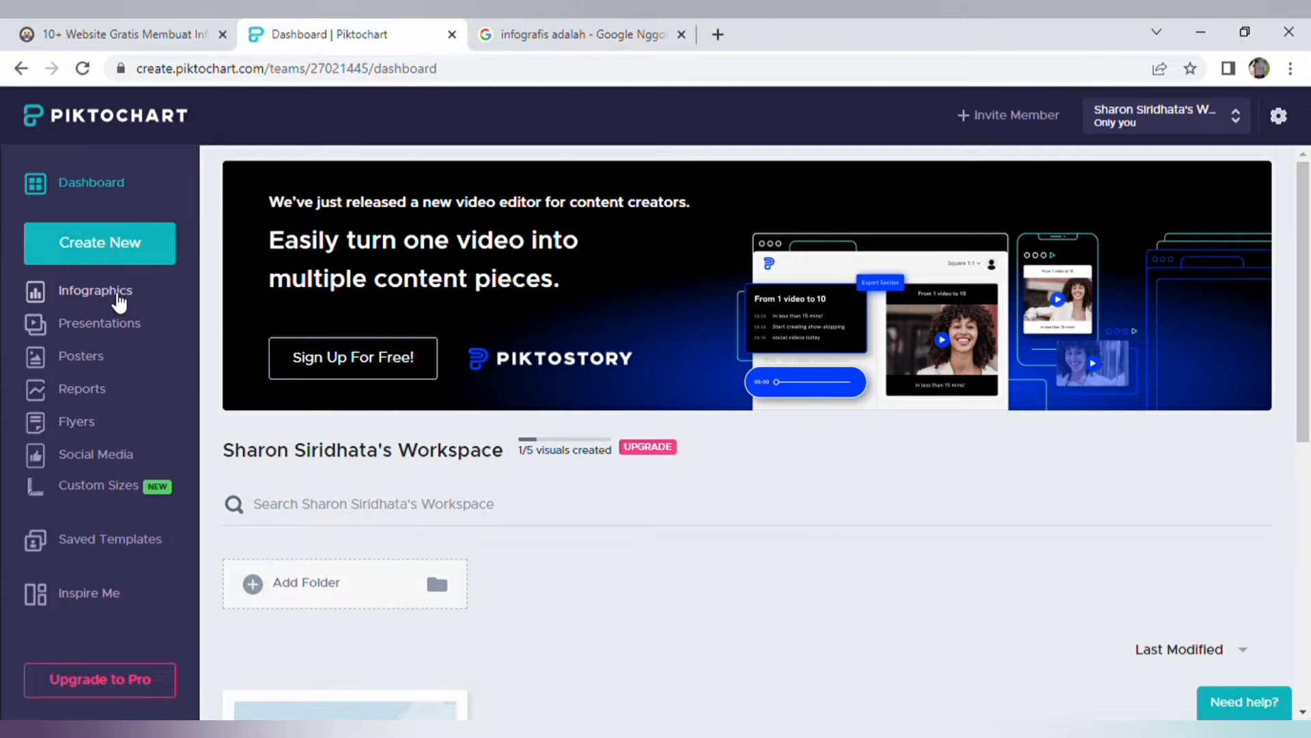
Open the Infographics template gallery and scroll through the featured templates
click(118, 296)
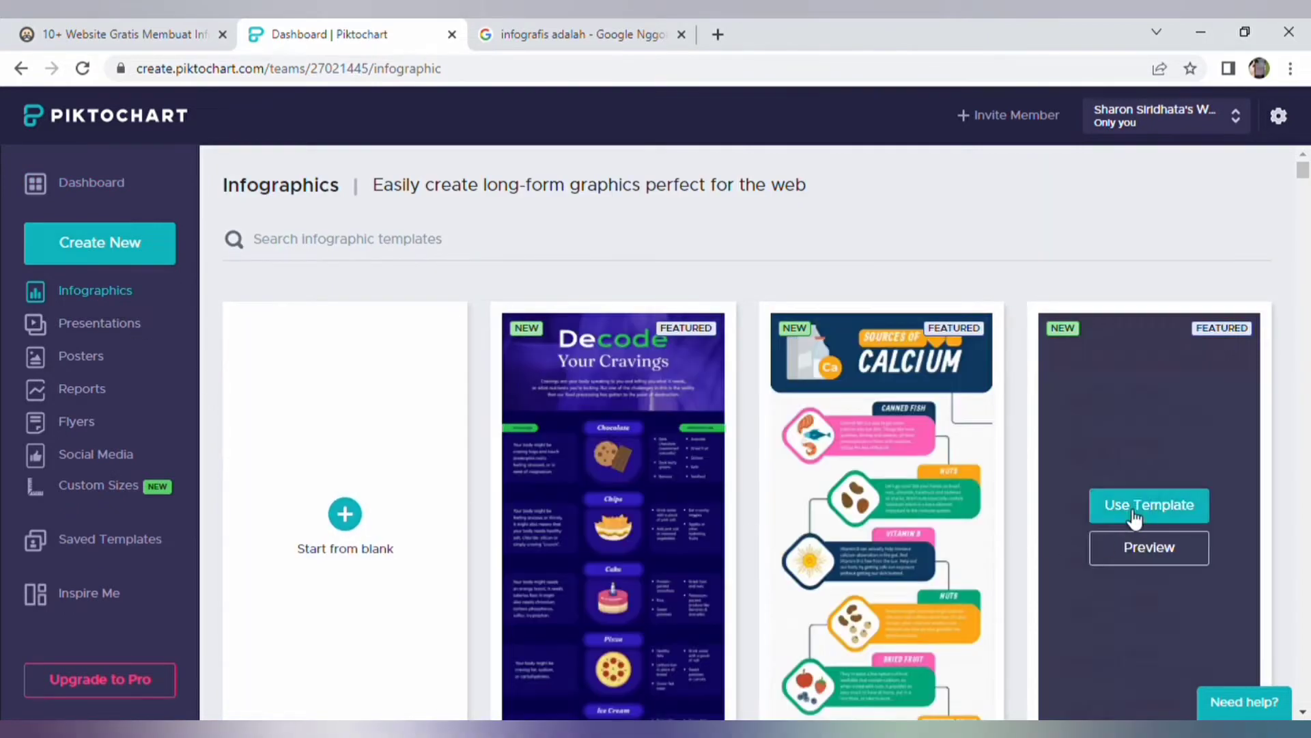
scroll(1304, 174, down, 1)
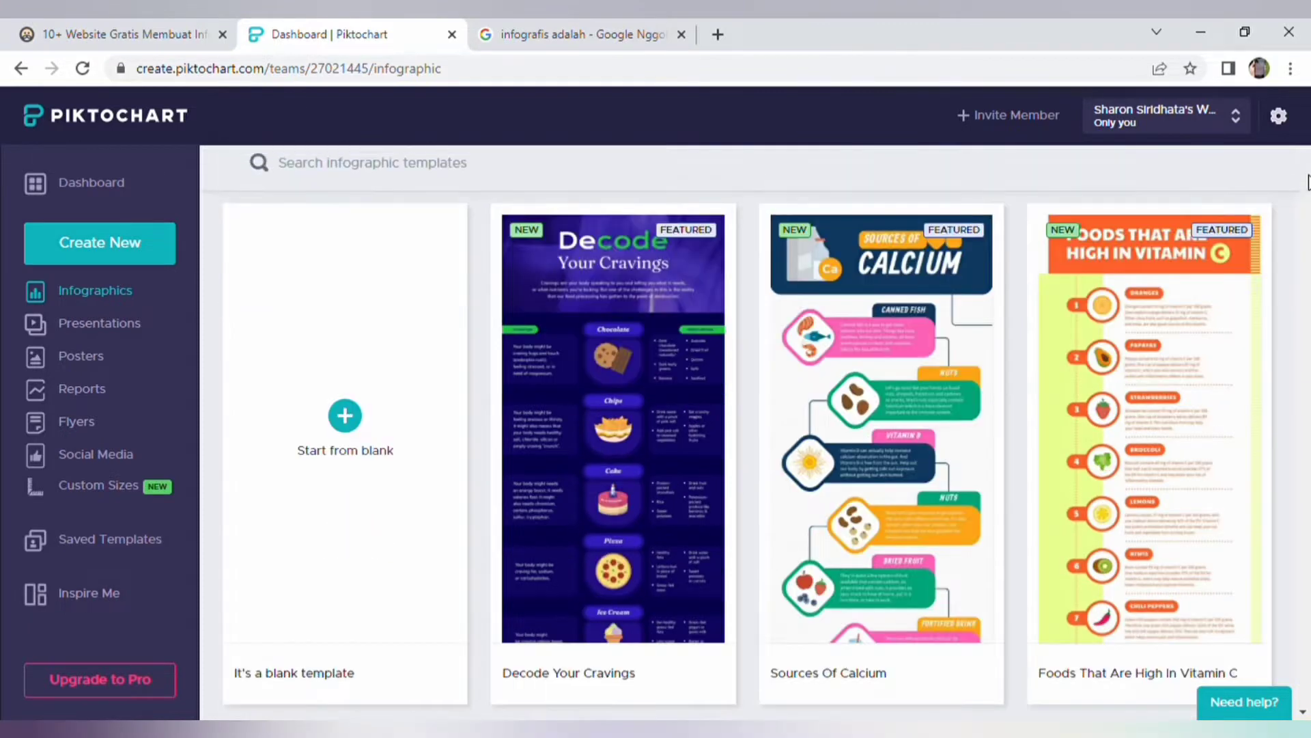
scroll(1304, 175, down, 1)
scroll(1304, 171, up, 3)
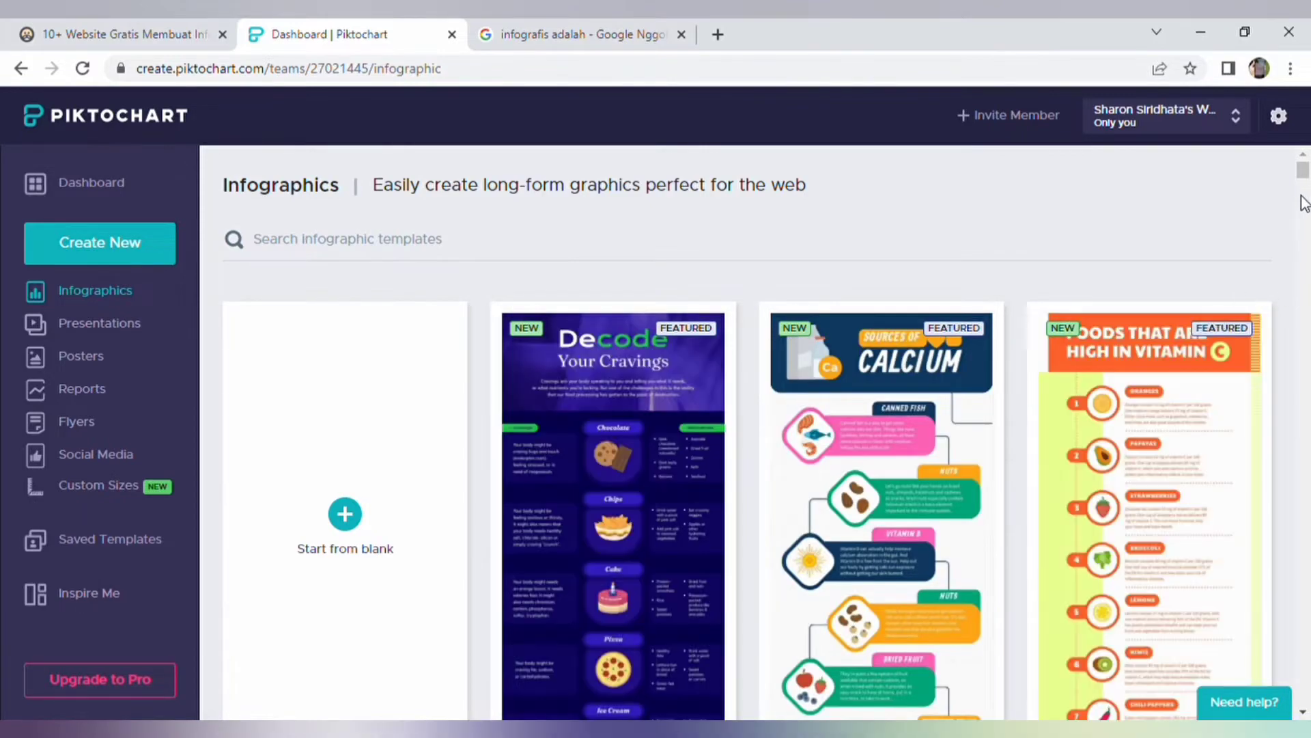
drag(1303, 171, 1303, 179)
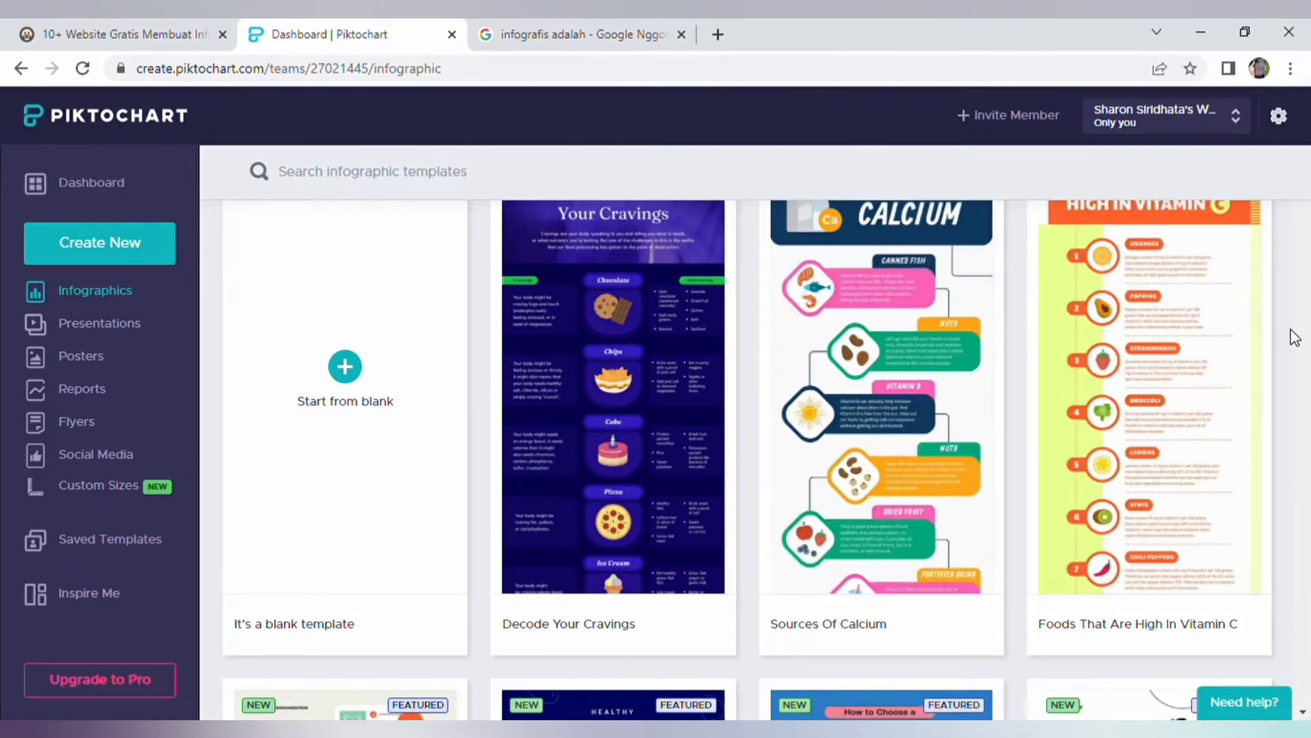
mouse_move(881, 513)
mouse_move(1302, 205)
mouse_down()
mouse_move(1304, 225)
mouse_move(1305, 213)
mouse_up()
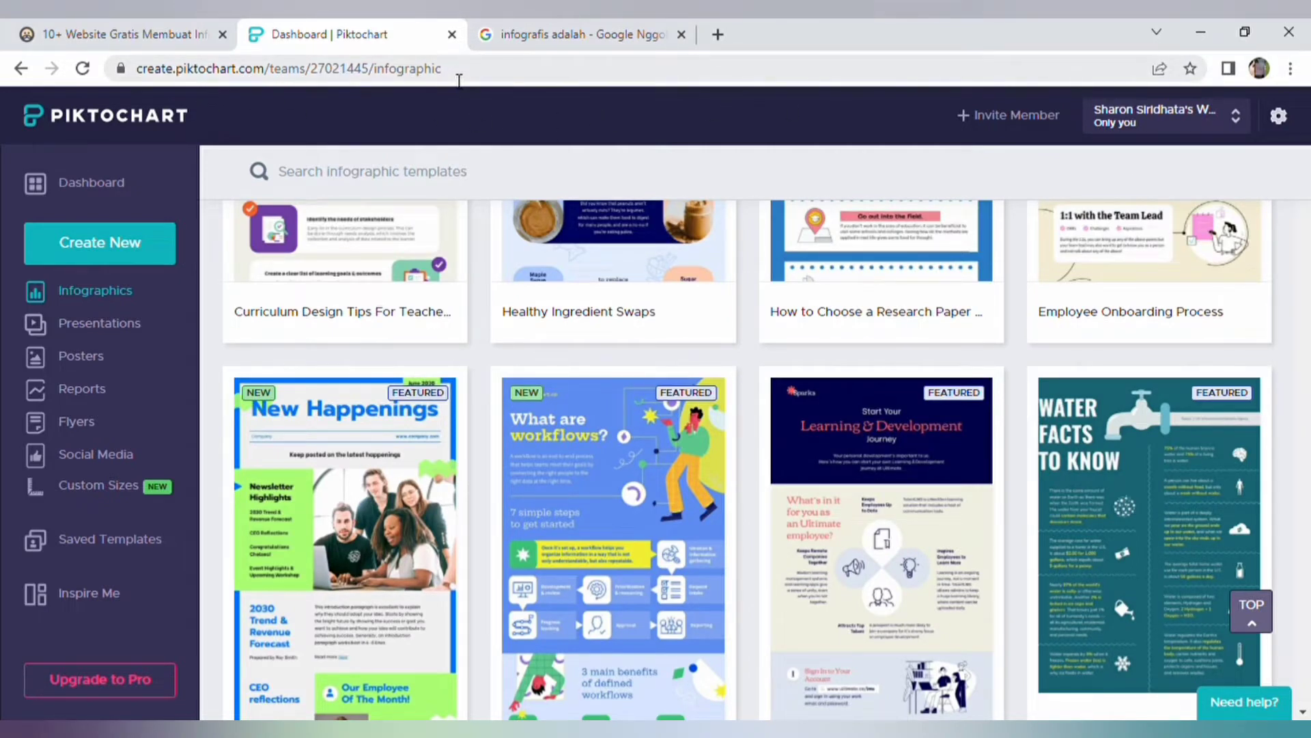
click(467, 71)
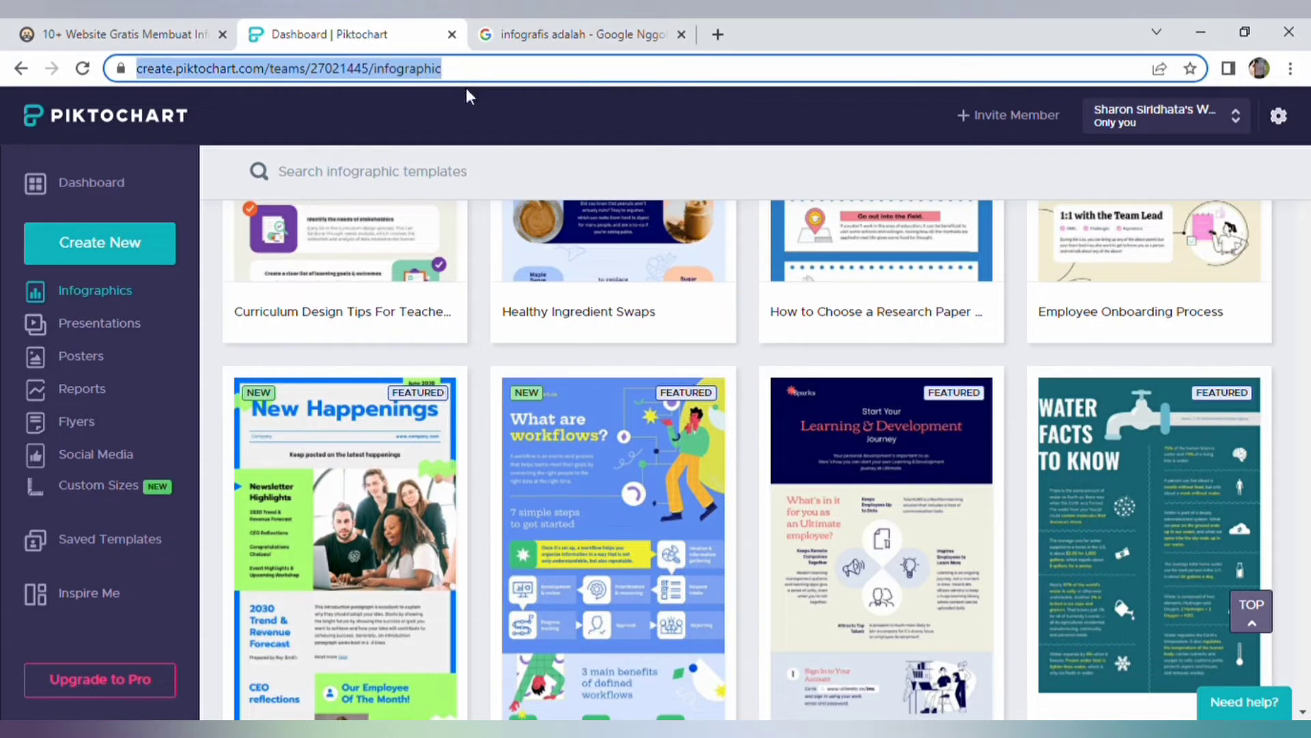
click(217, 357)
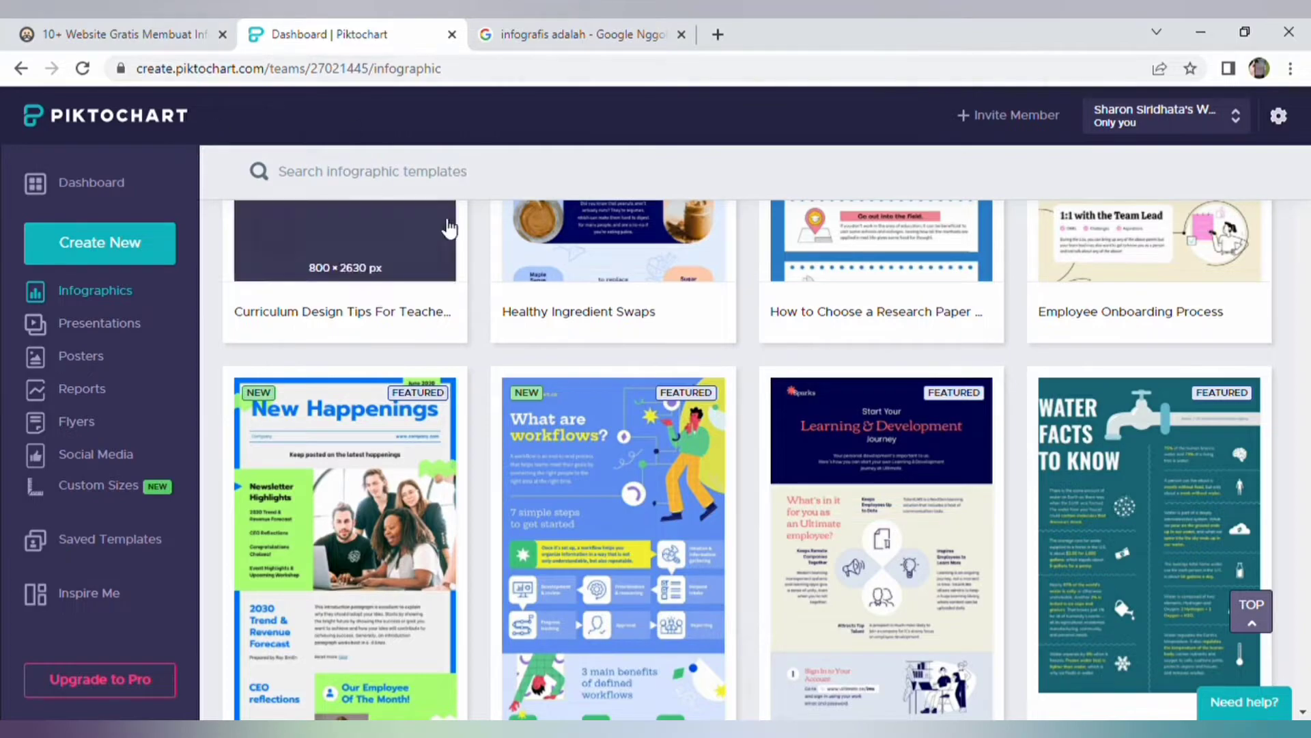
scroll(1309, 354, down, 2)
scroll(1309, 301, down, 5)
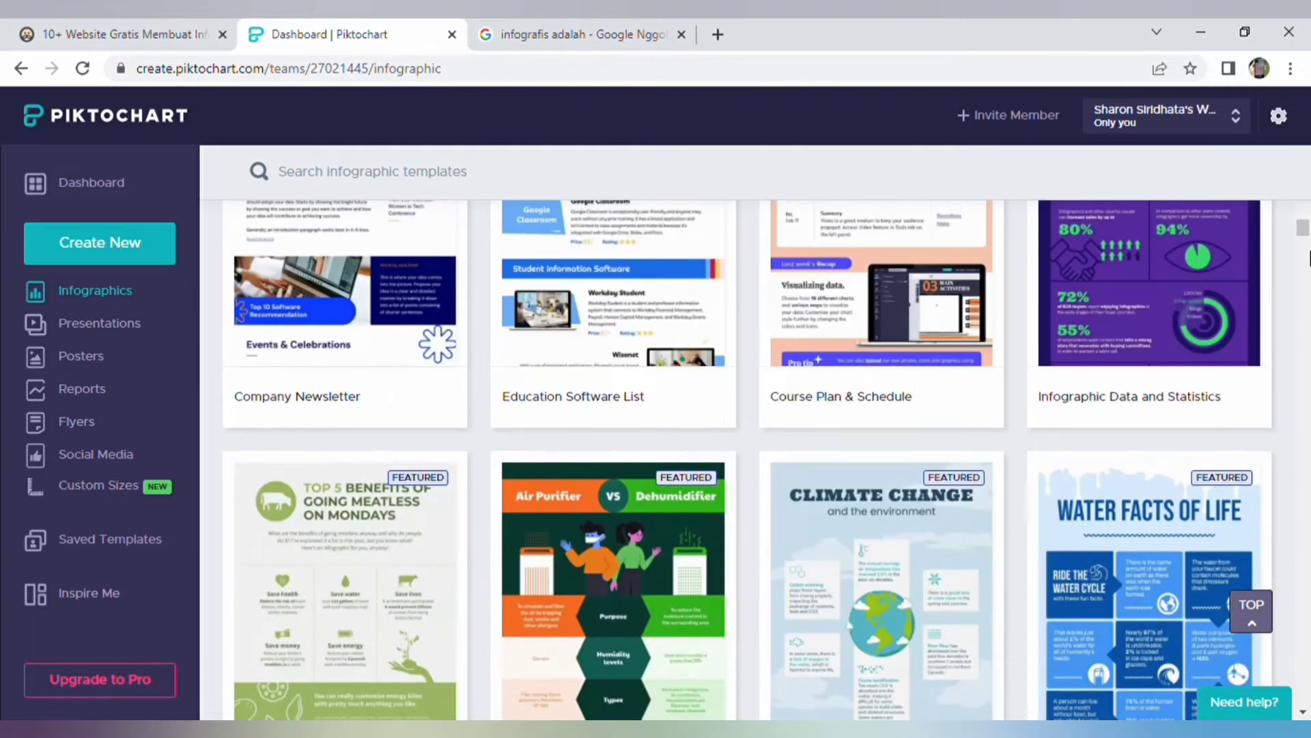
drag(1305, 231, 1307, 168)
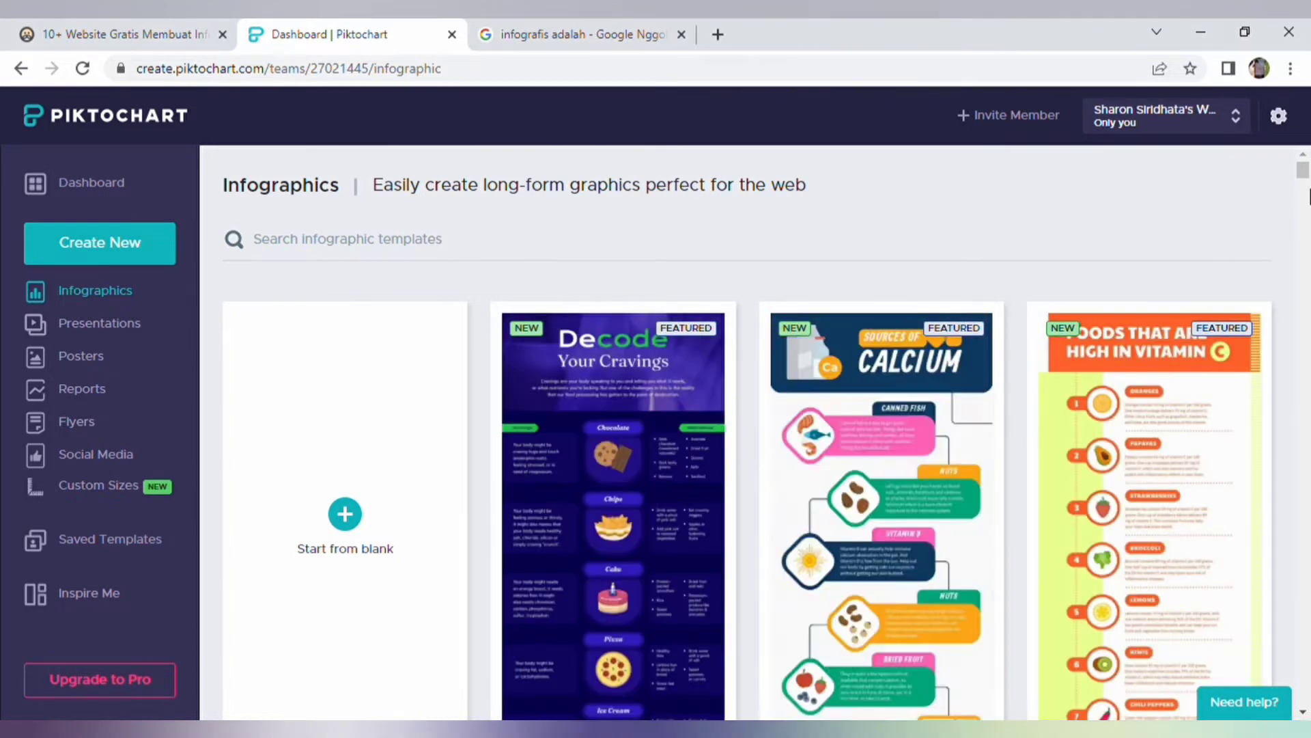
Scroll the gallery down to the Climate Change And The Environment template card
drag(1301, 175, 1308, 213)
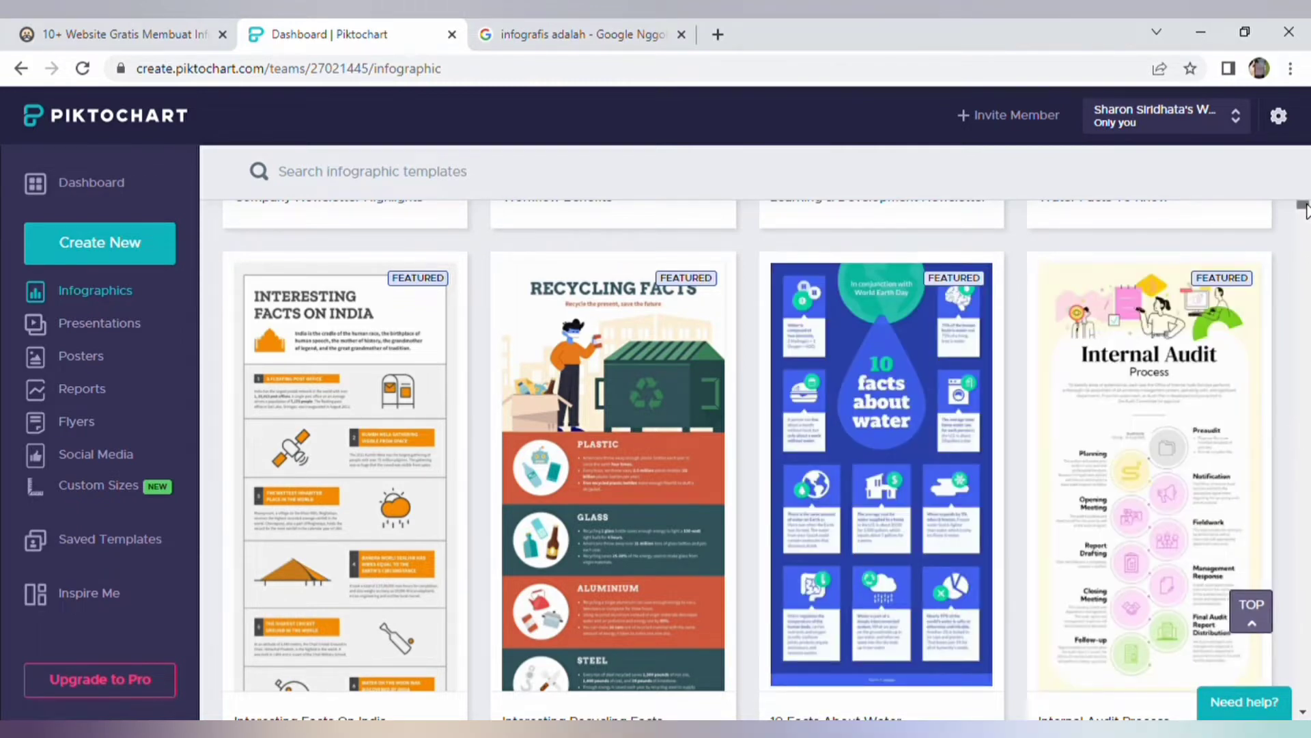
drag(1304, 209, 1307, 238)
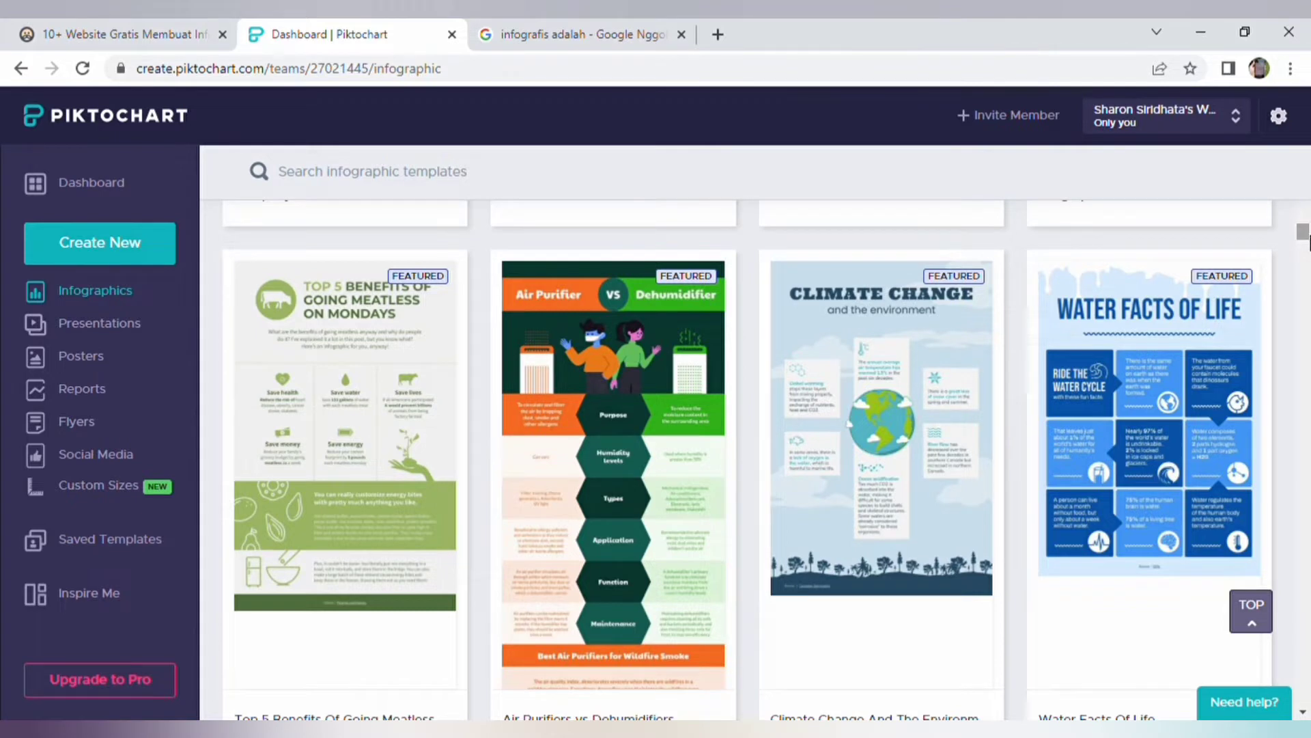
mouse_move(881, 473)
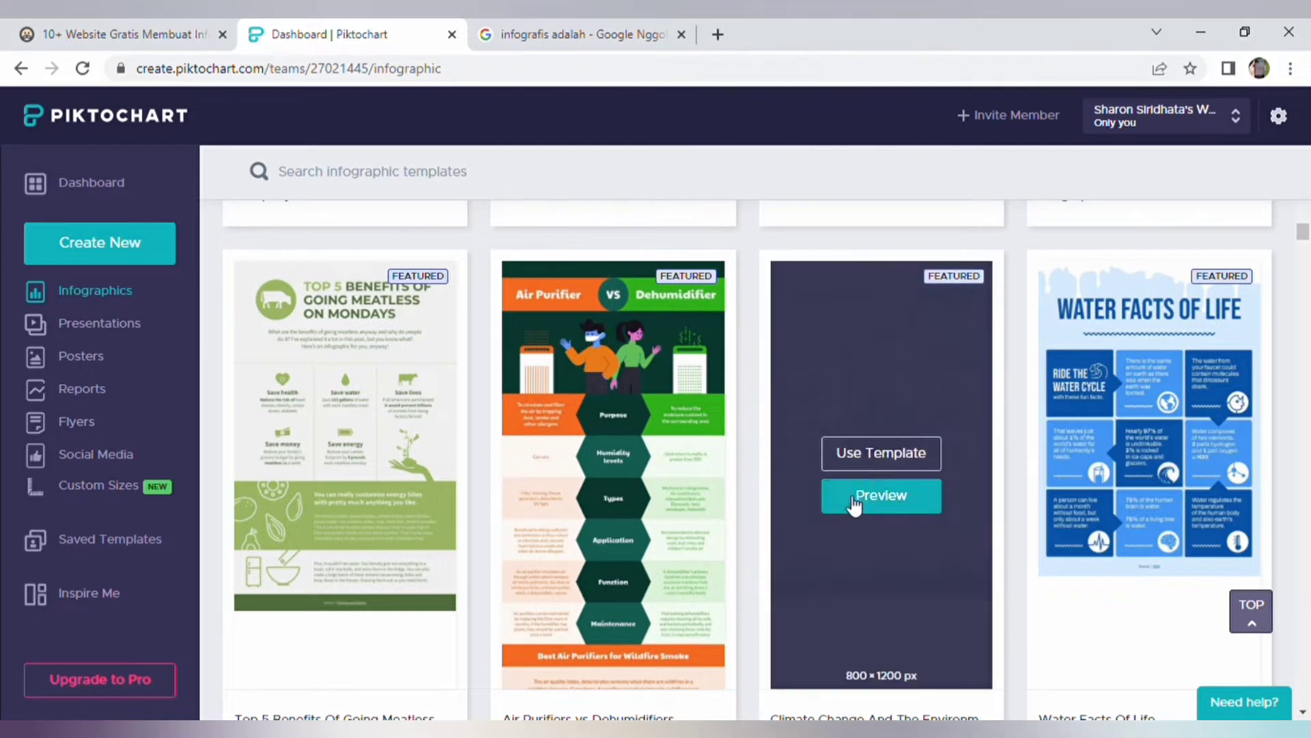
Start a new design from the Climate Change template and review its layout top to bottom
click(878, 456)
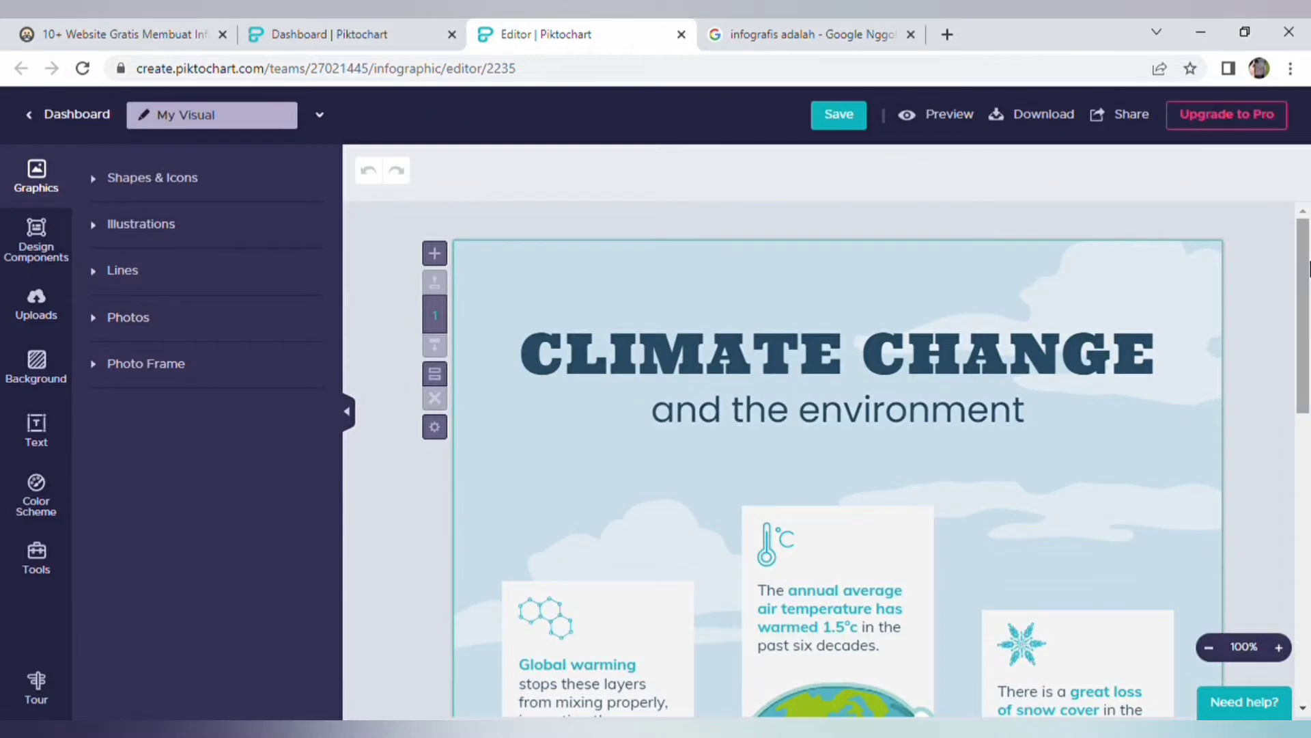
mouse_move(1307, 266)
mouse_down()
mouse_move(1308, 519)
mouse_move(1308, 342)
mouse_up()
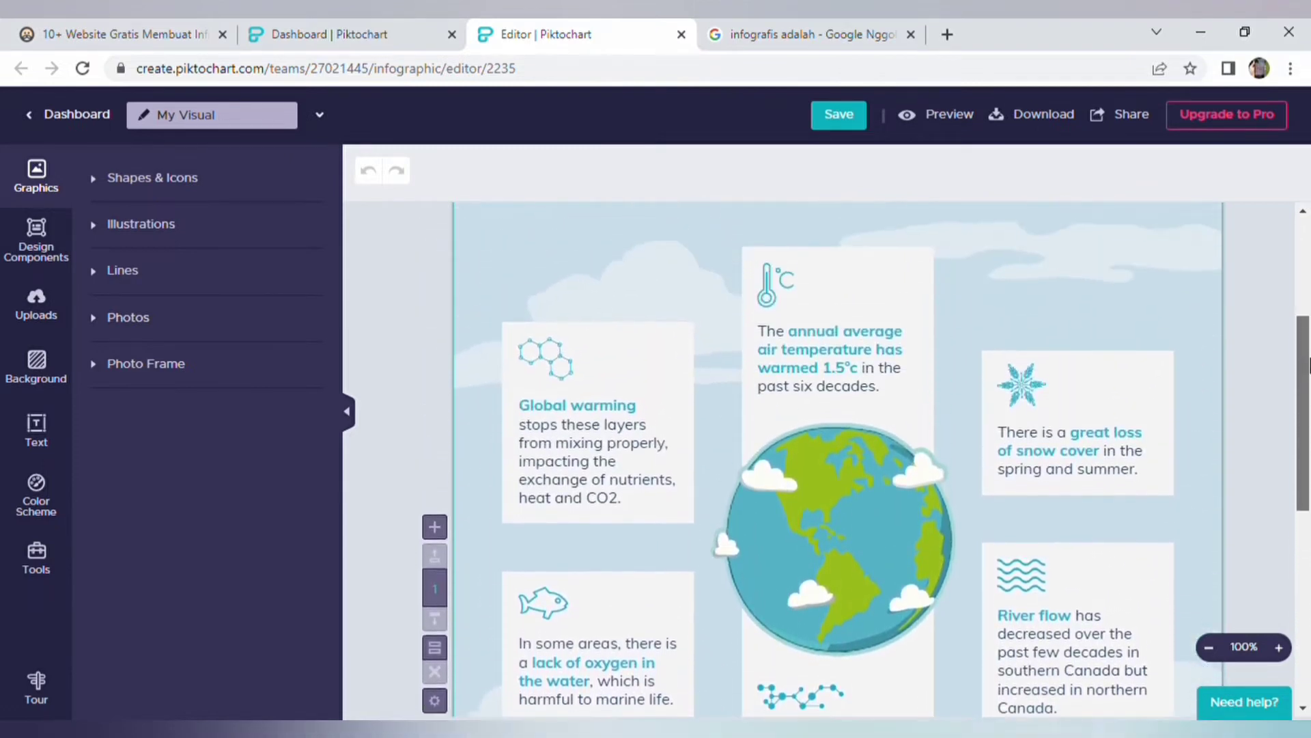
scroll(839, 313, up, 3)
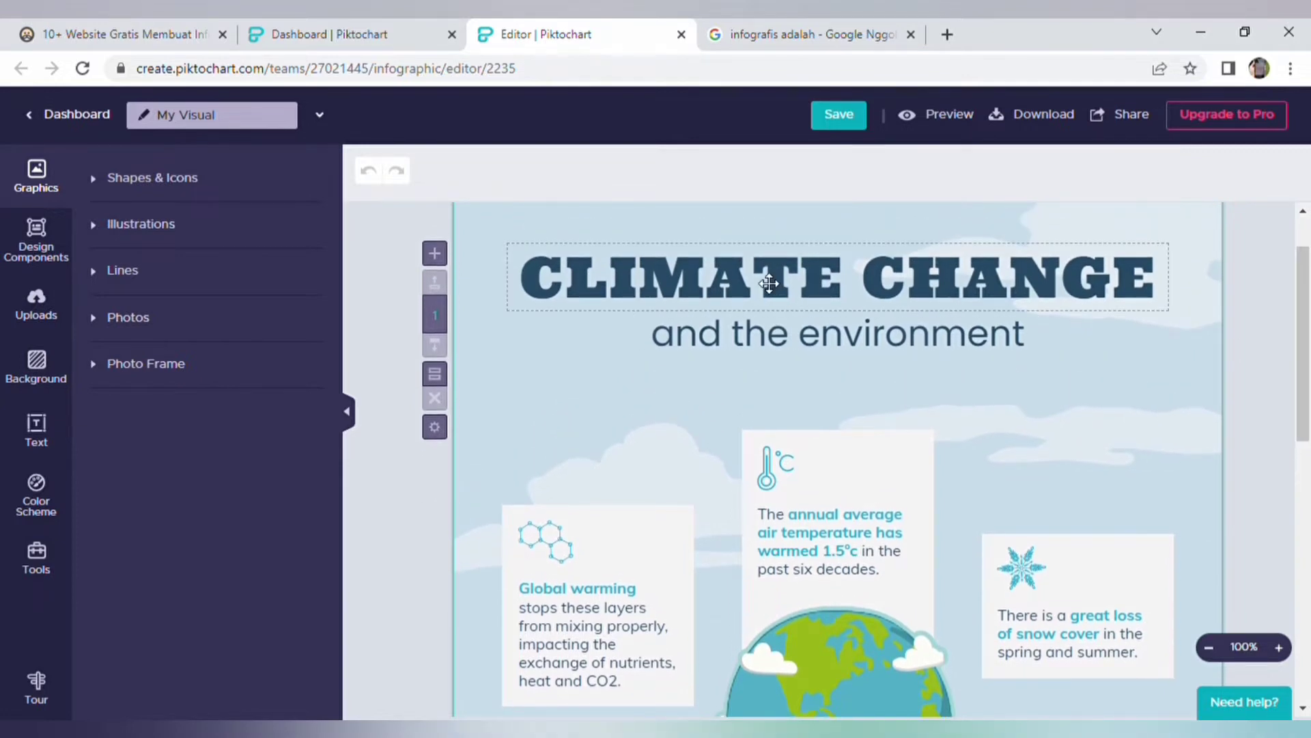
Replace the CLIMATE CHANGE headline text with 'Hari Bumi'
click(769, 283)
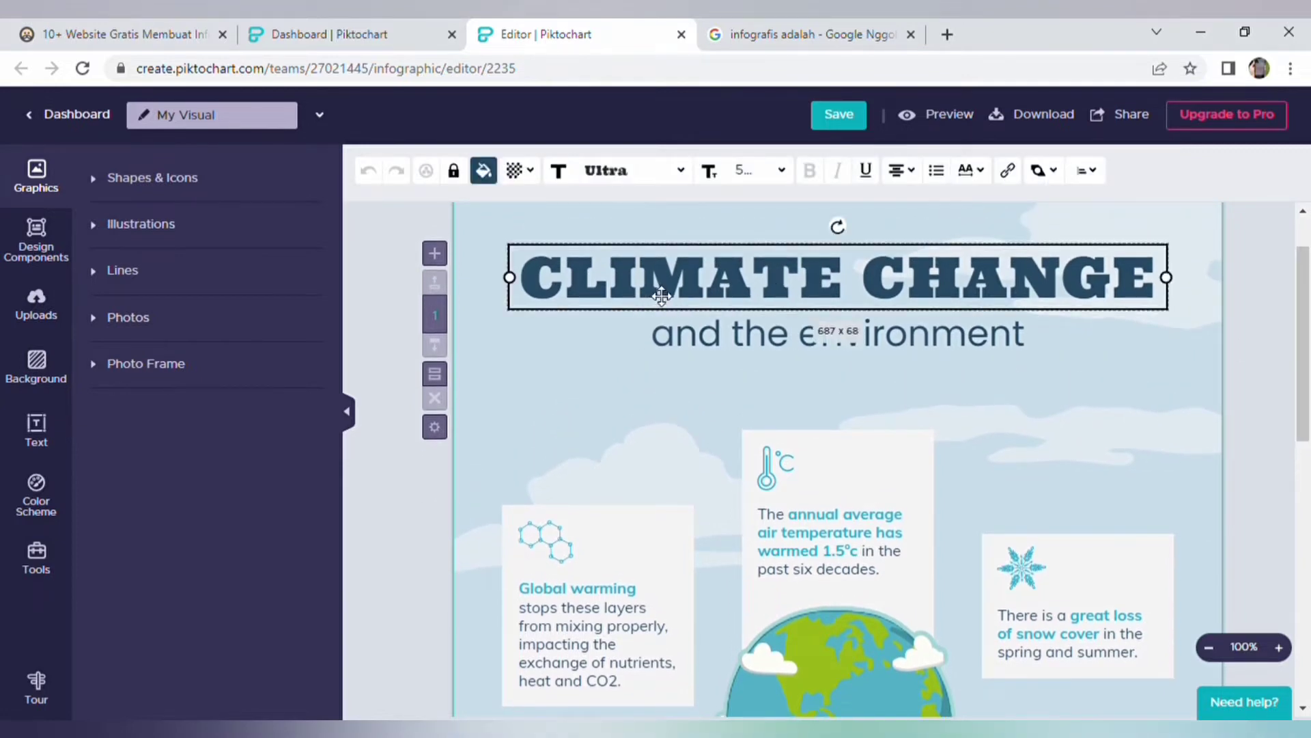
click(661, 295)
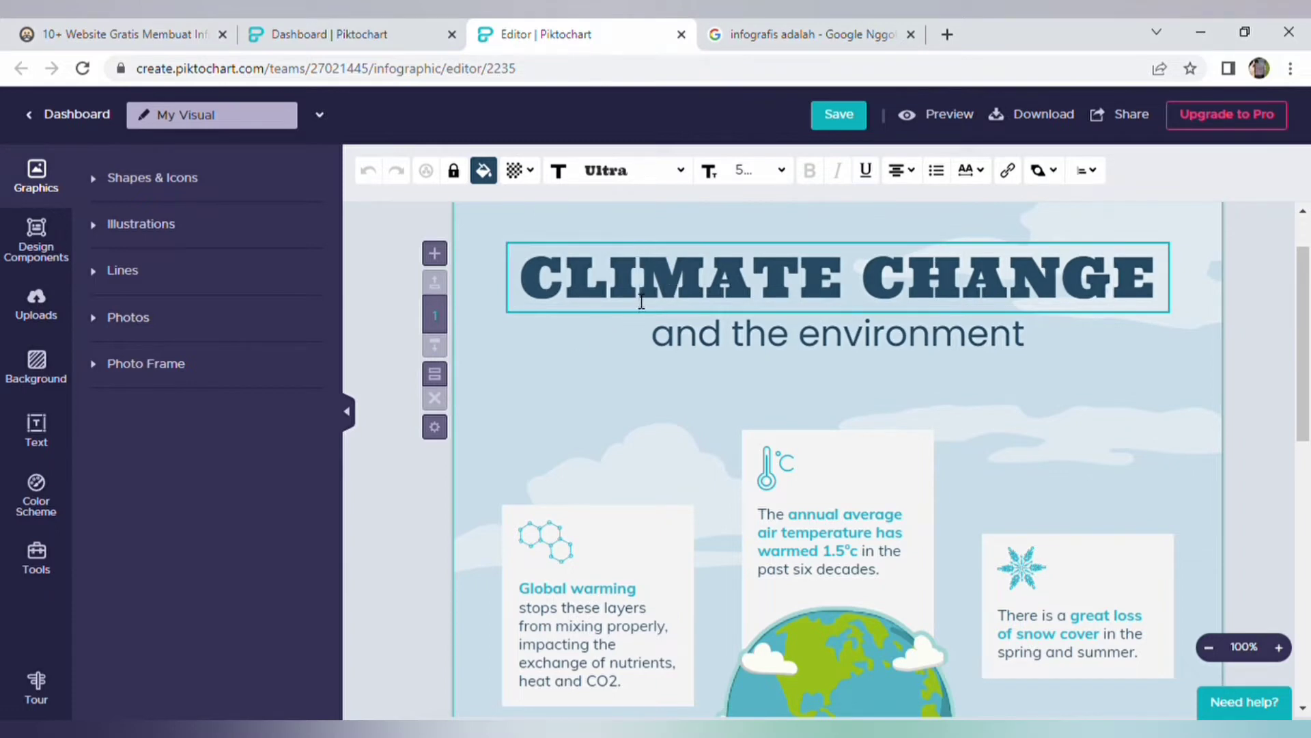
key(ctrl+a)
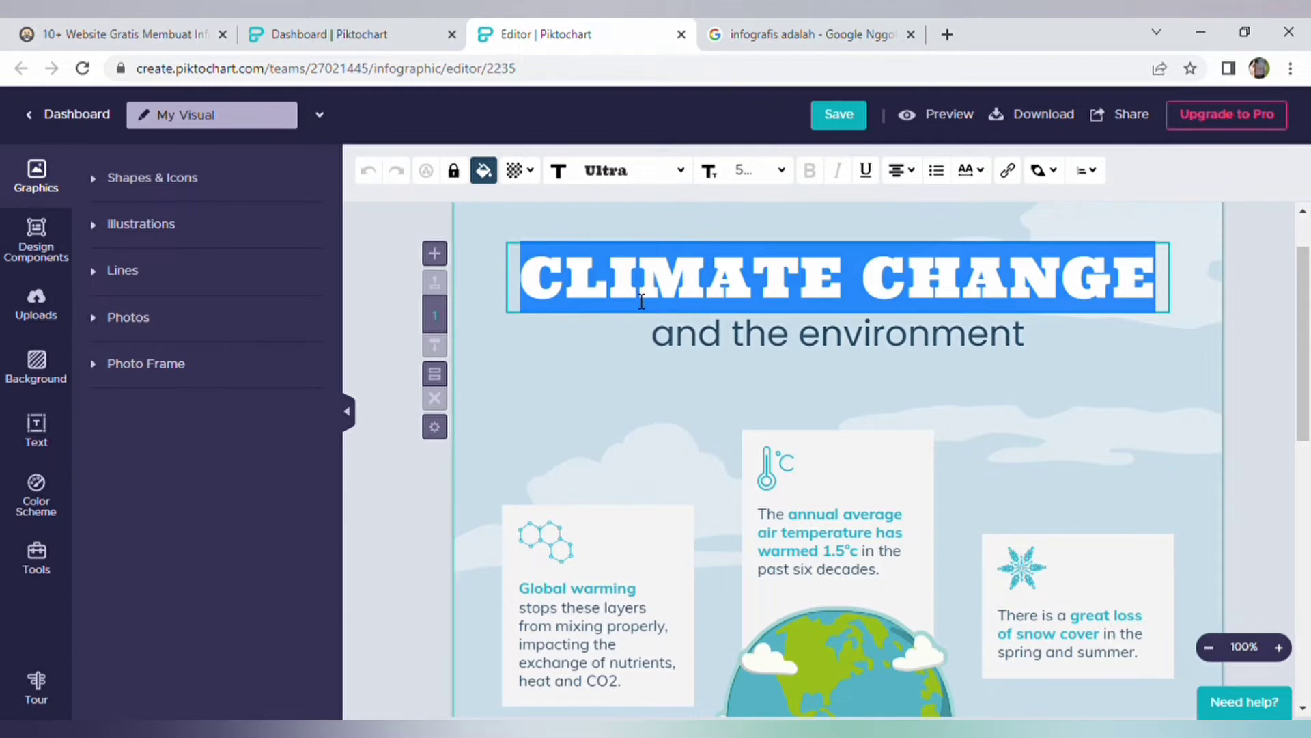
text(H)
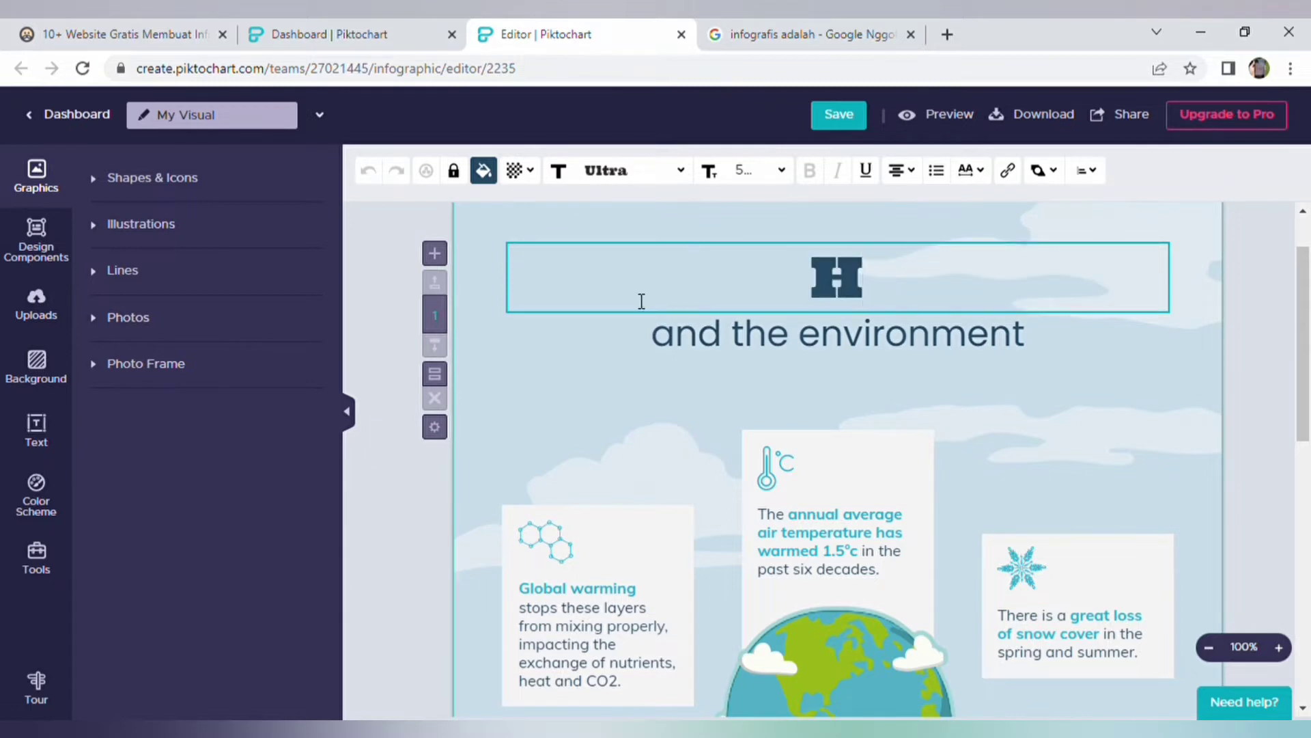
key(BackSpace)
text(W)
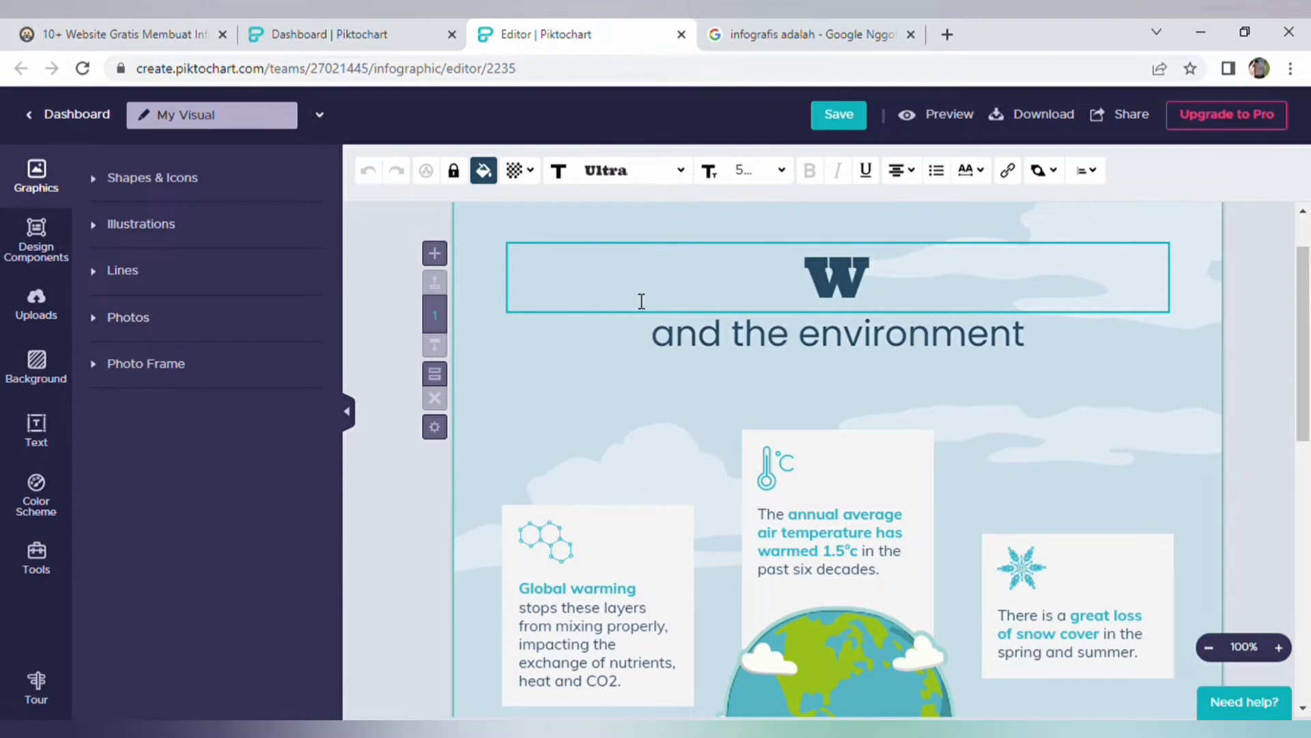
key(BackSpace)
text(Hari )
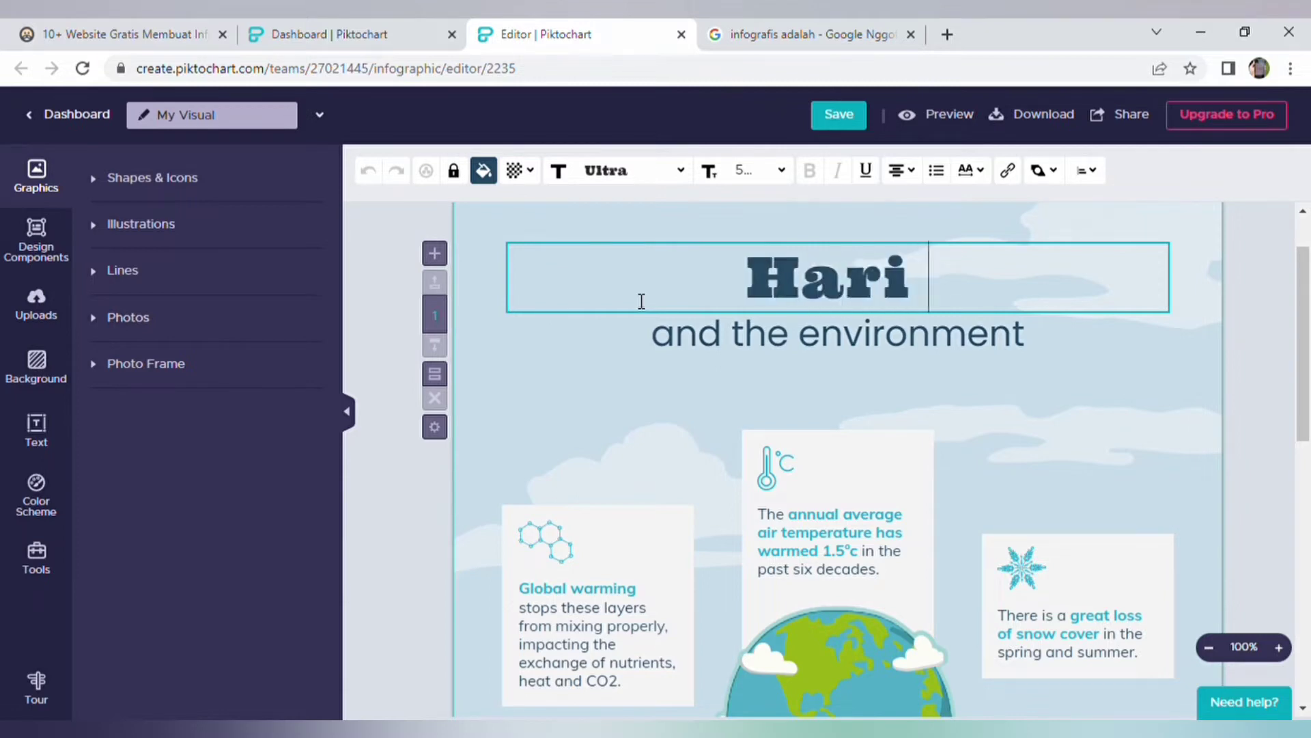
text(Bumi)
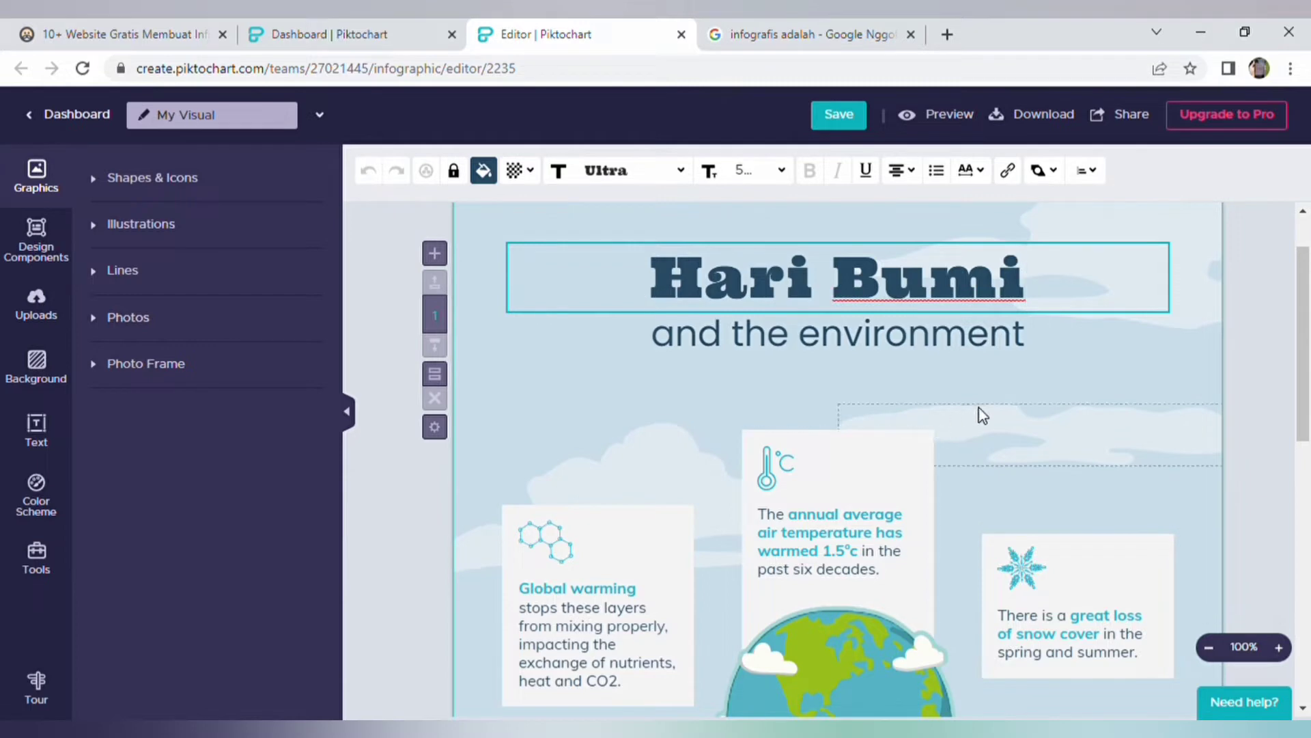
drag(1305, 345, 1307, 416)
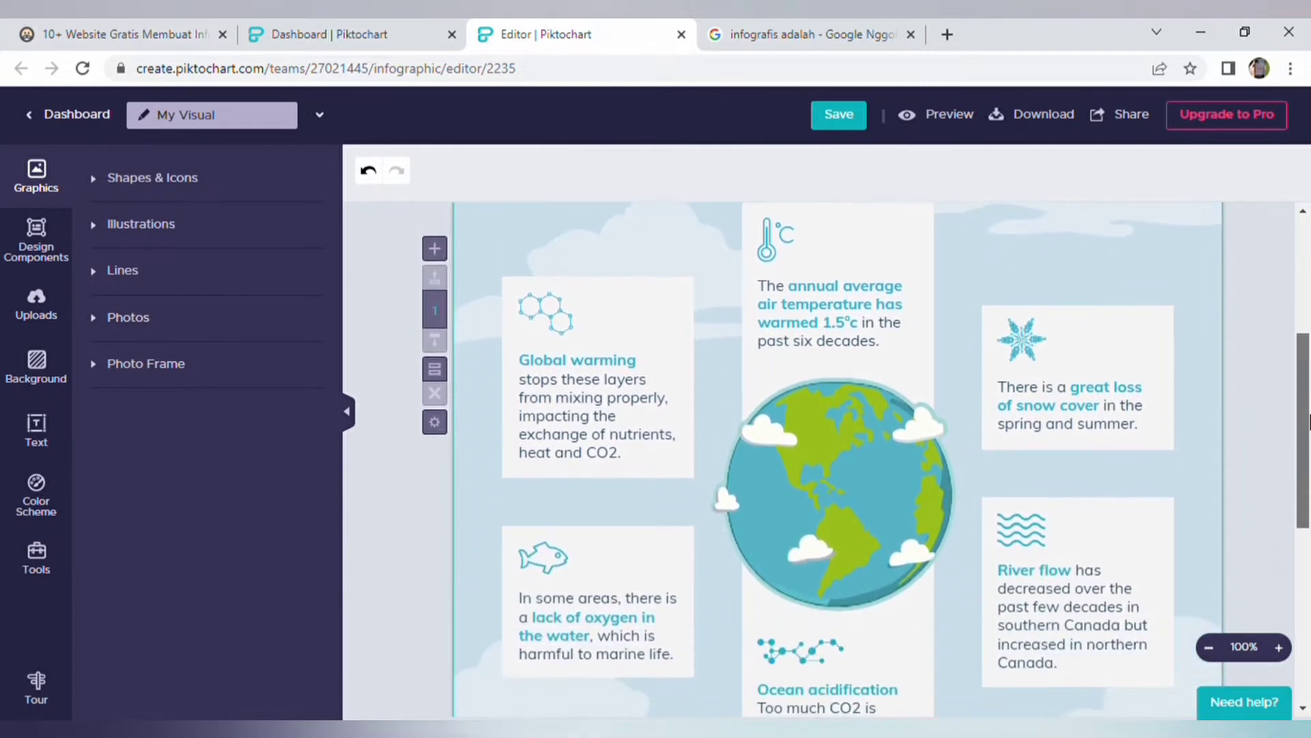
drag(1308, 417, 1308, 427)
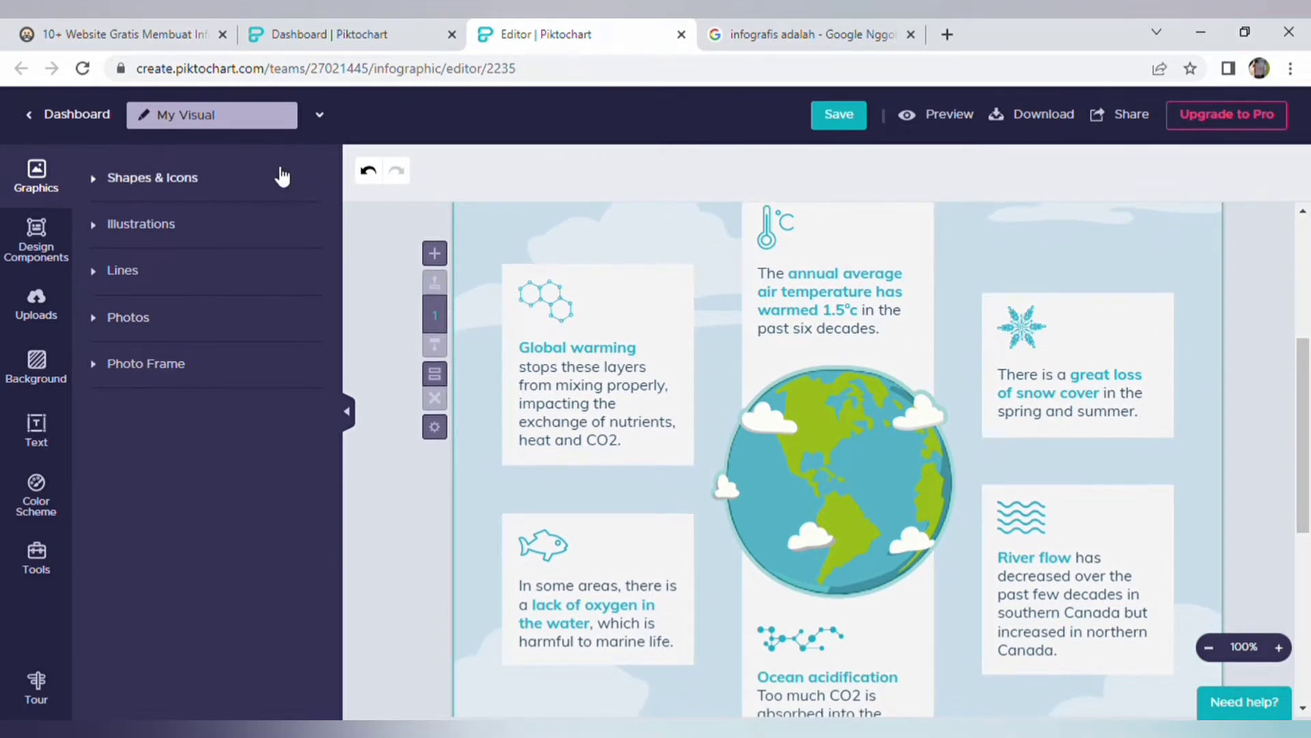
mouse_move(1308, 448)
mouse_down()
mouse_move(1307, 355)
mouse_move(1308, 446)
mouse_up()
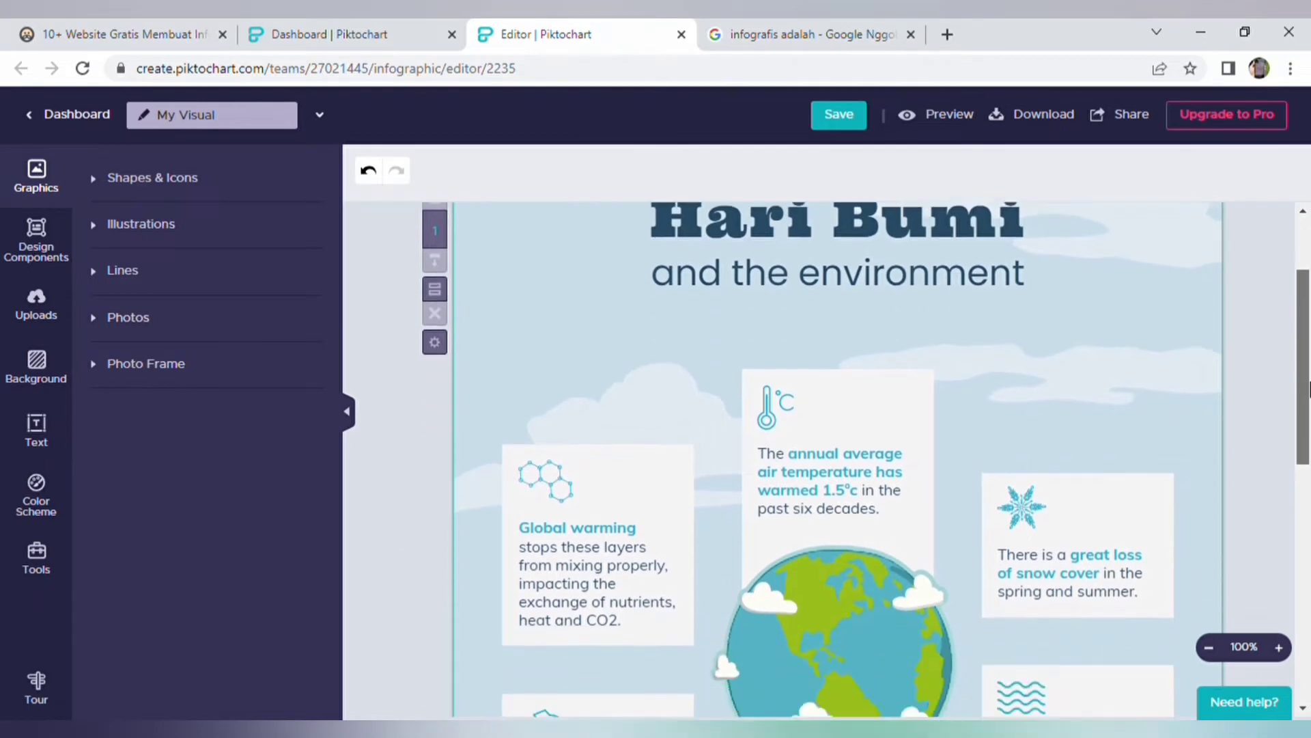
click(593, 454)
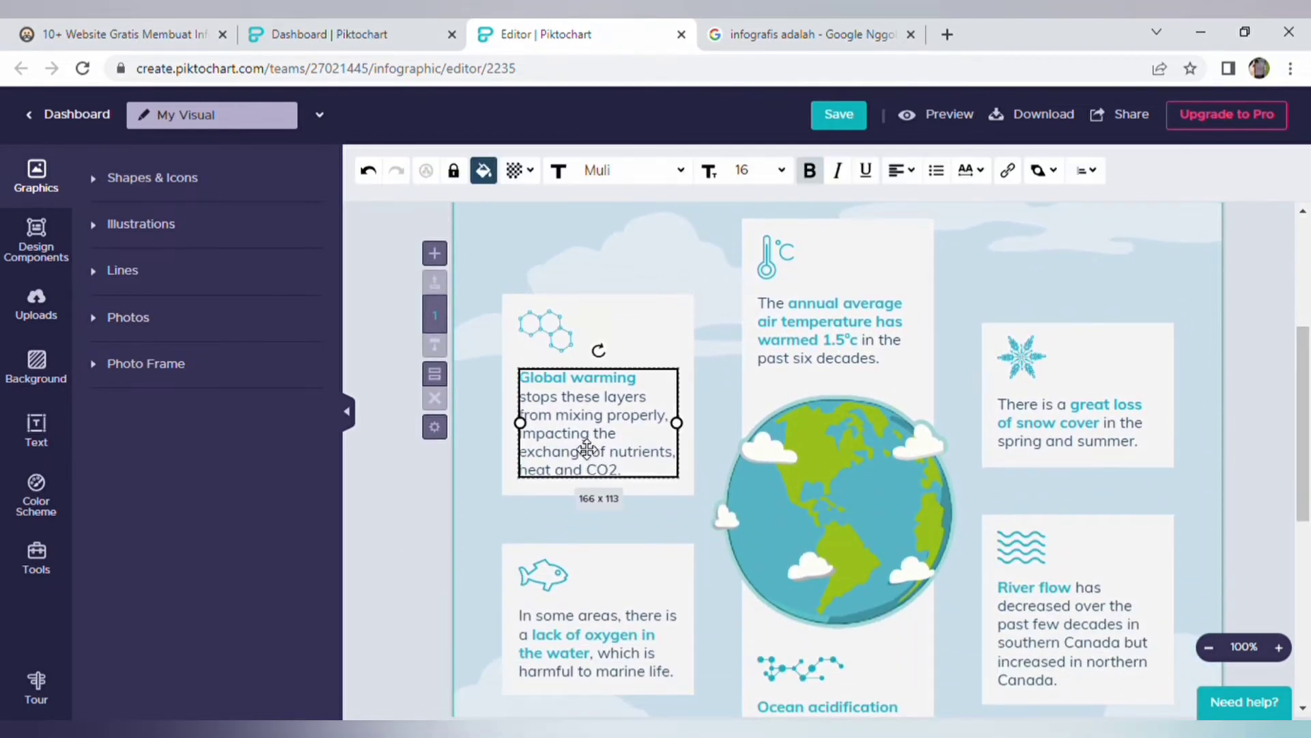
click(586, 450)
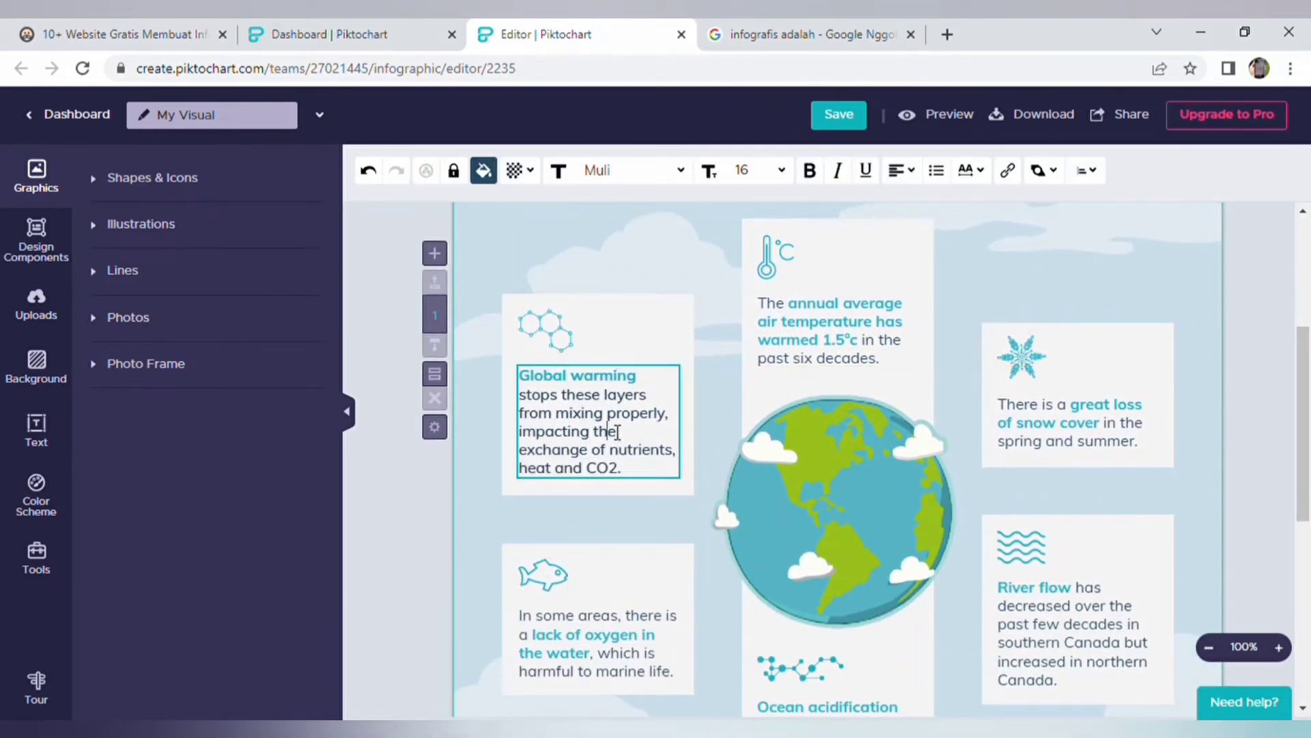
drag(630, 481, 521, 394)
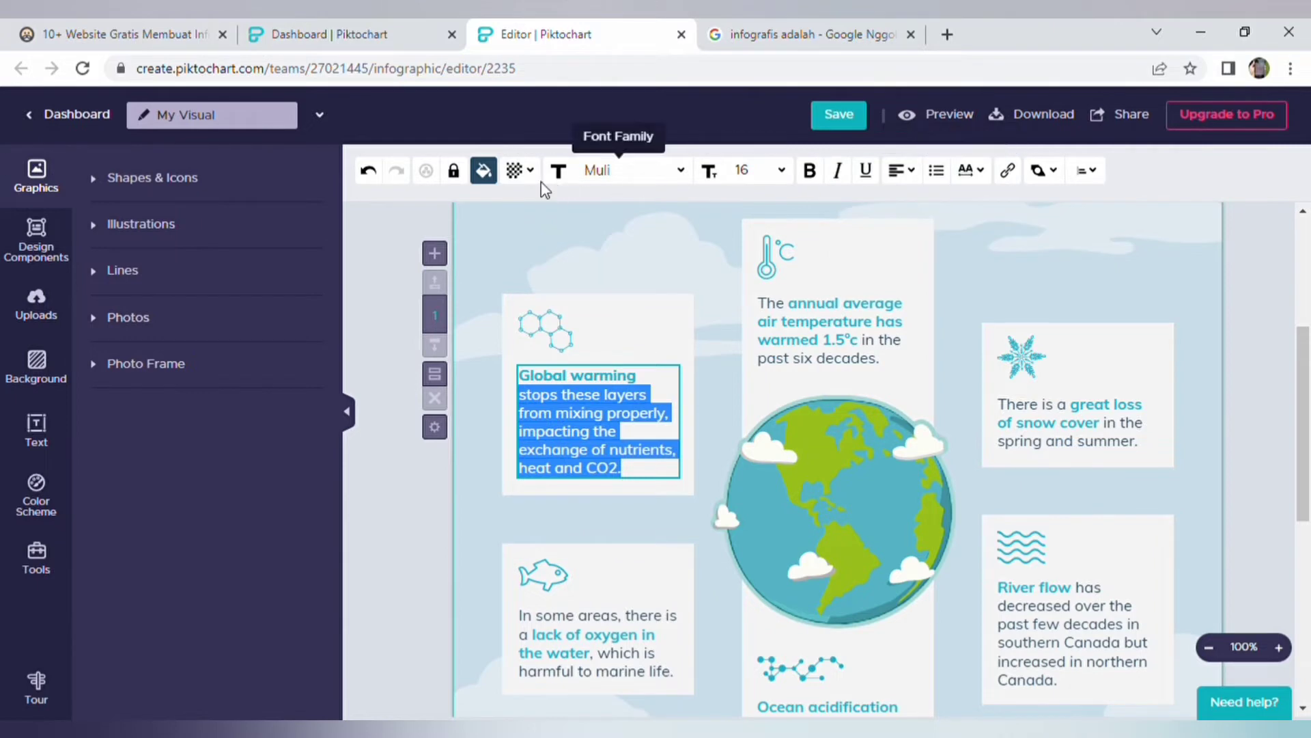
click(498, 183)
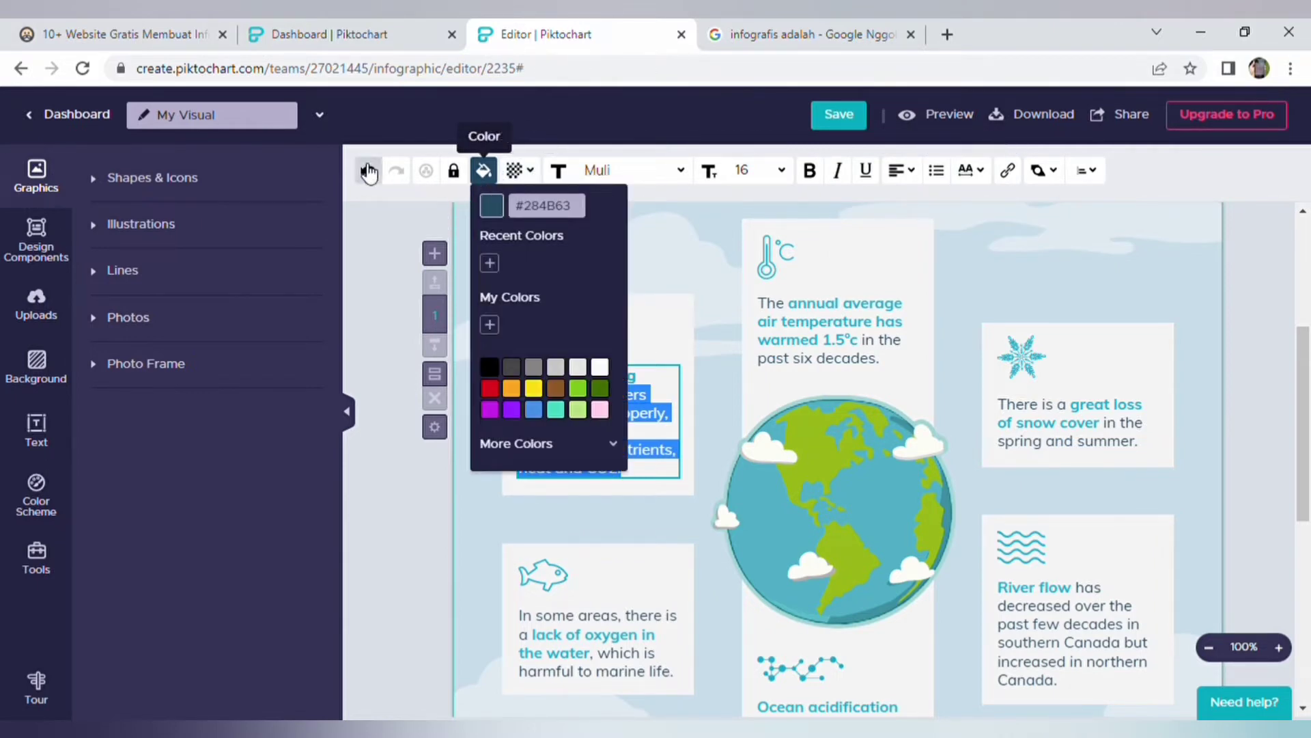
click(683, 362)
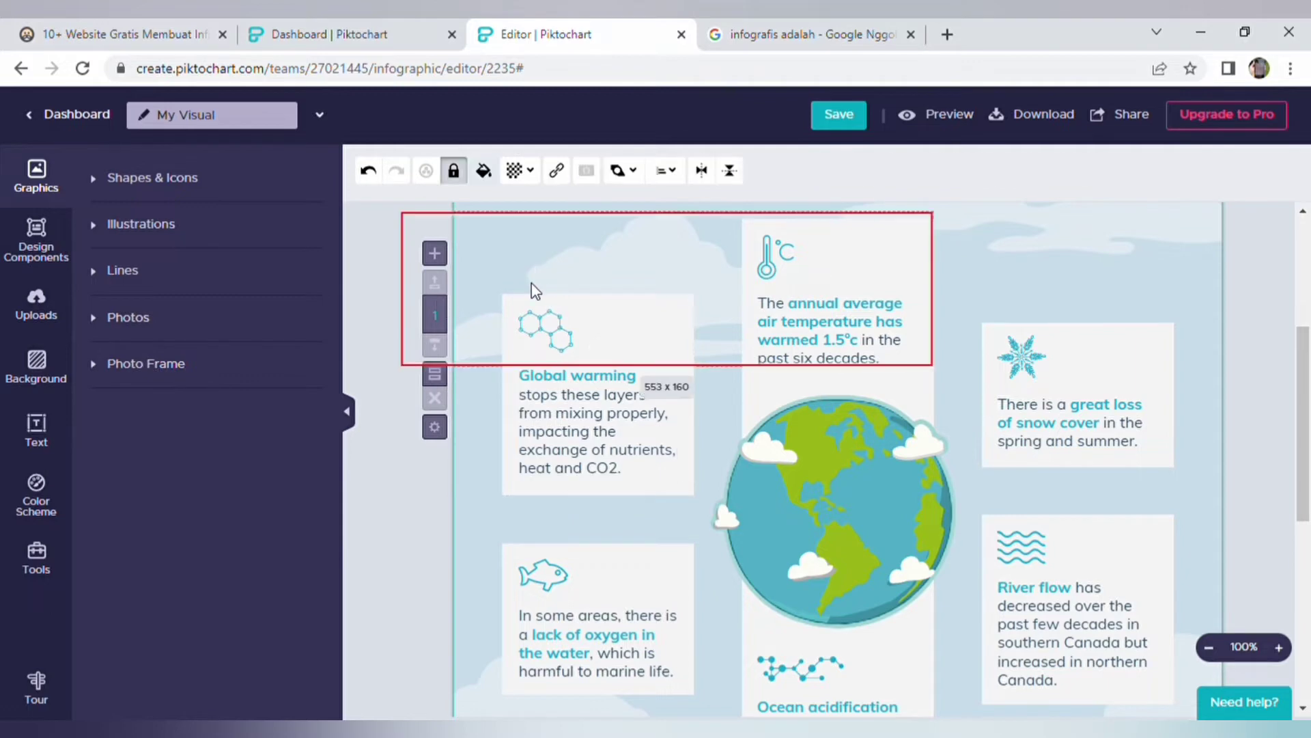
Search Shapes & Icons for coloured 'flower' icons
click(471, 416)
click(155, 179)
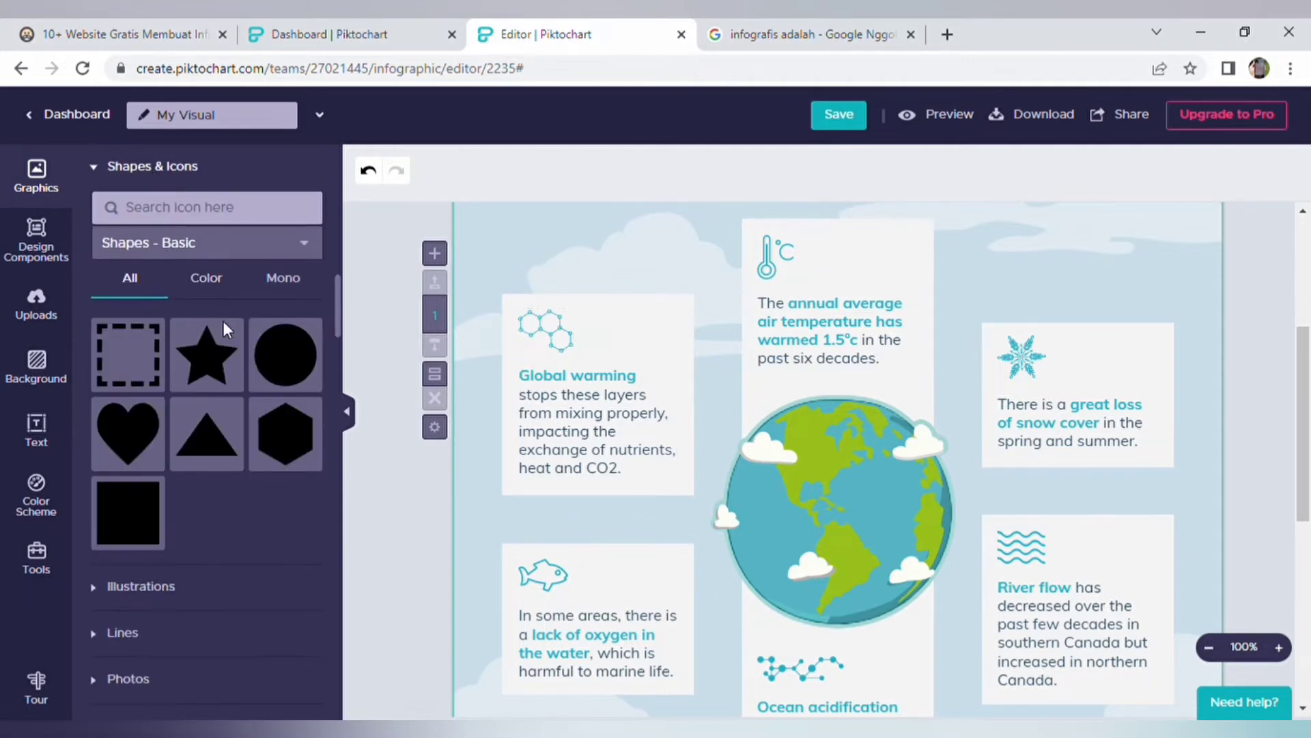
click(211, 286)
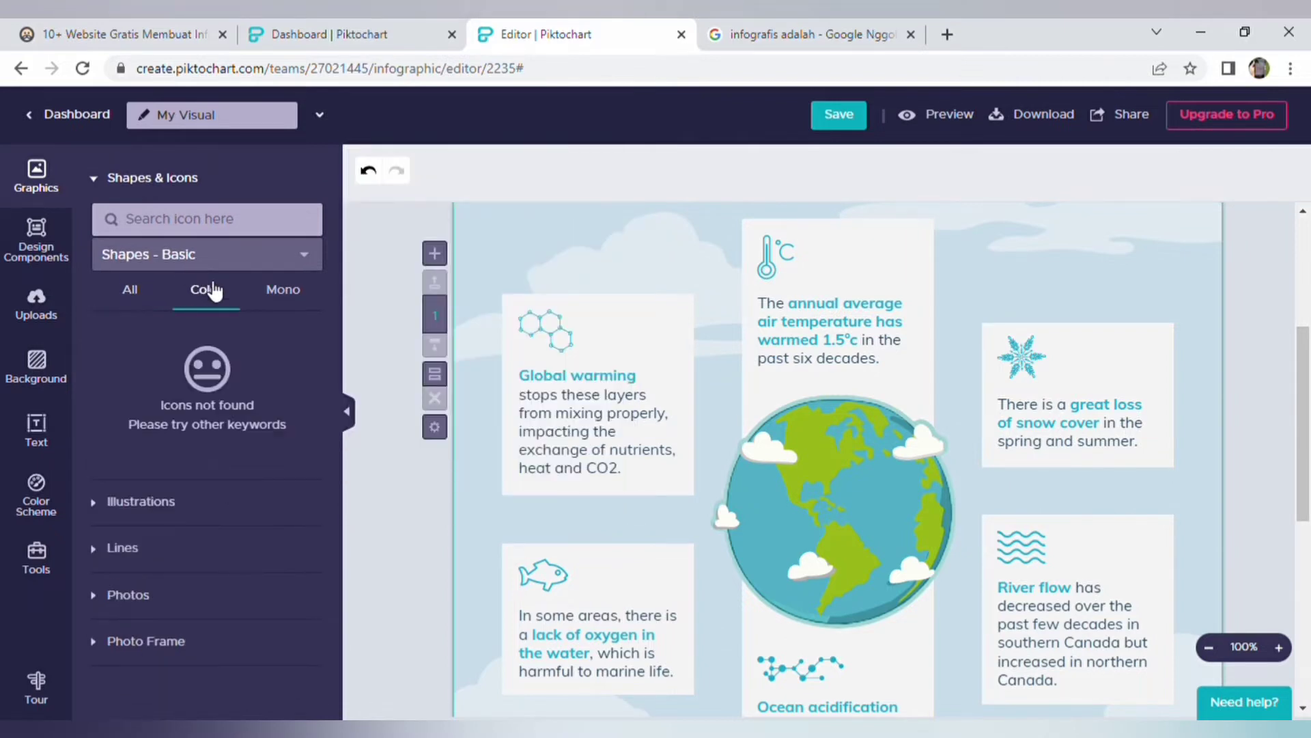
click(184, 228)
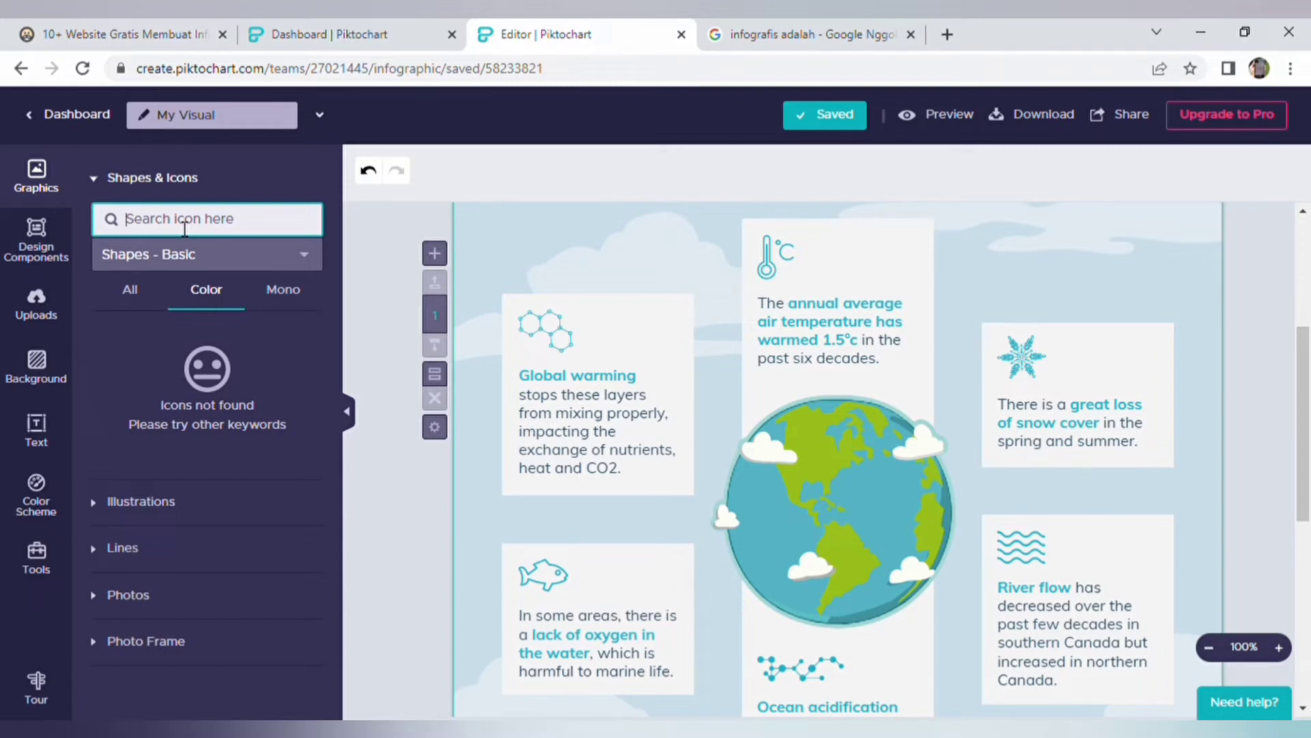
text(fl)
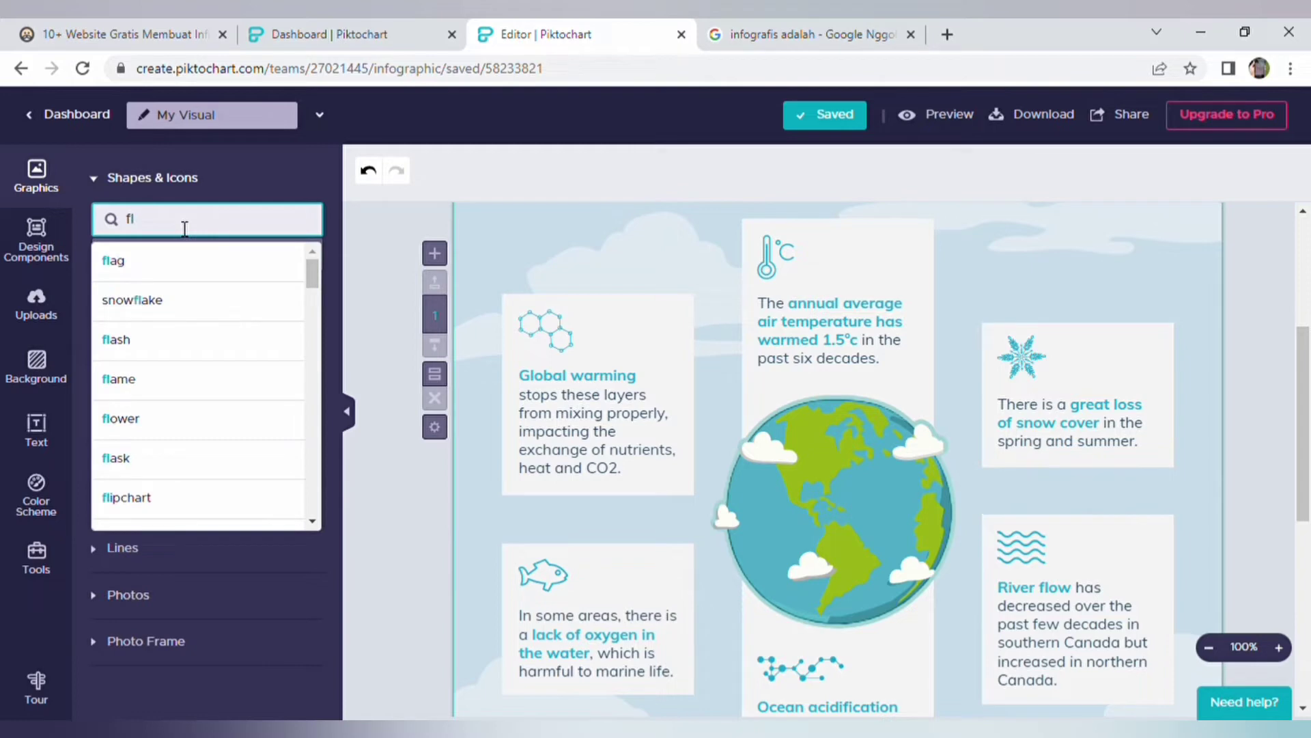
text(ower)
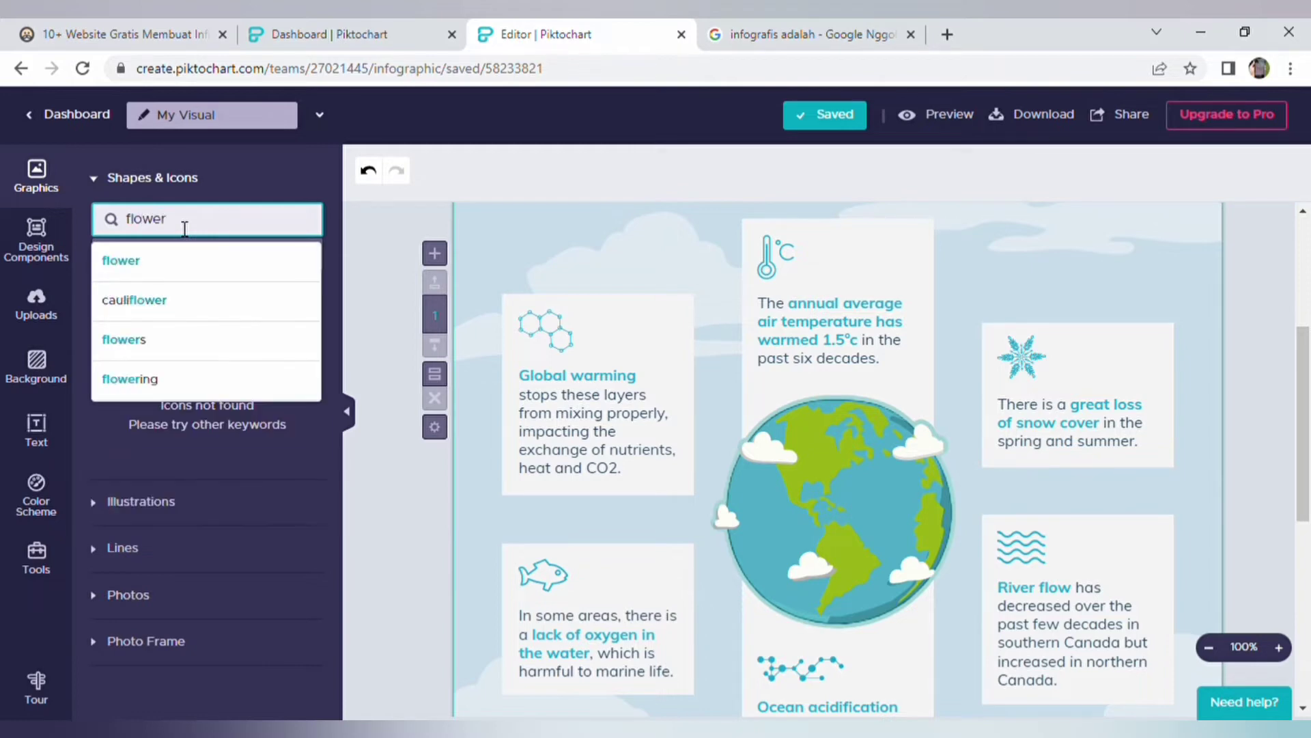
click(146, 259)
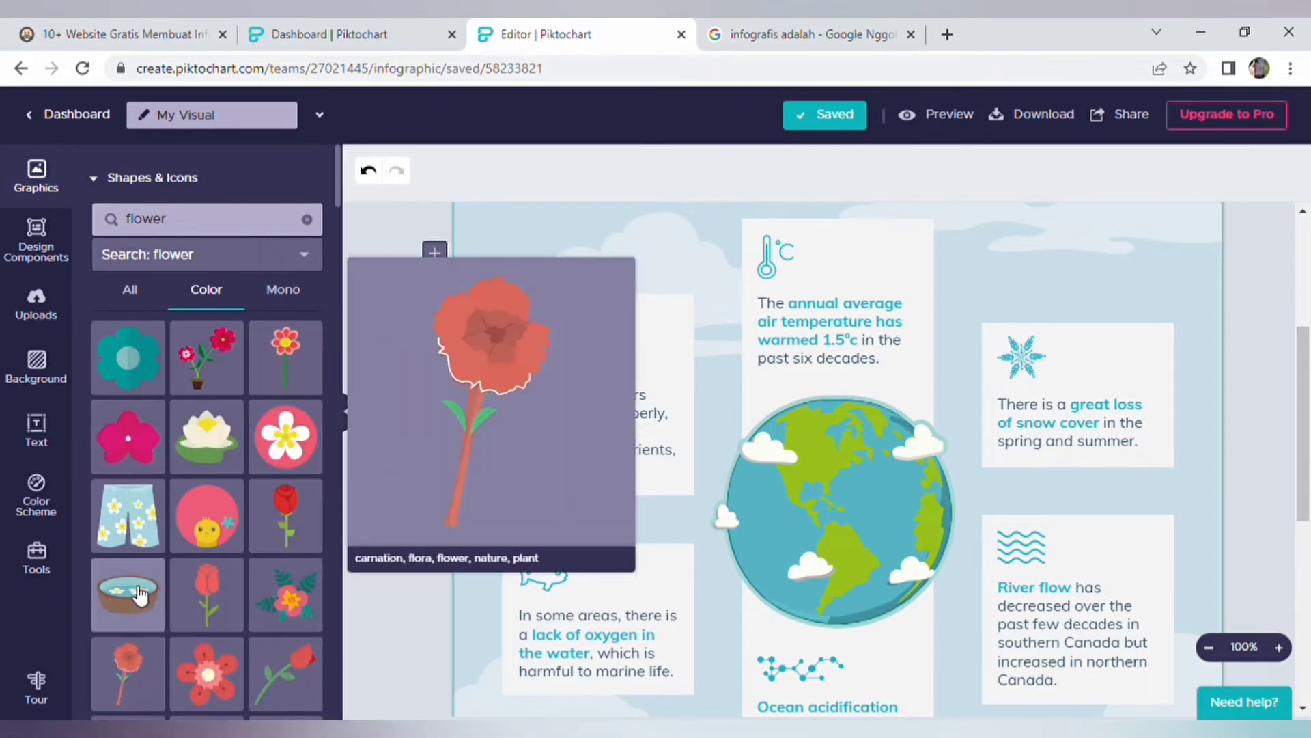
Browse the icon category list, keeping the flower search results
click(232, 267)
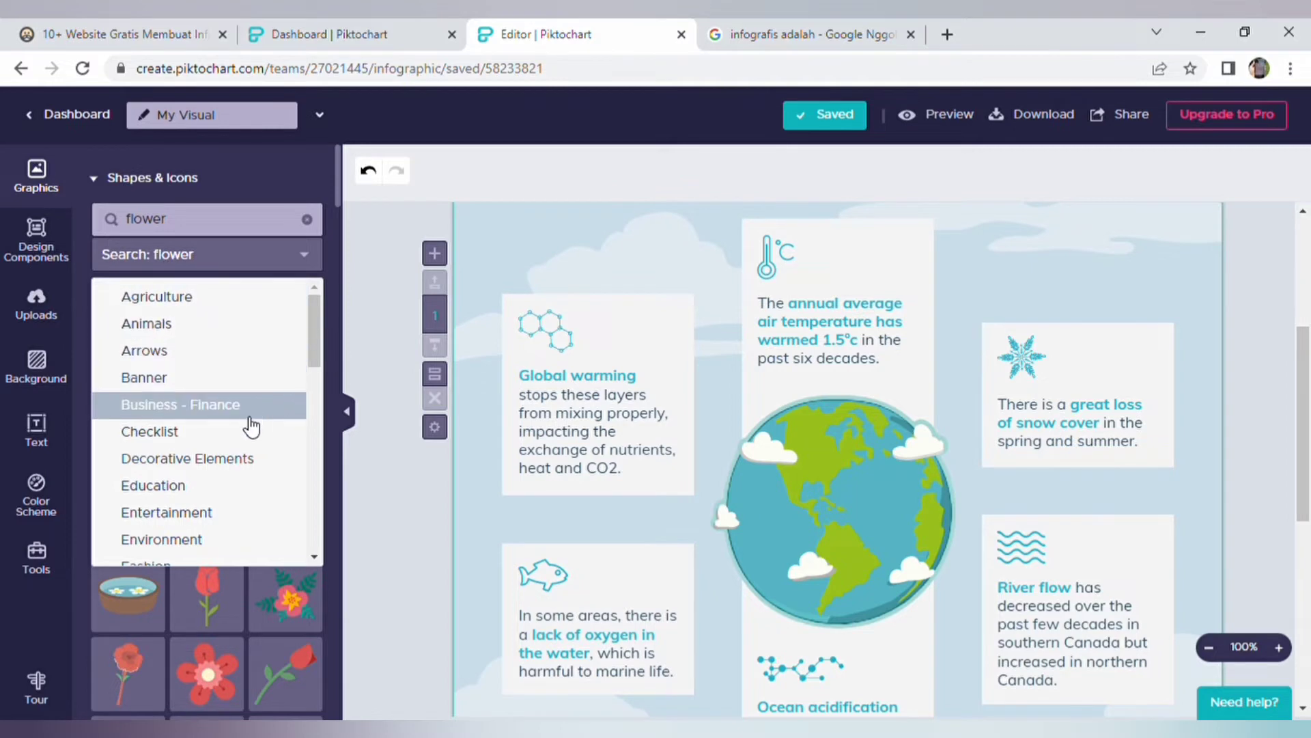
drag(314, 347, 316, 482)
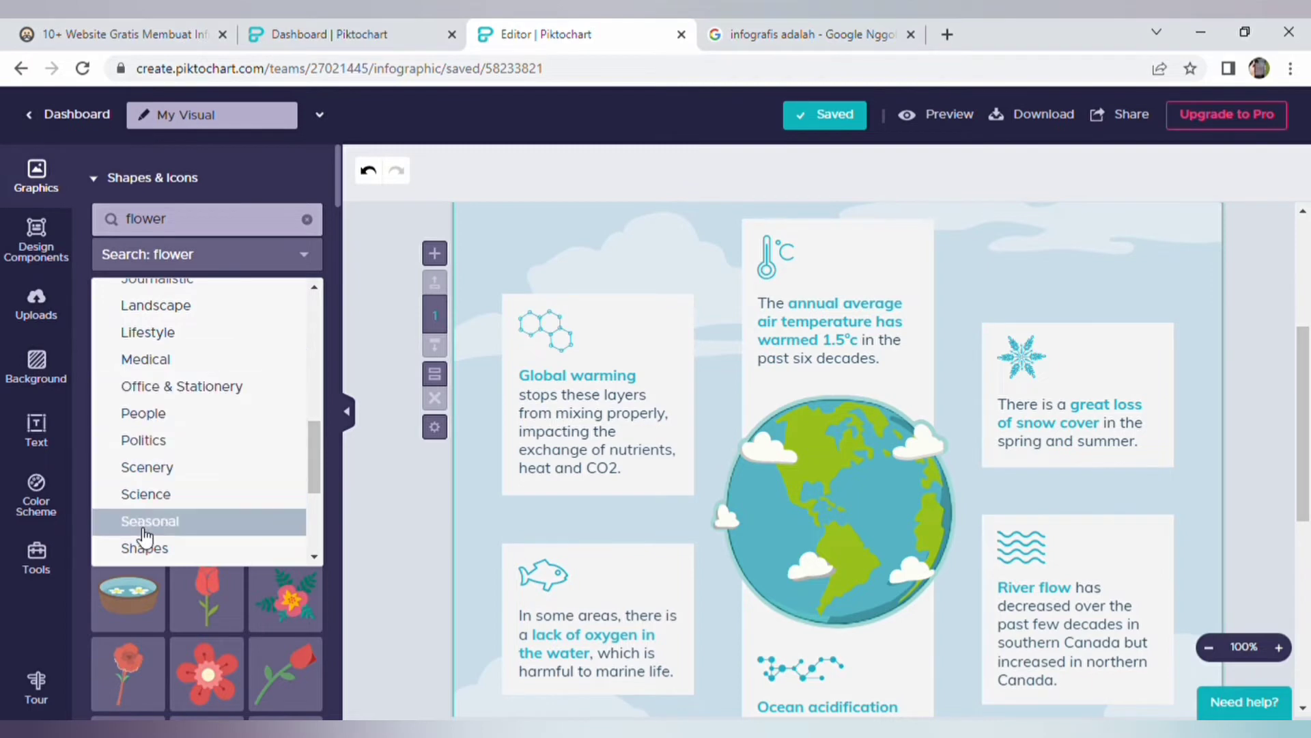
mouse_move(315, 467)
mouse_down()
mouse_move(309, 543)
mouse_move(328, 335)
mouse_up()
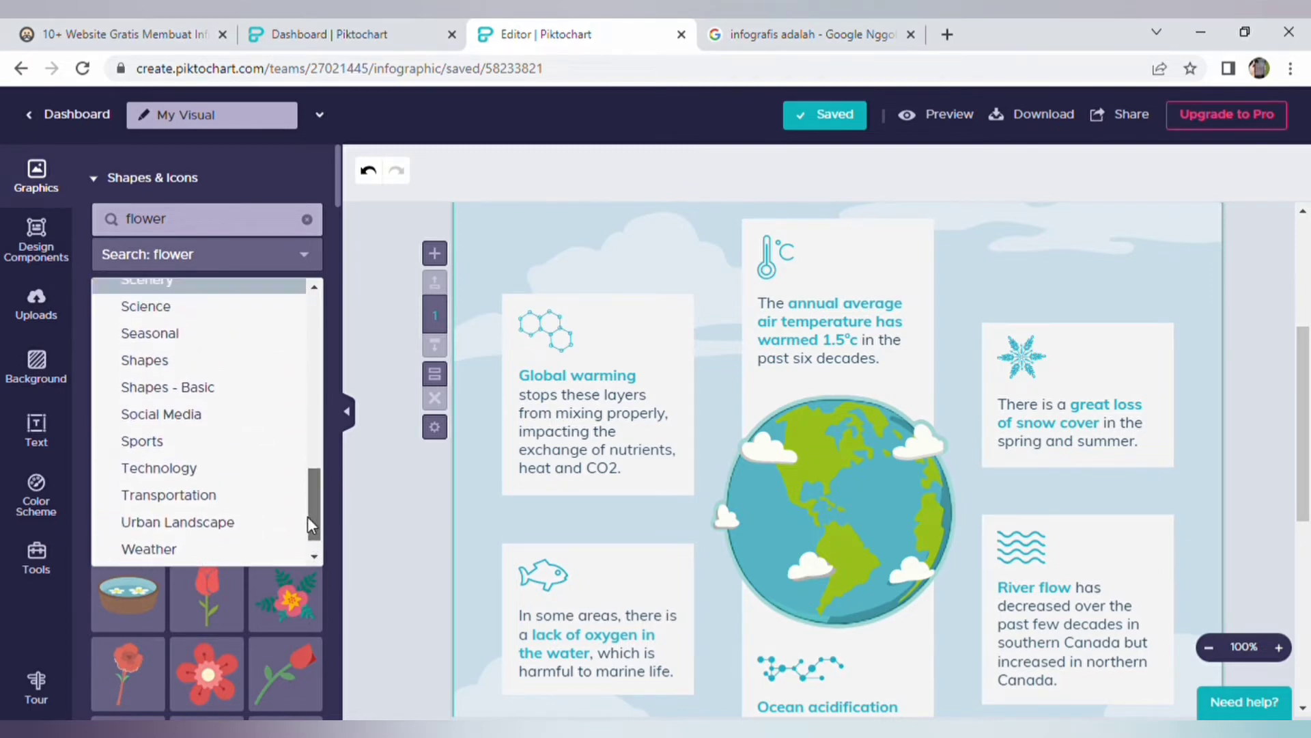
click(338, 325)
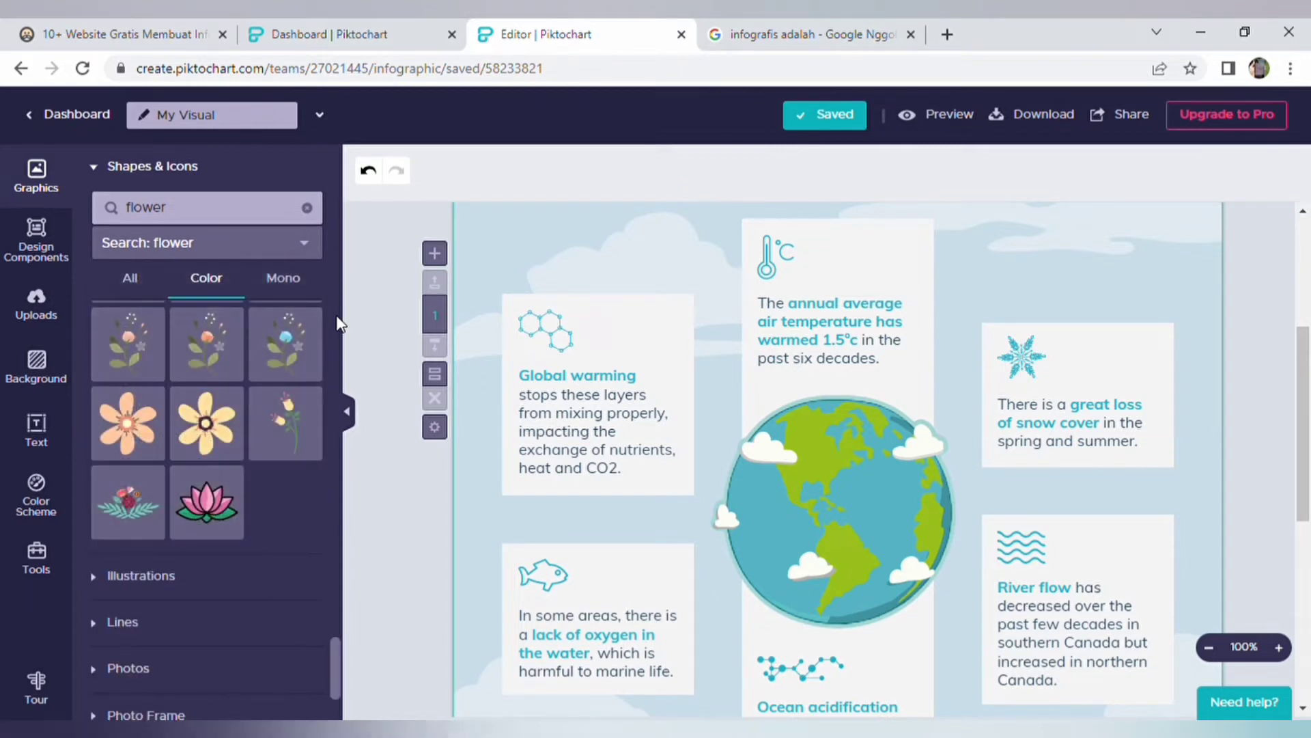
Expand Illustrations and scroll through the people illustrations
click(156, 576)
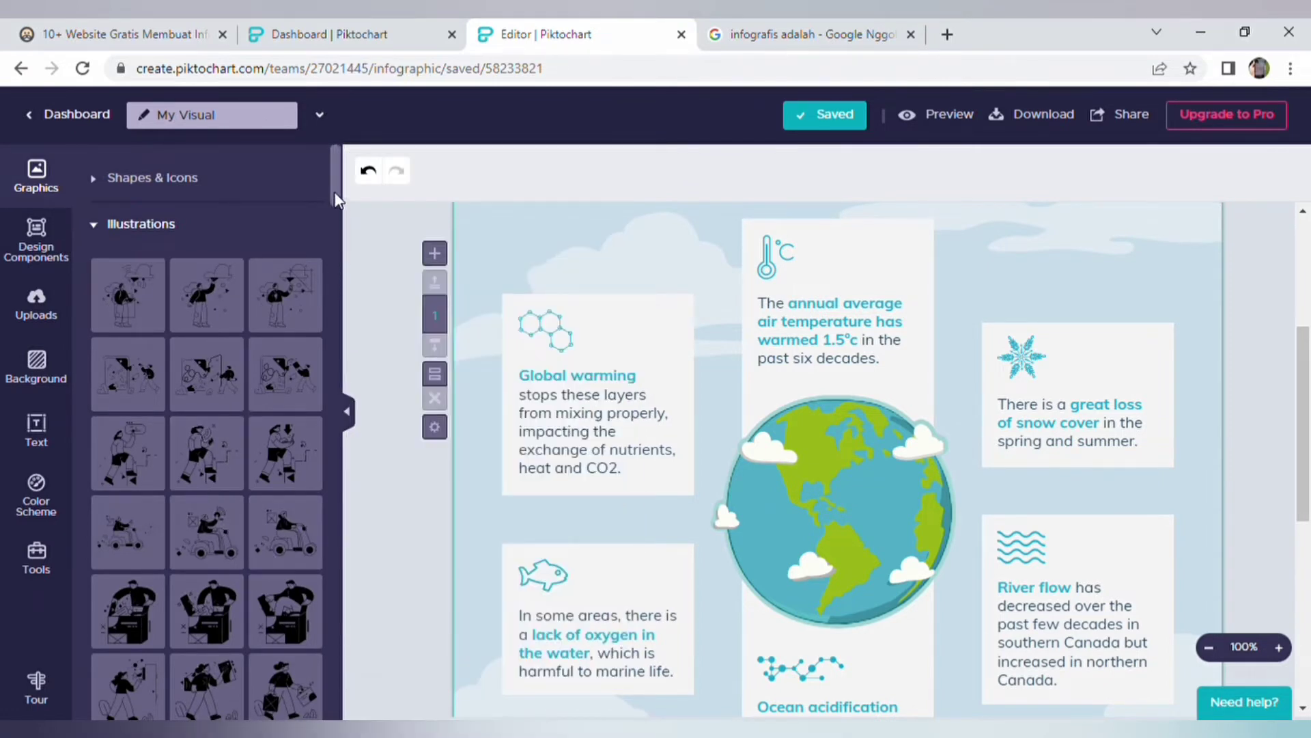
drag(334, 198, 341, 335)
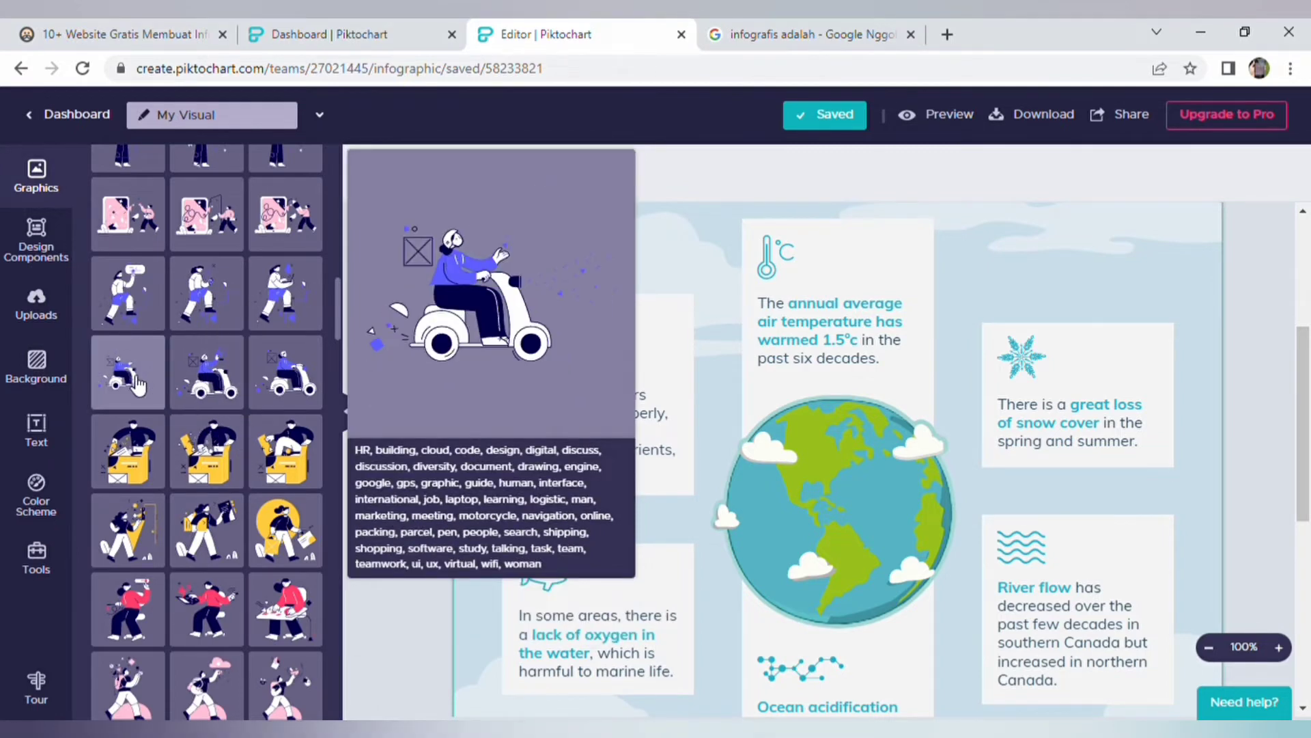
mouse_move(127, 373)
click(142, 371)
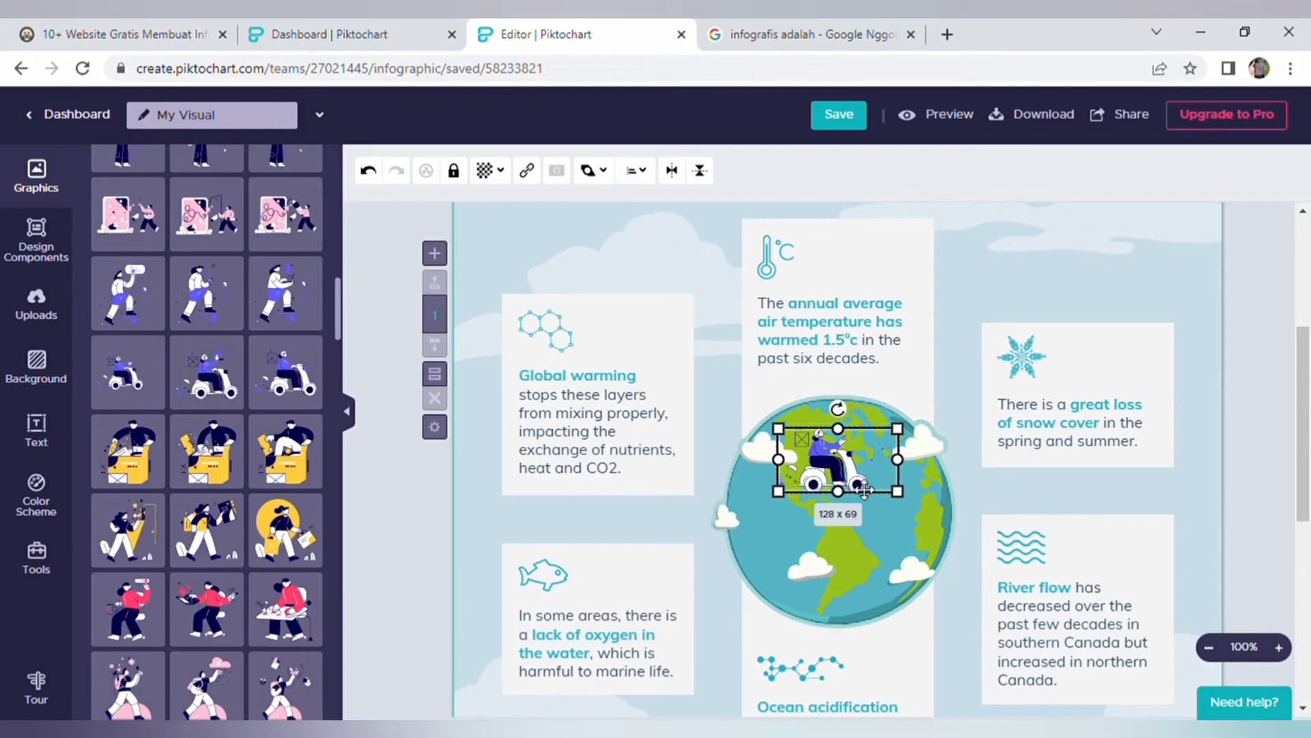
mouse_move(846, 472)
mouse_down()
mouse_move(640, 508)
mouse_move(834, 330)
mouse_up()
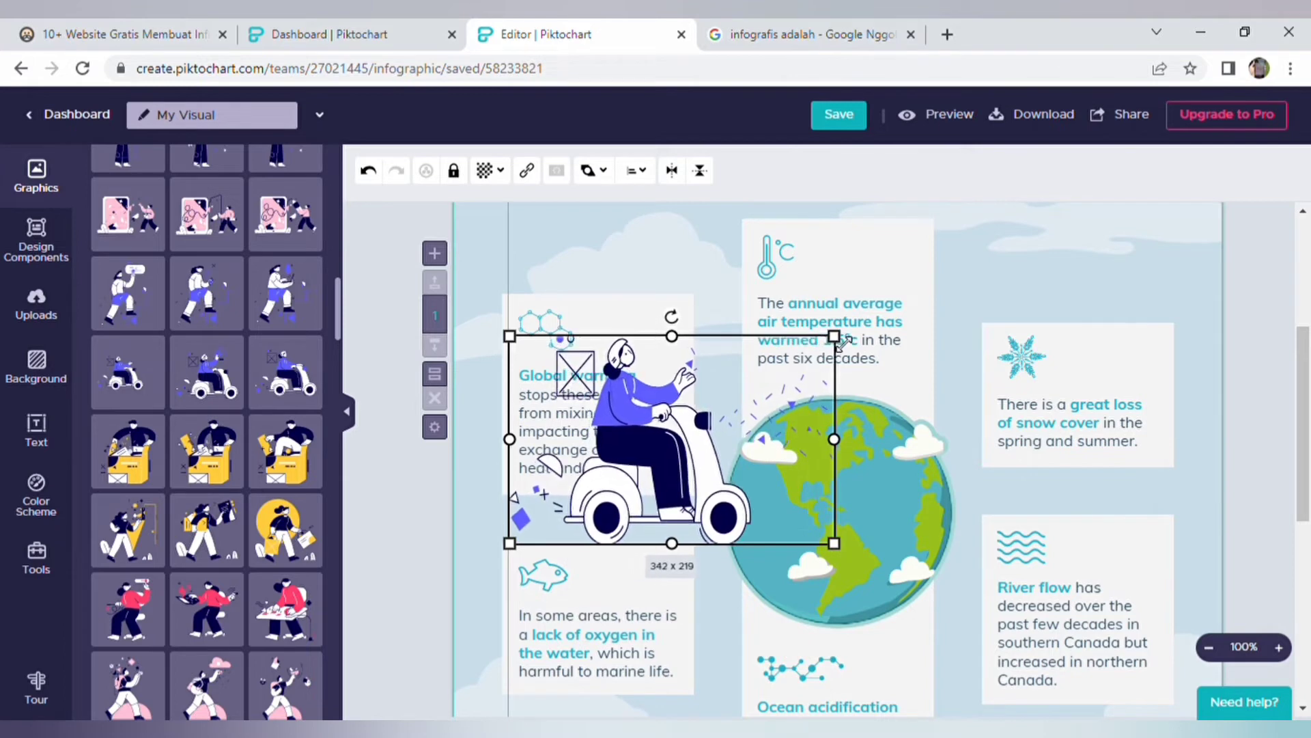
mouse_move(656, 477)
mouse_down()
mouse_move(664, 304)
mouse_move(646, 455)
mouse_up()
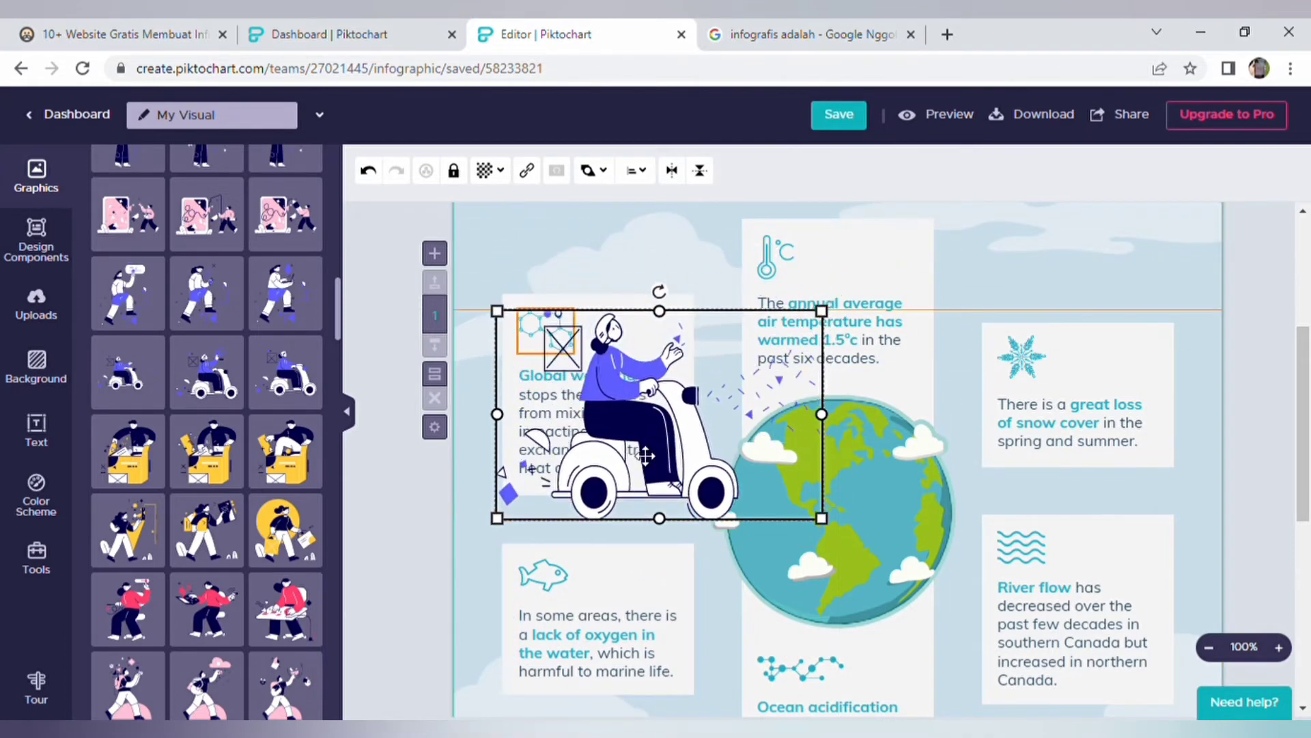
right_click(646, 456)
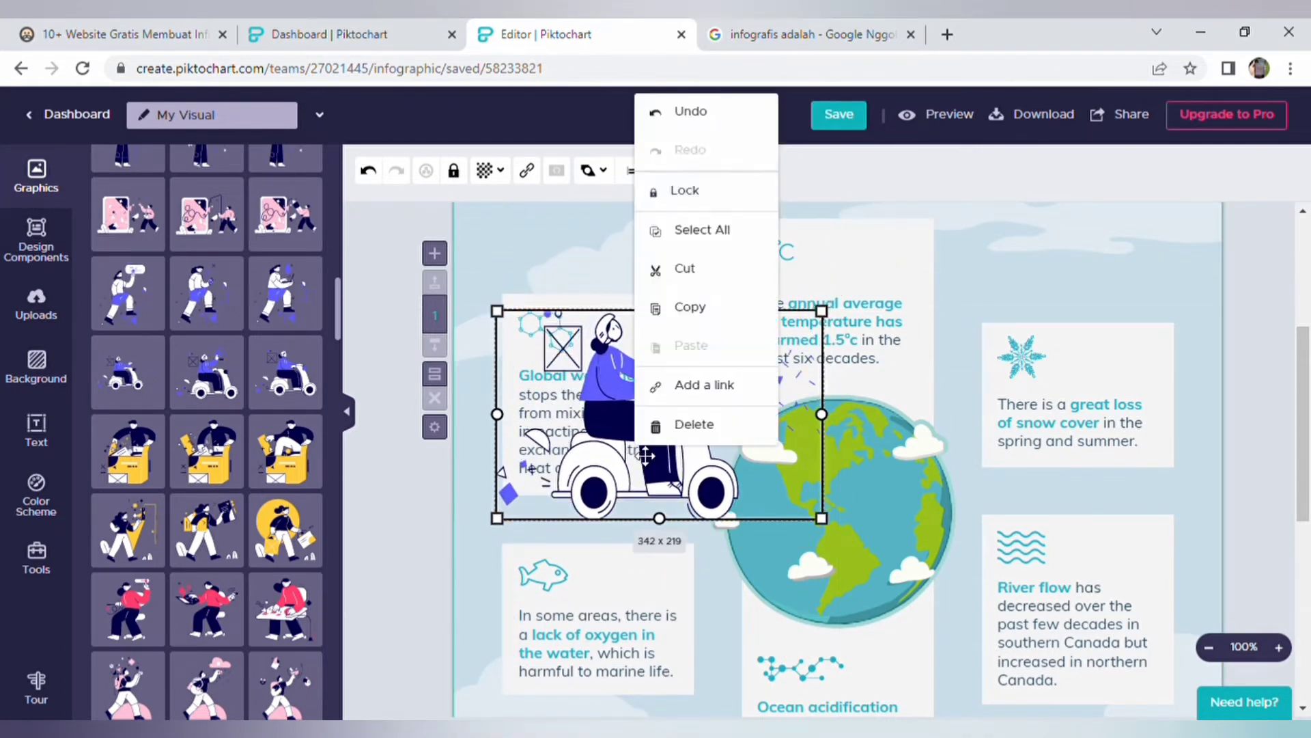
click(694, 425)
drag(341, 334, 364, 185)
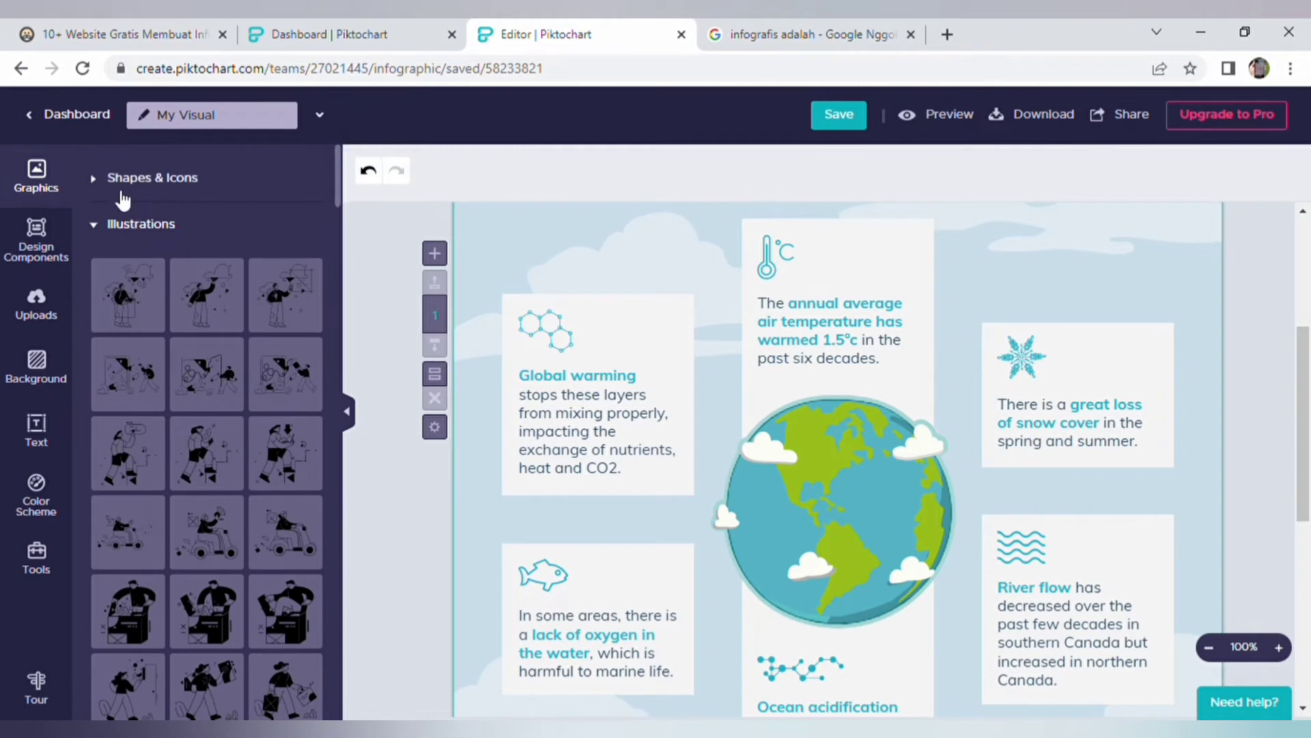
Collapse Illustrations, peek at Lines, then browse and collapse the Pexels photos
click(122, 220)
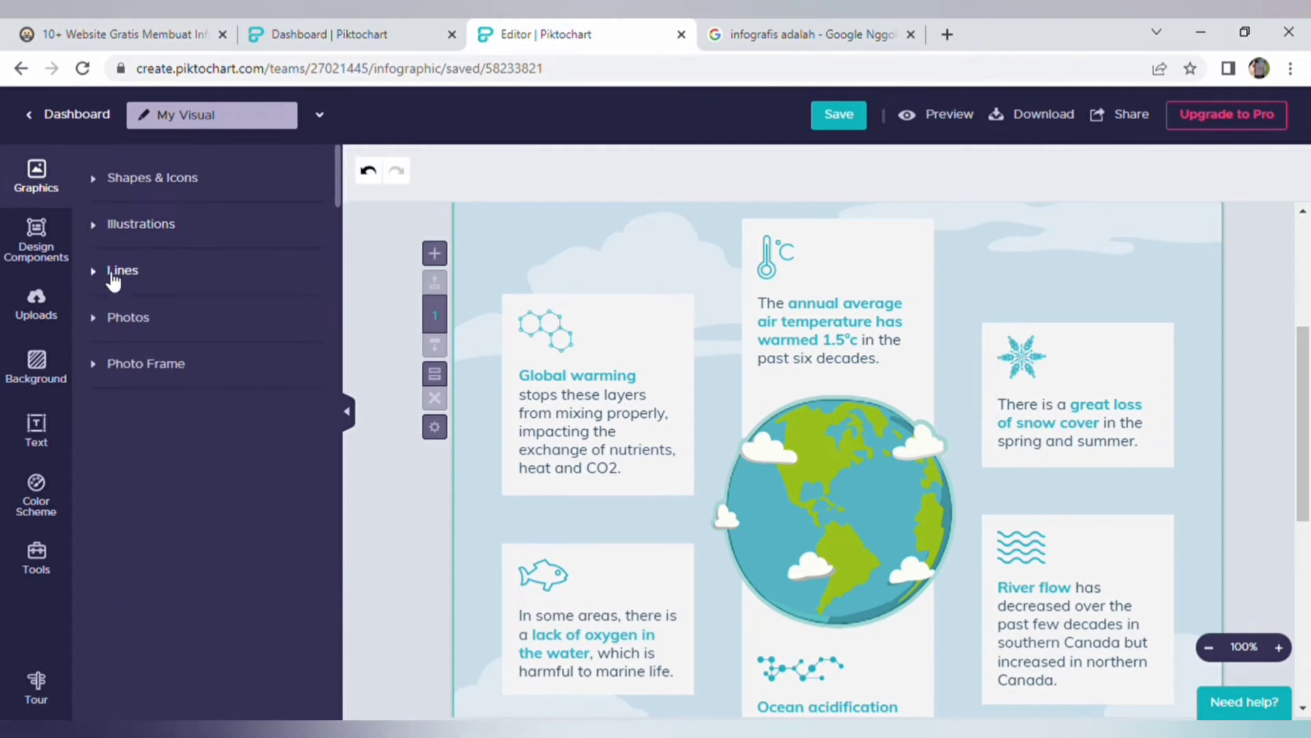
click(113, 269)
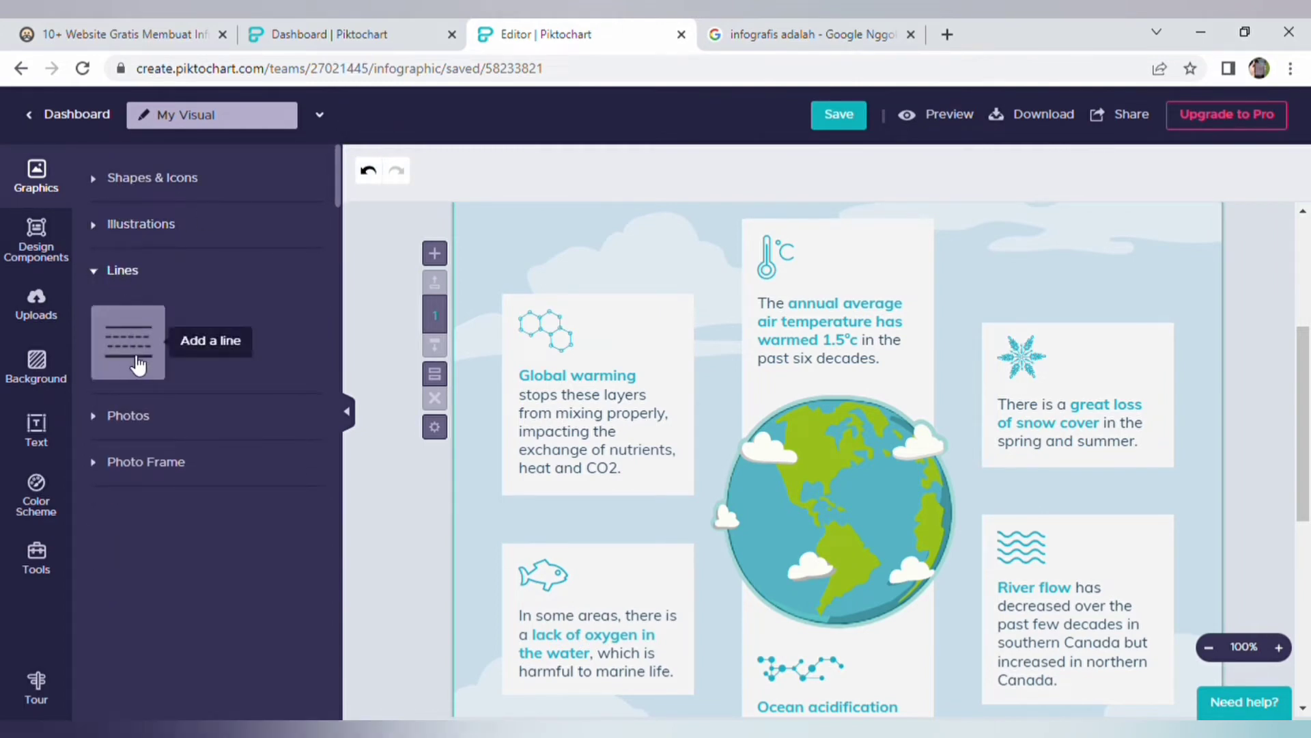
click(101, 272)
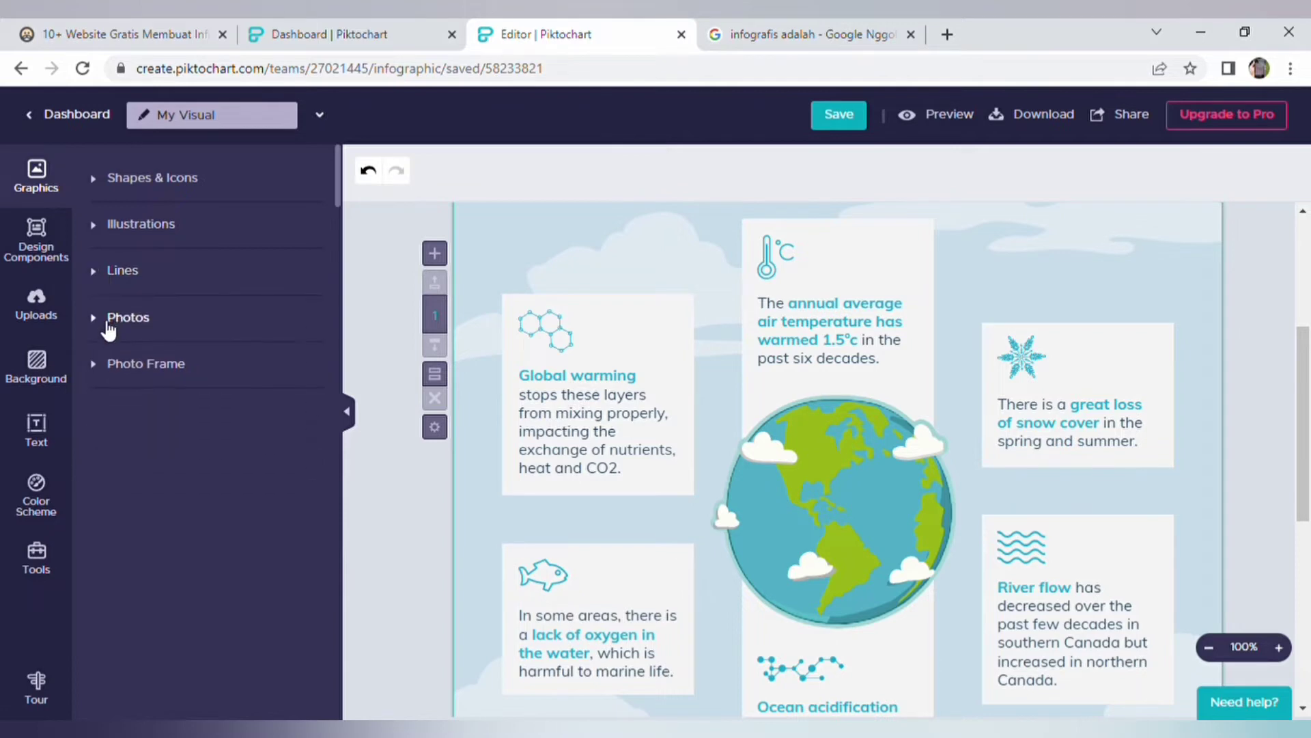
click(109, 319)
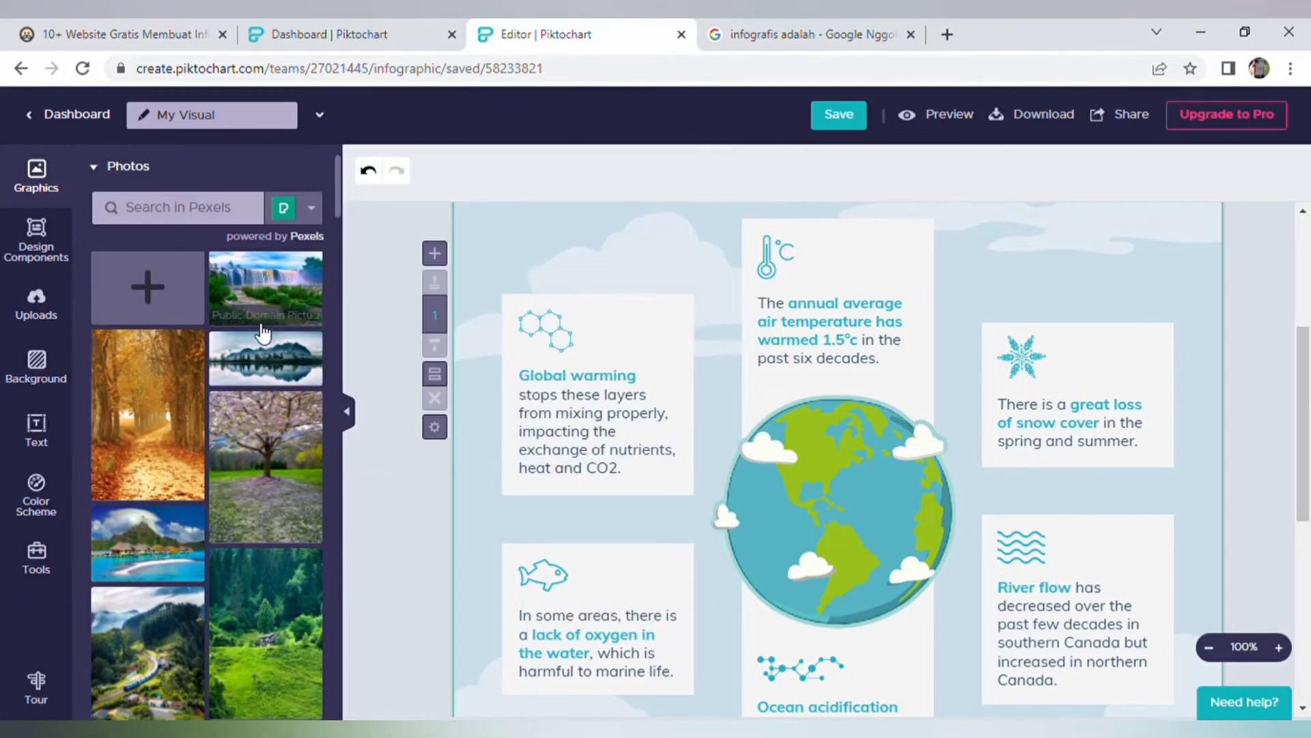
mouse_move(333, 225)
mouse_down()
mouse_move(347, 305)
mouse_move(359, 212)
mouse_up()
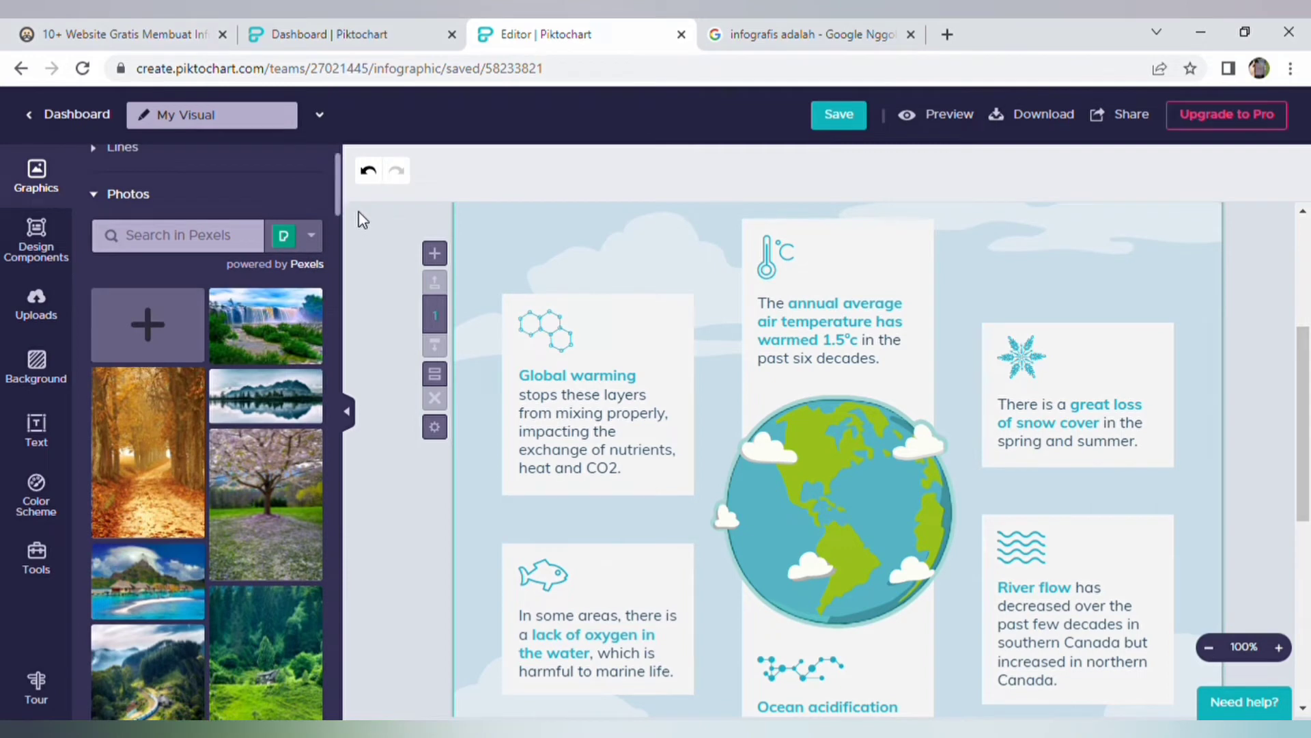
click(171, 251)
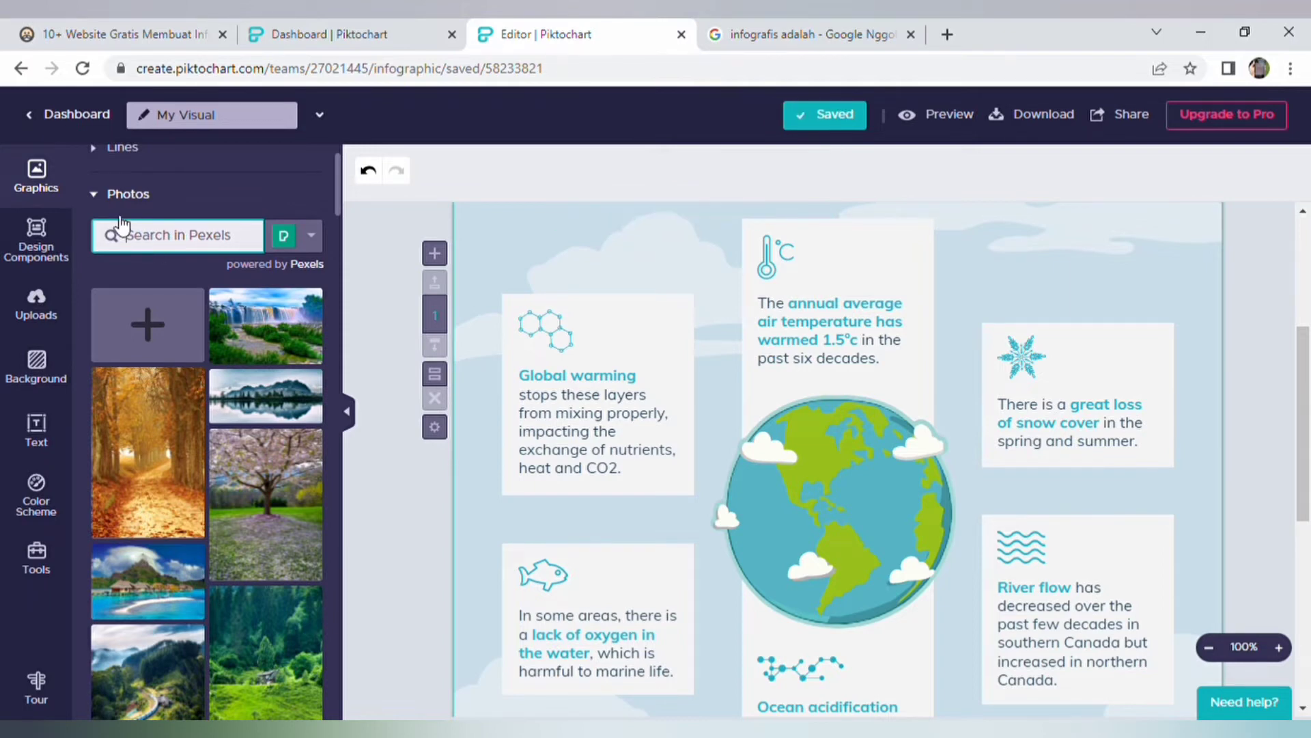
click(115, 196)
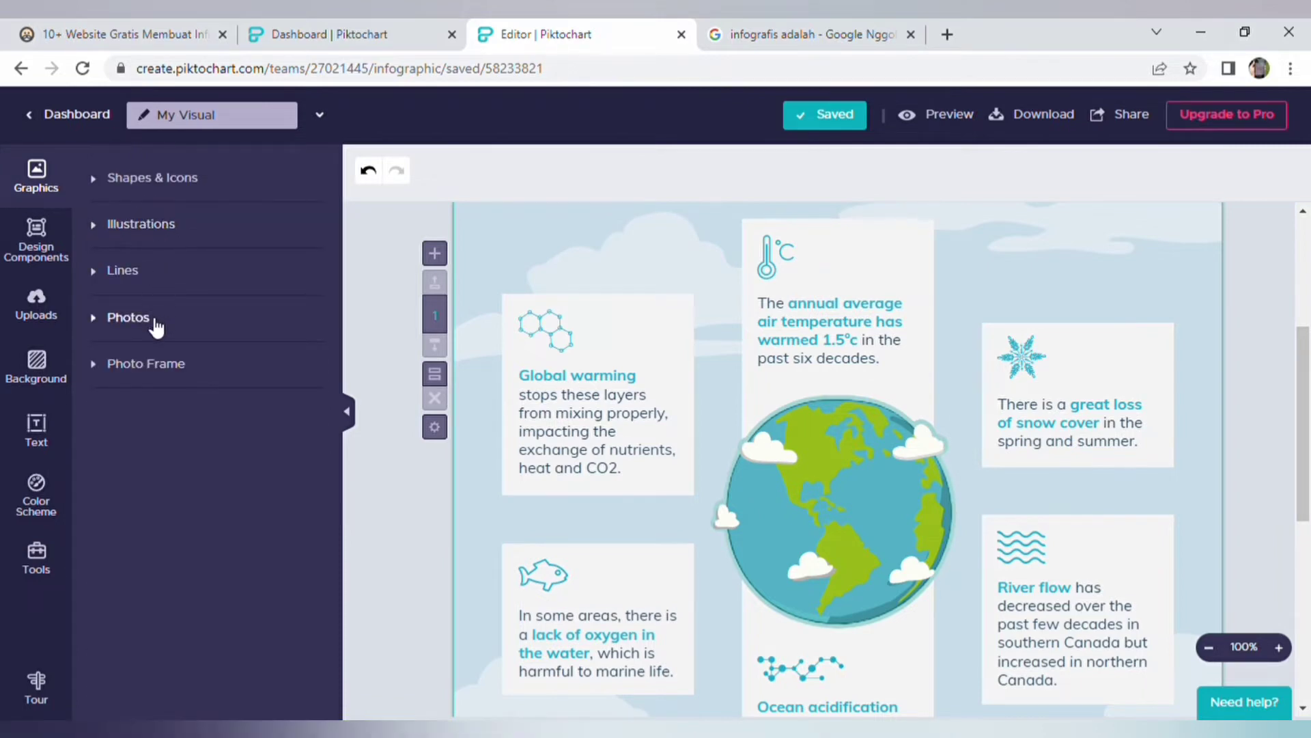
Expand Photo Frame, scroll through its cut-out and alphabet frames, then collapse it
click(146, 369)
mouse_move(284, 395)
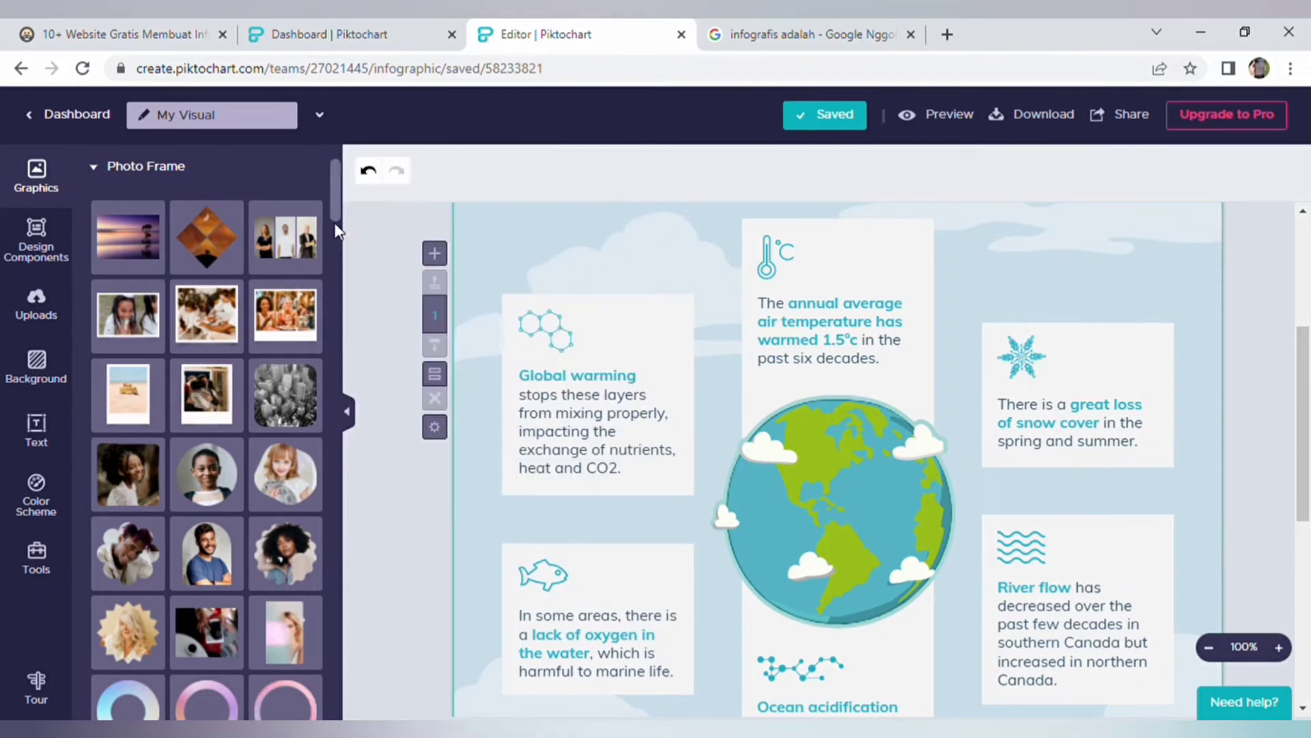
drag(337, 217, 337, 253)
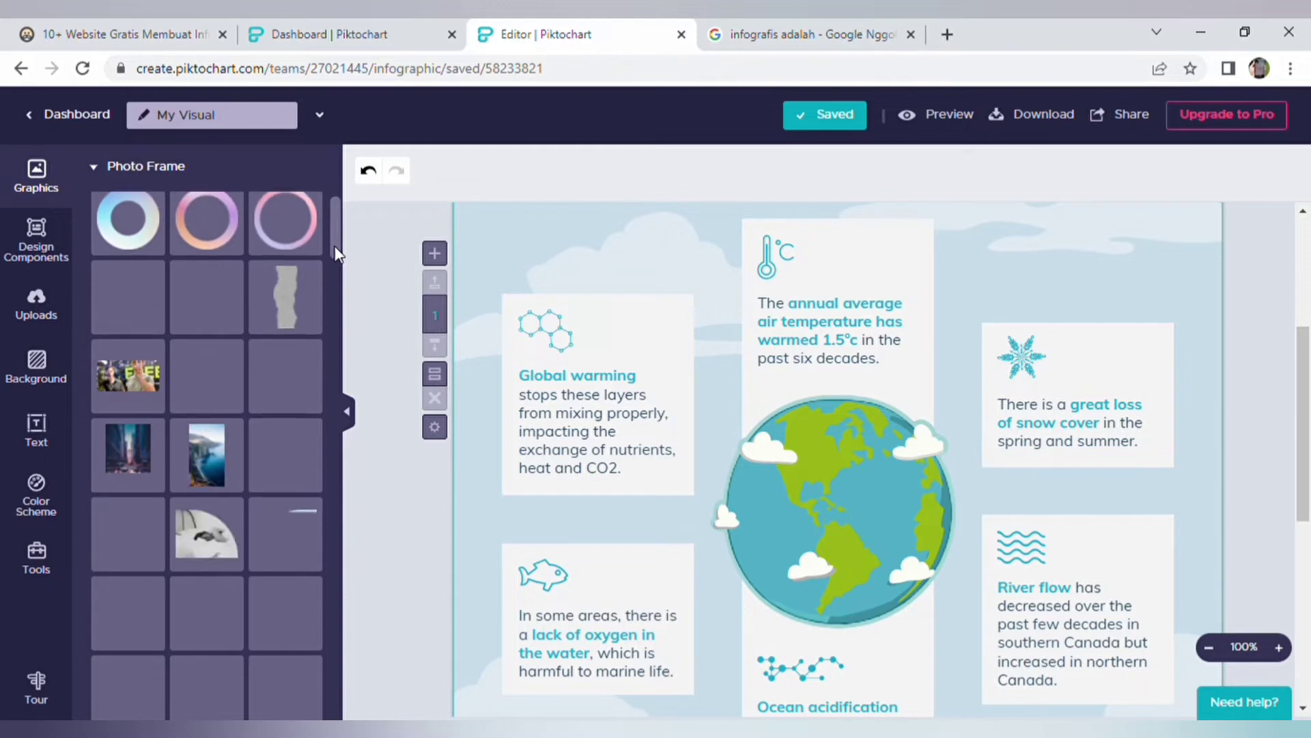
mouse_move(337, 253)
mouse_down()
mouse_move(337, 235)
mouse_move(335, 322)
mouse_move(336, 304)
mouse_up()
mouse_move(129, 543)
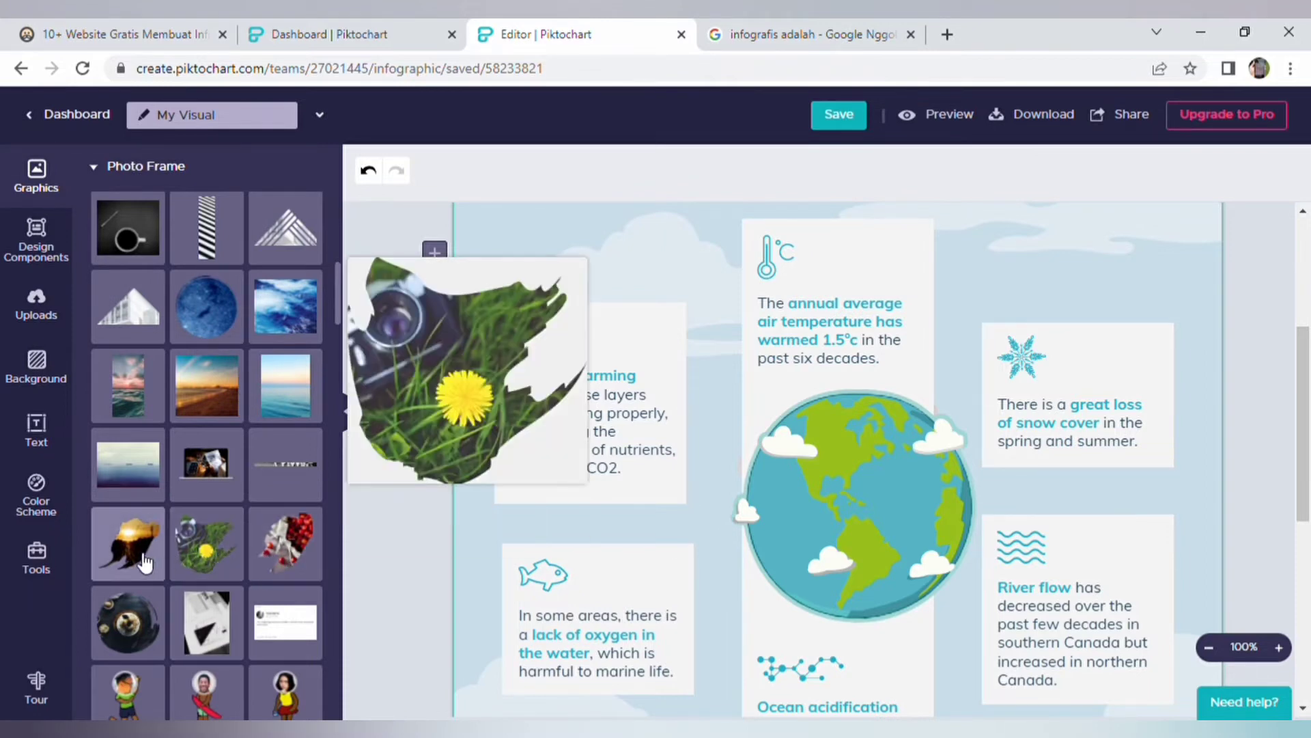
scroll(337, 338, down, 4)
scroll(339, 341, down, 1)
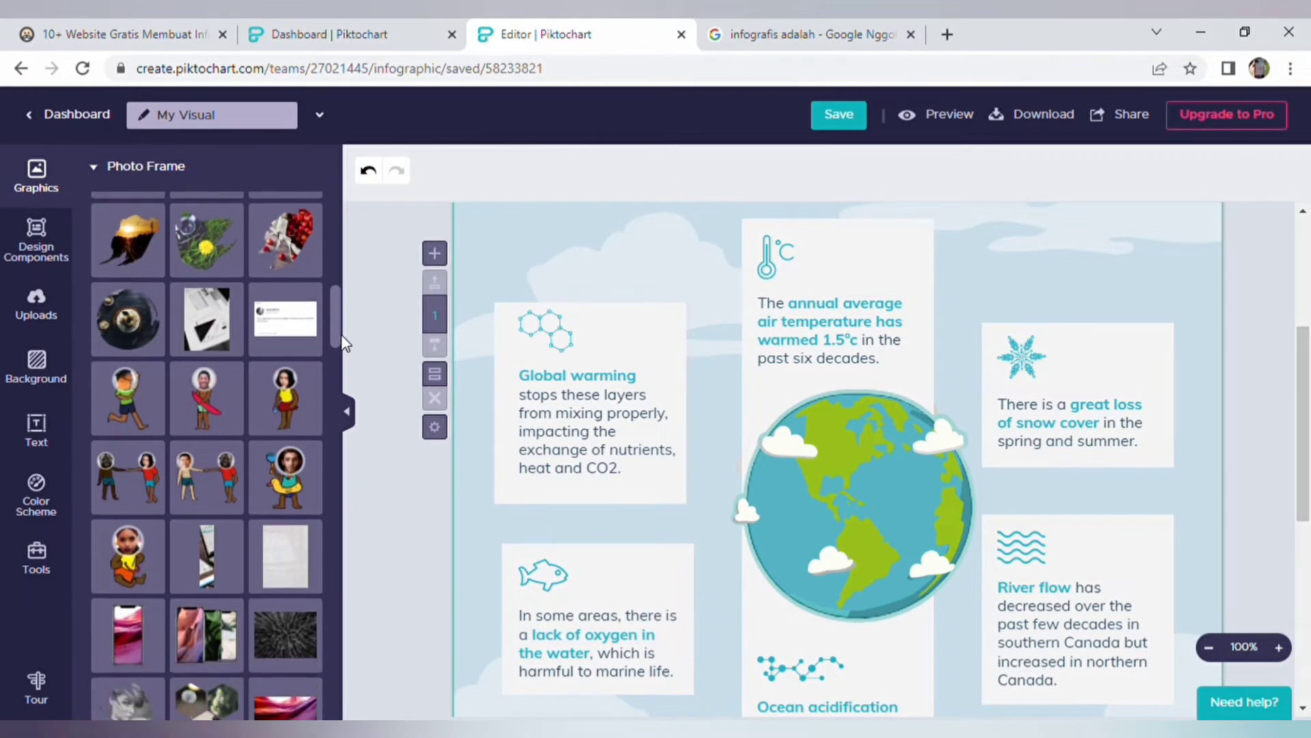
scroll(338, 342, down, 5)
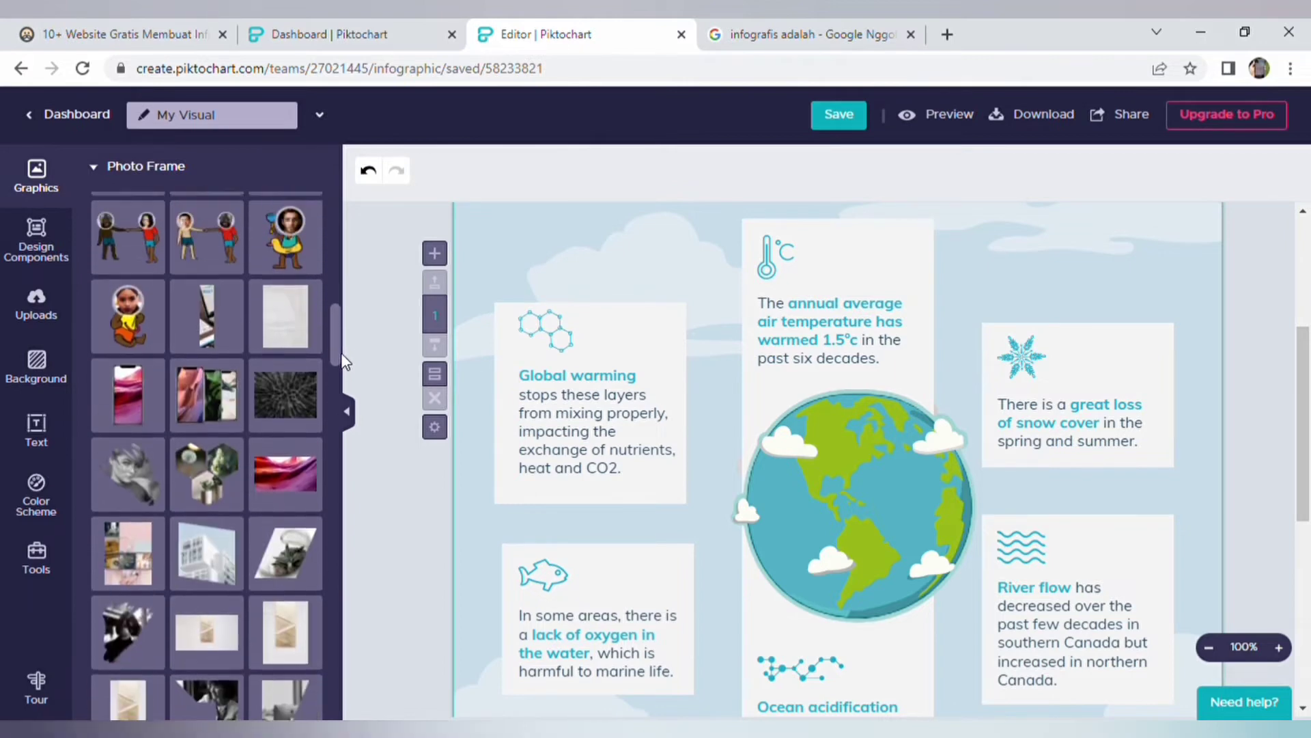
scroll(205, 355, up, 2)
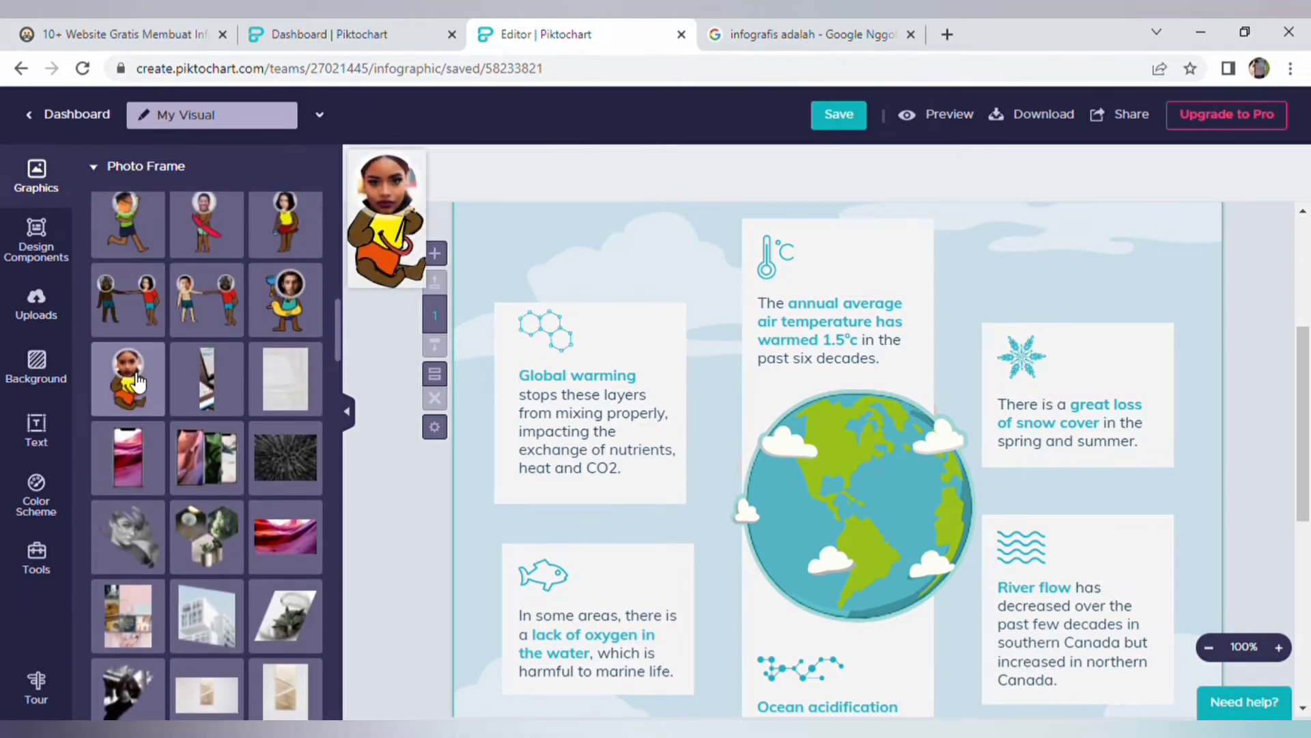
scroll(337, 316, up, 1)
scroll(341, 300, up, 4)
drag(340, 300, 346, 323)
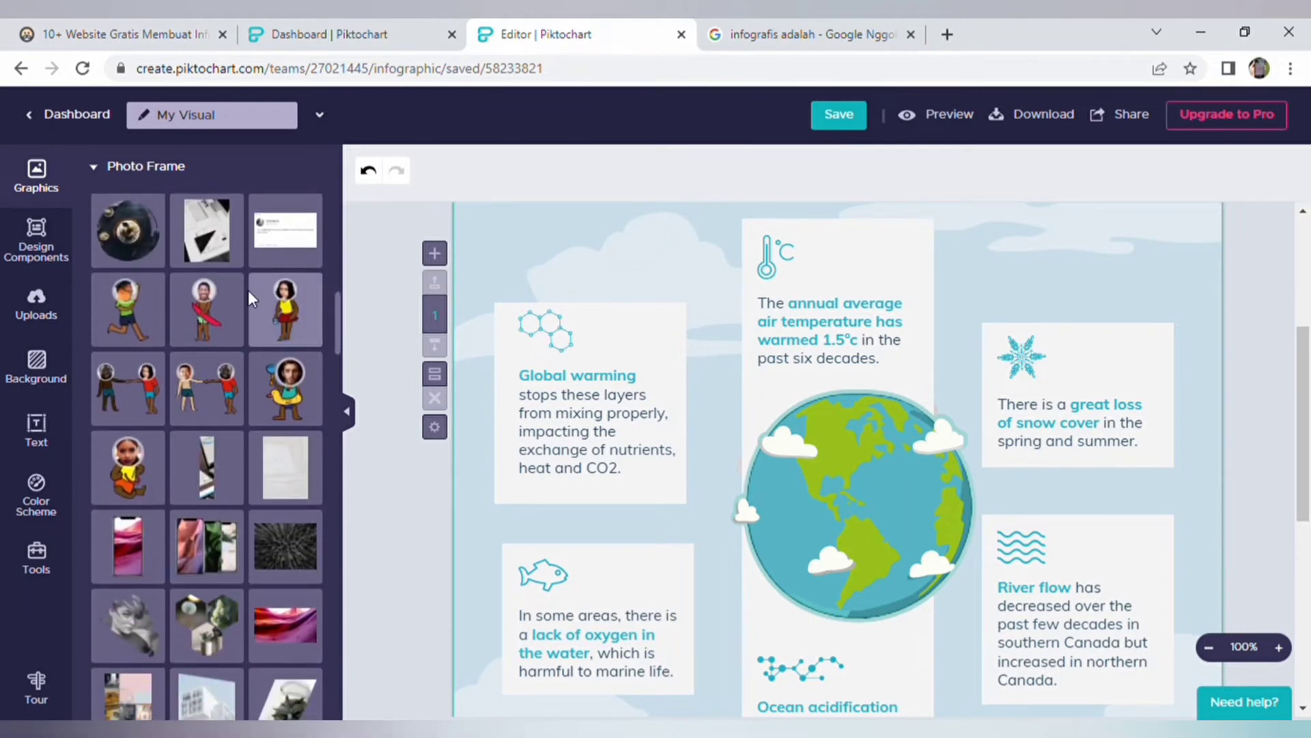
mouse_move(207, 387)
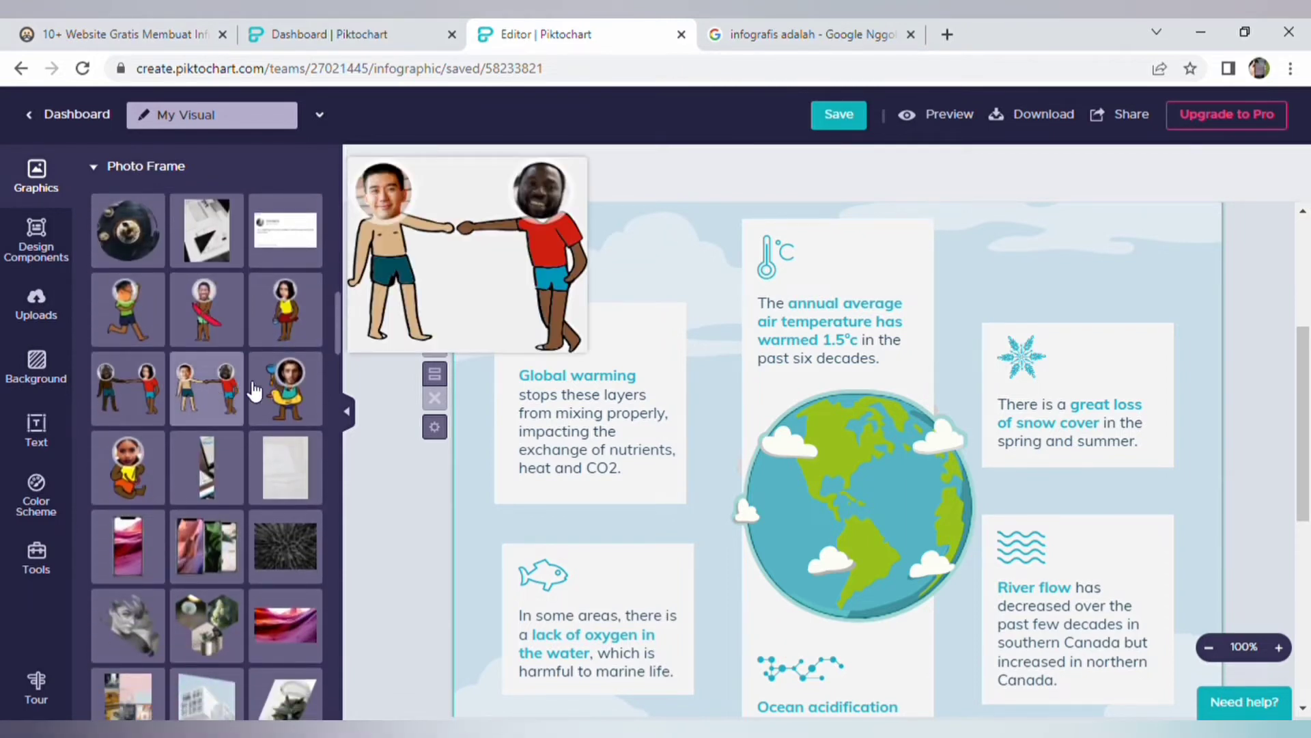
drag(335, 336, 341, 410)
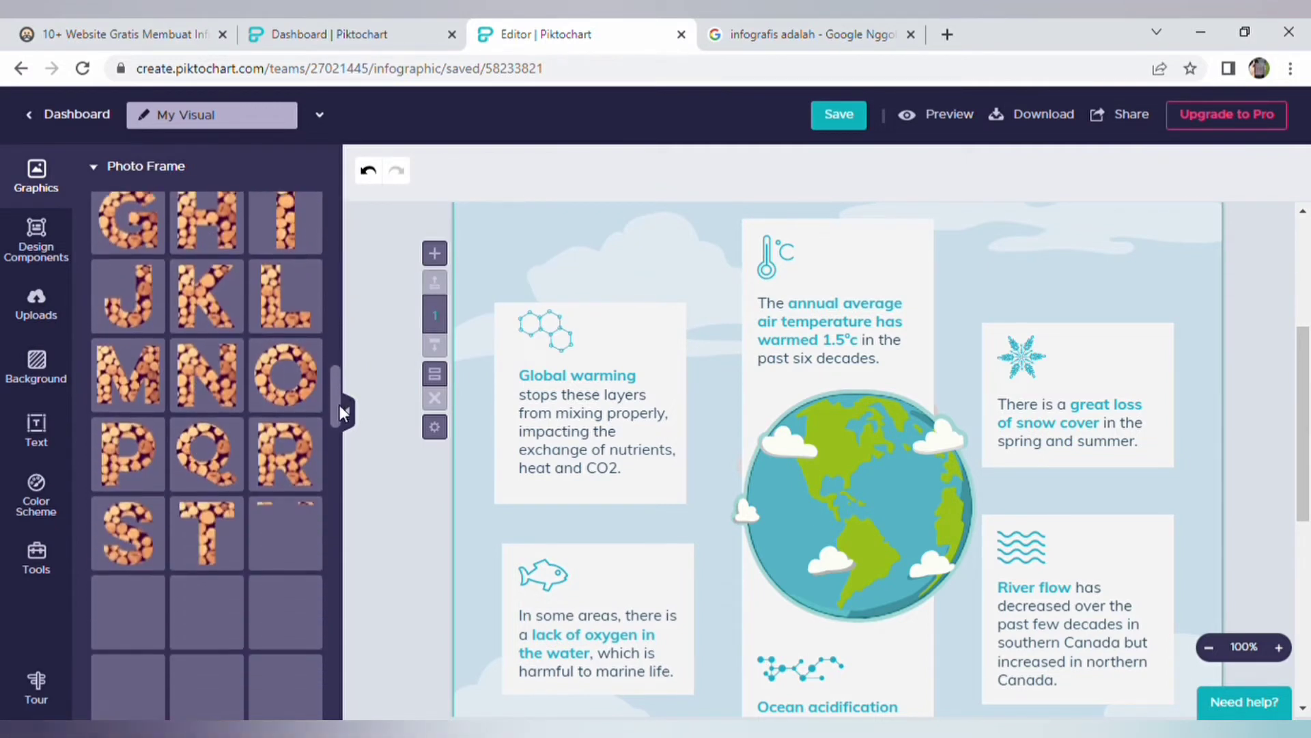
mouse_move(128, 452)
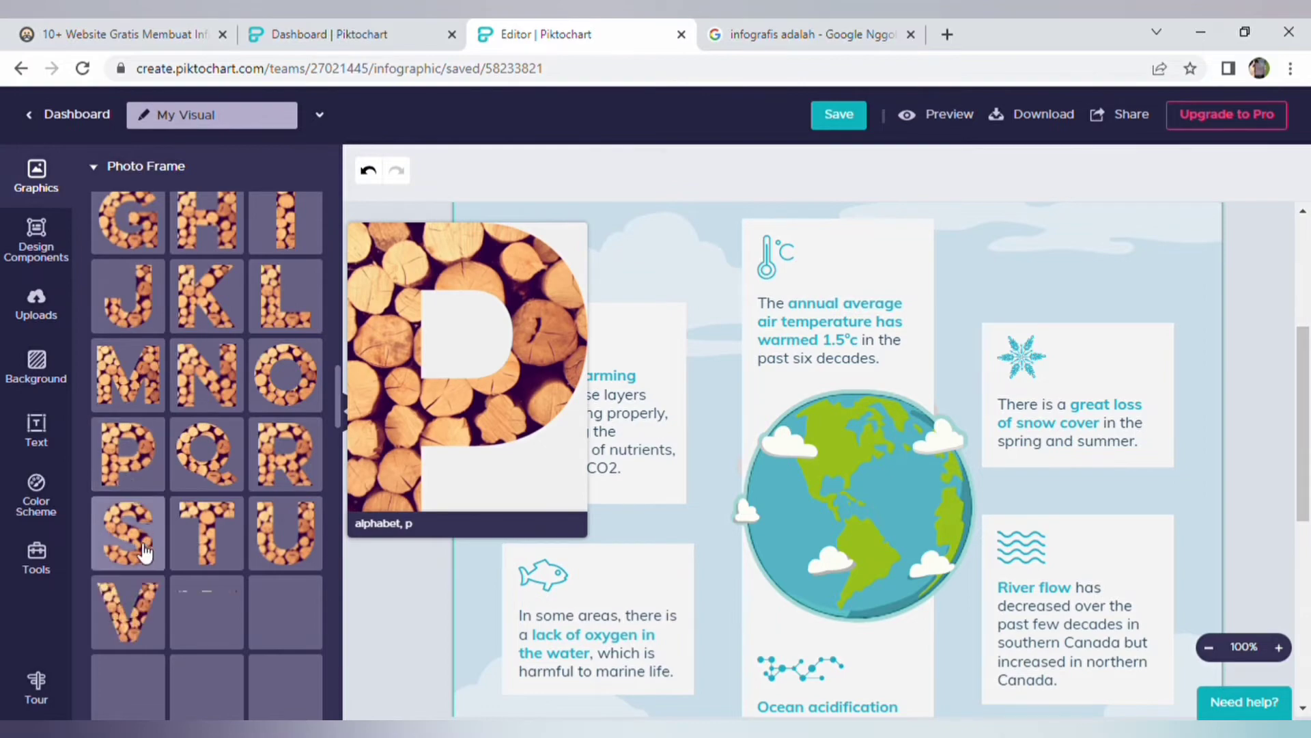
drag(335, 415, 351, 206)
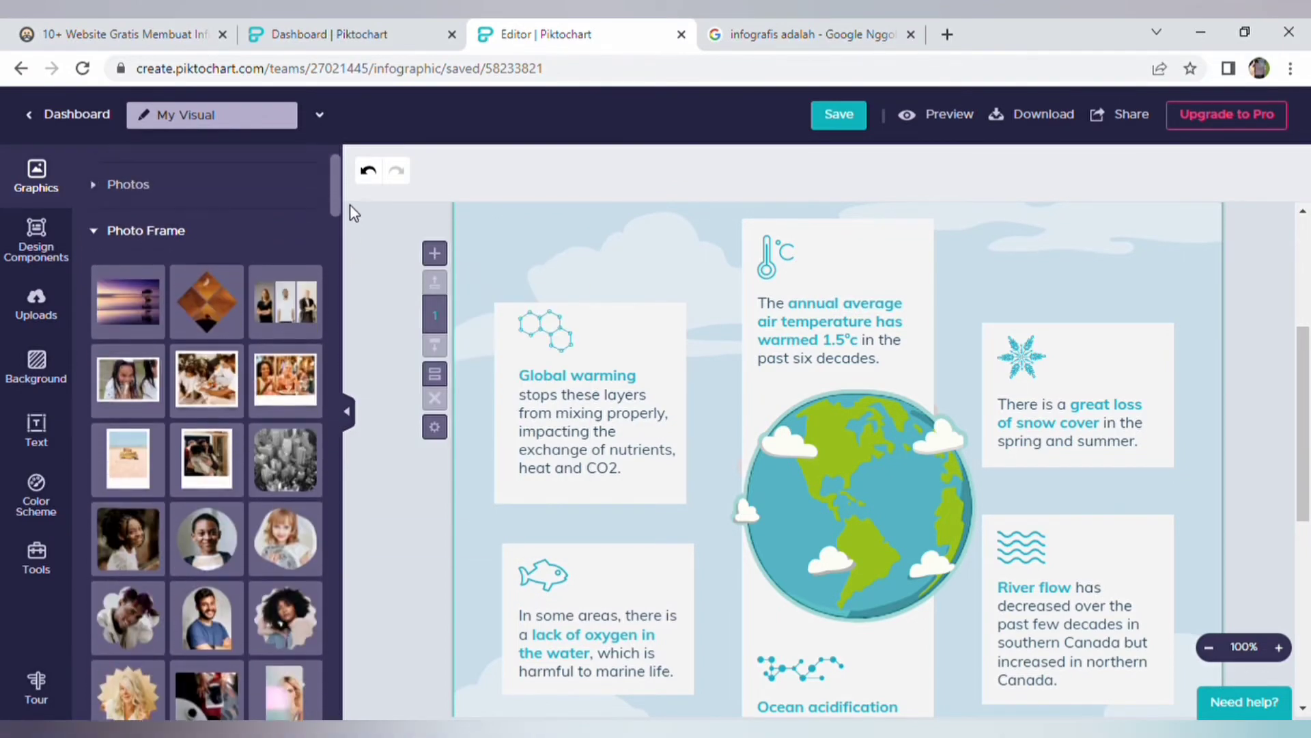
click(176, 239)
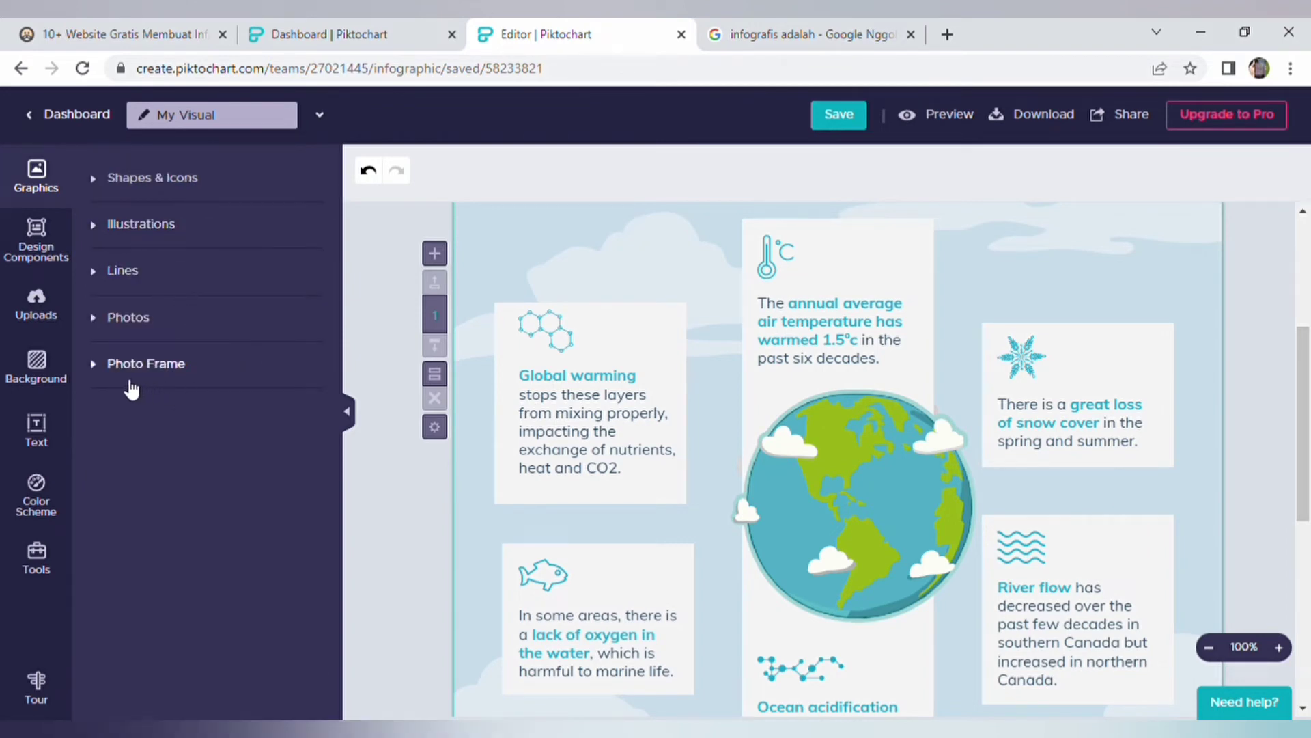
Switch the sidebar to Design Components showing Lists, Timelines and Comparisons
click(40, 249)
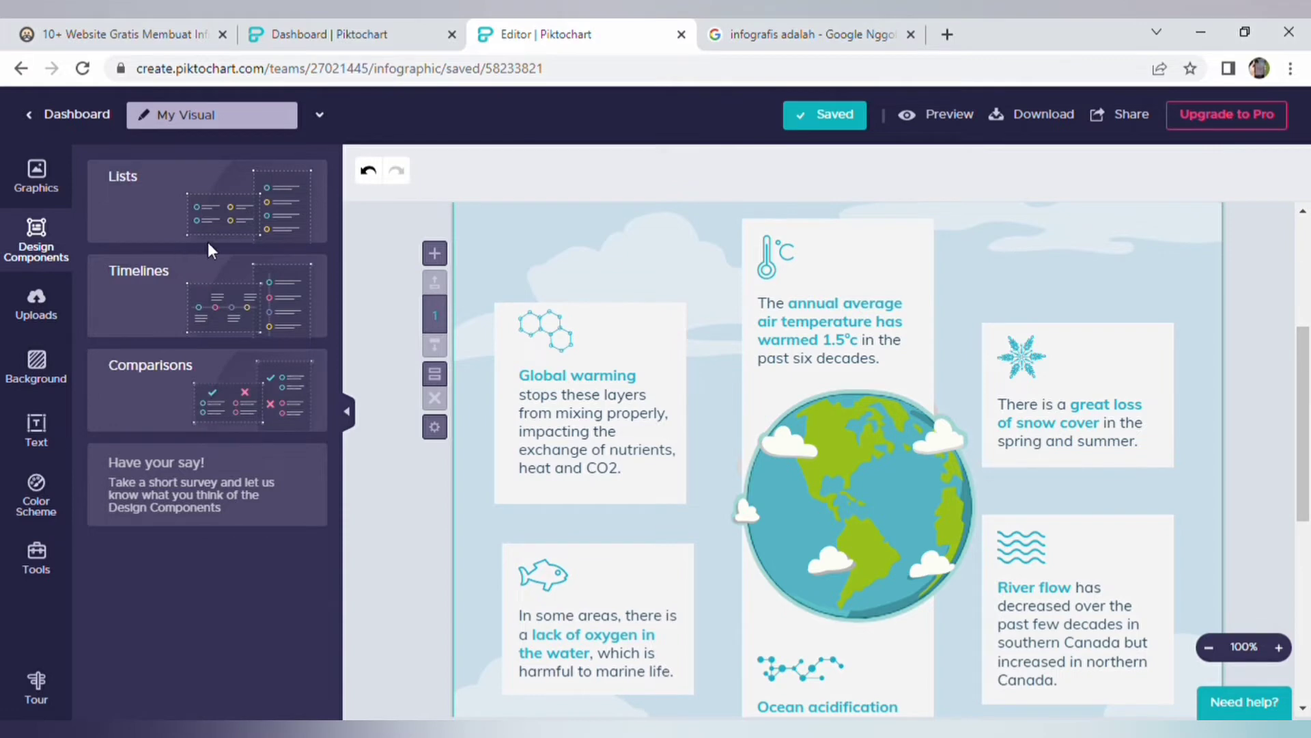
click(243, 213)
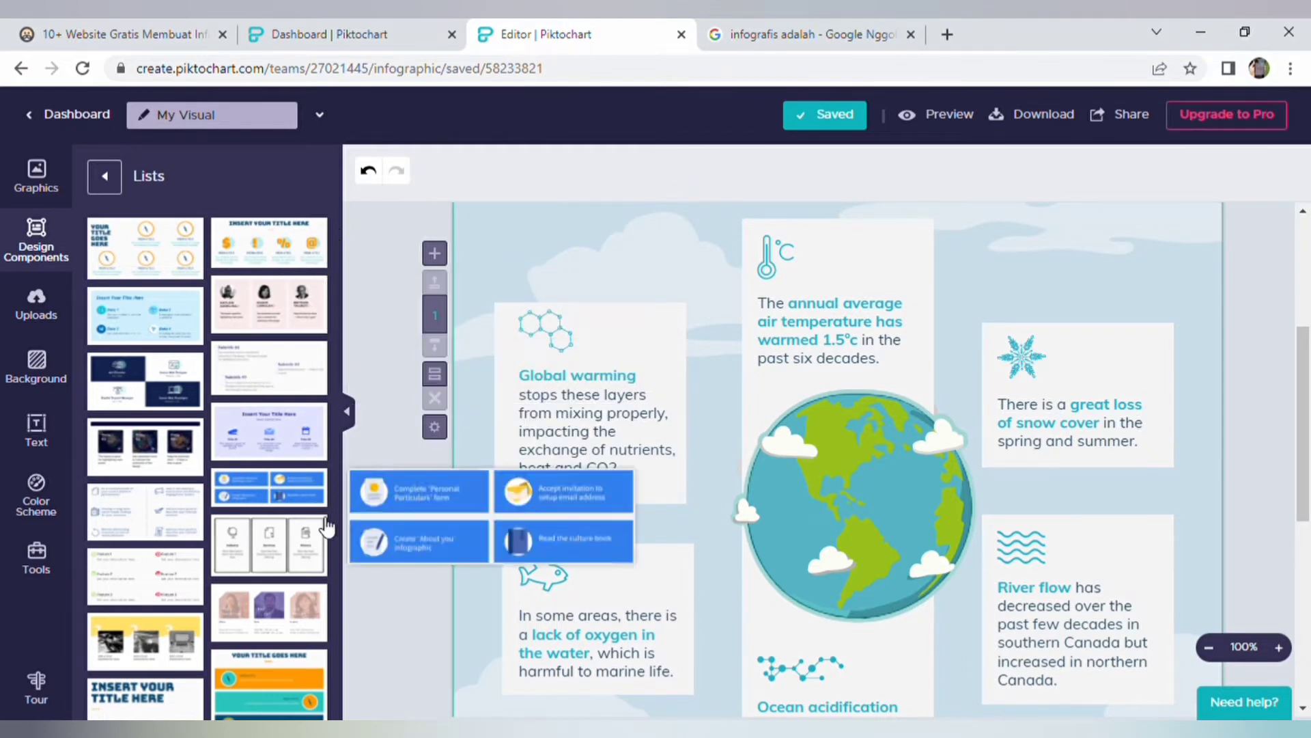
scroll(335, 396, down, 3)
scroll(354, 371, down, 2)
mouse_move(340, 284)
mouse_down()
mouse_move(356, 411)
mouse_move(348, 467)
mouse_up()
drag(349, 476, 347, 538)
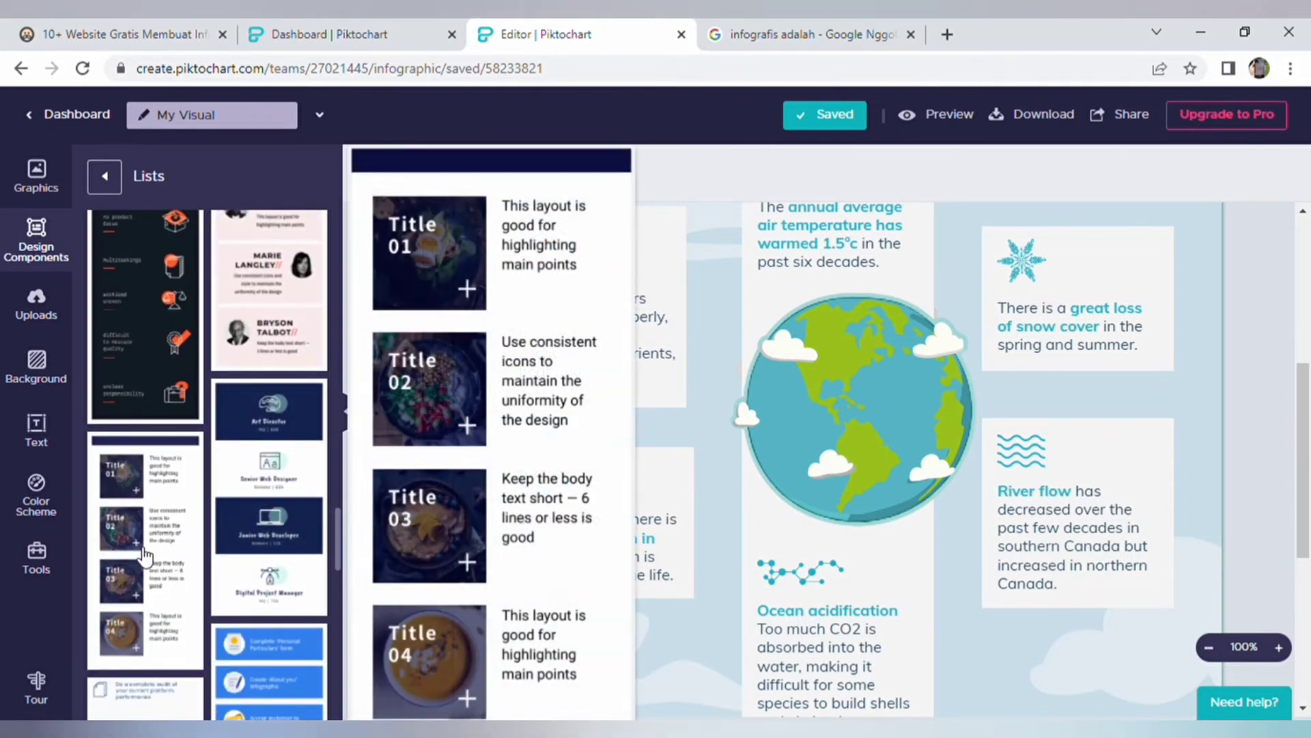
mouse_move(269, 497)
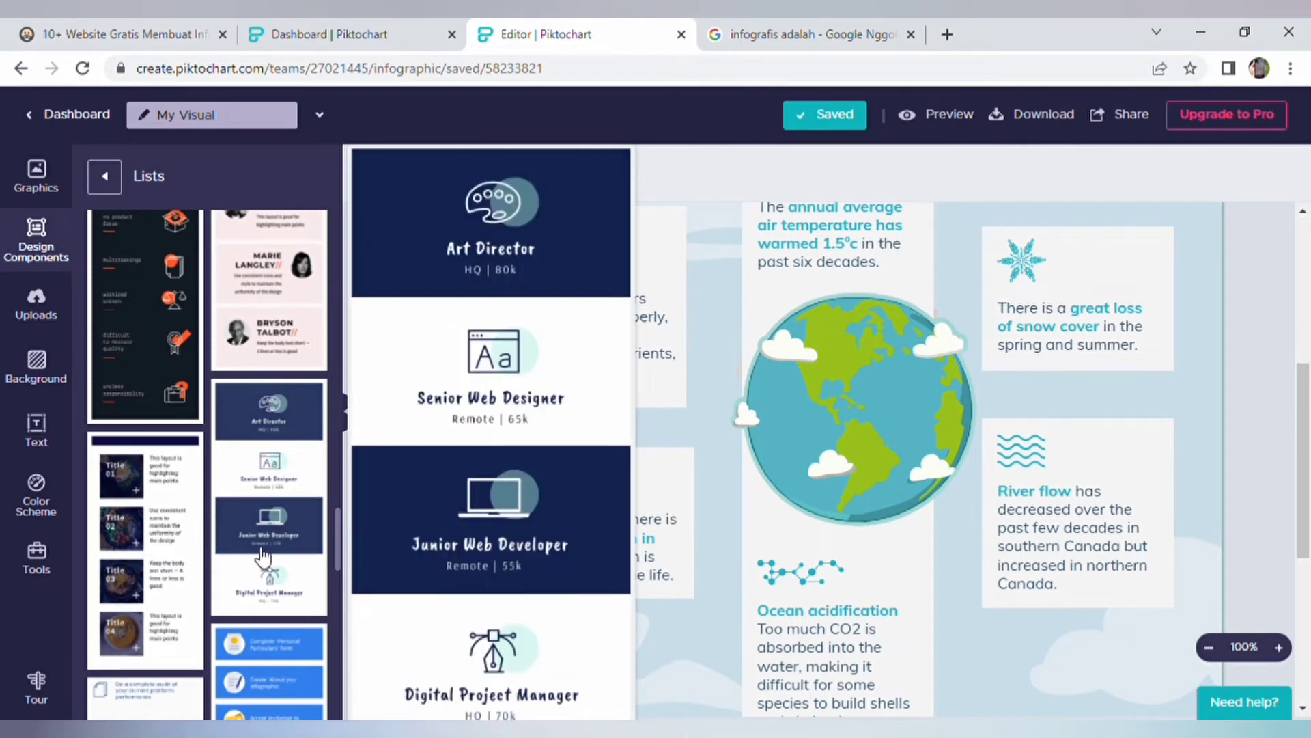
drag(336, 529, 336, 321)
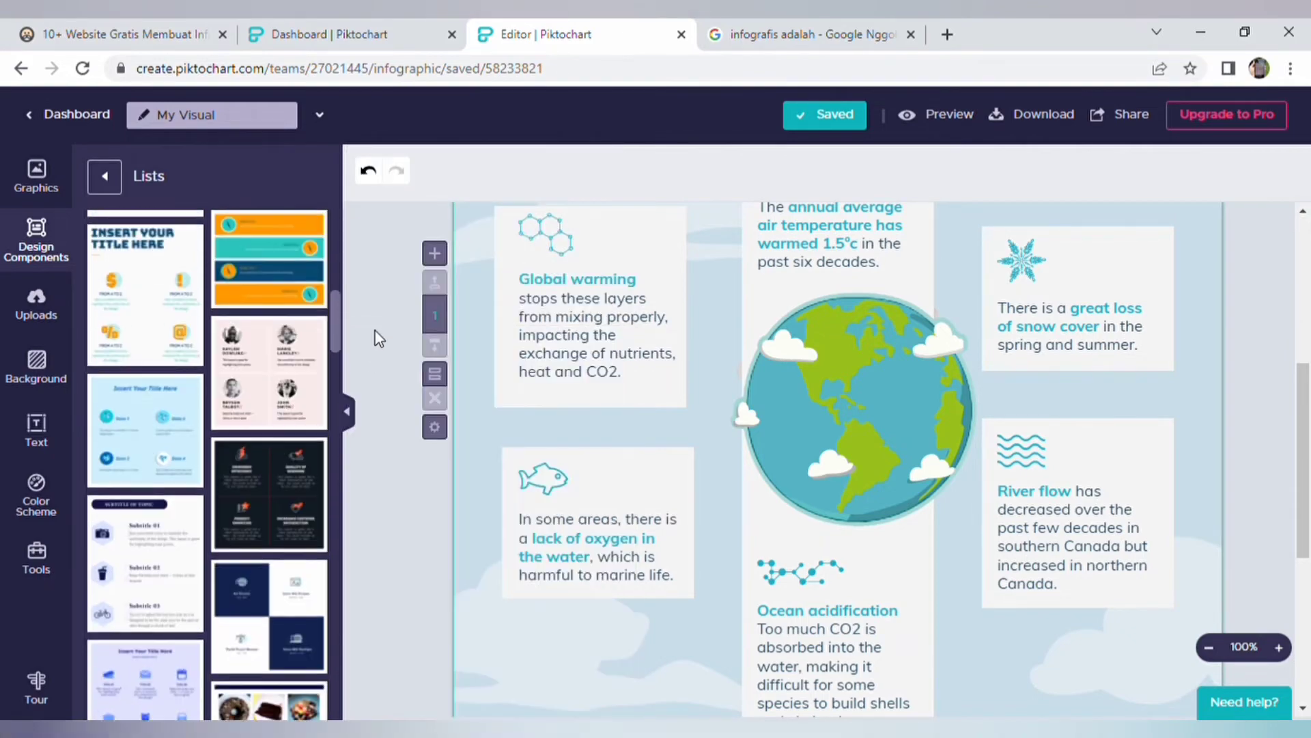
click(106, 179)
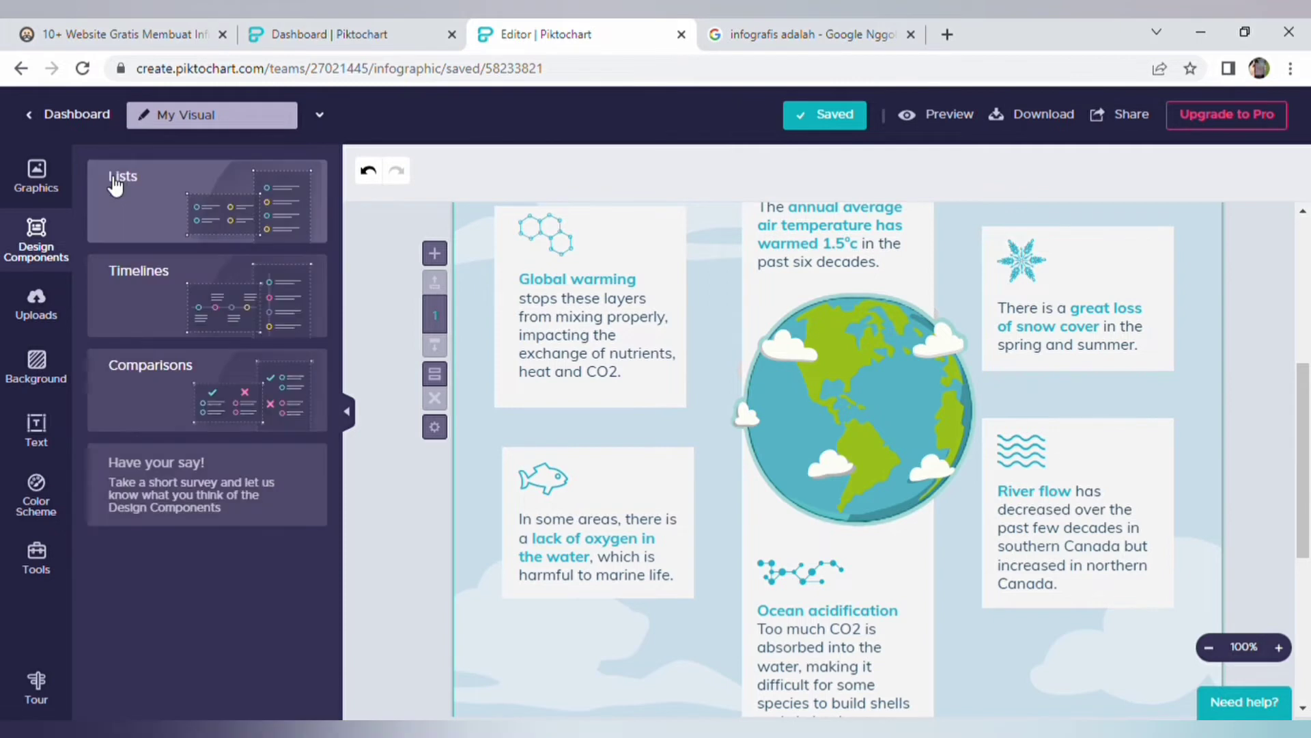
click(133, 293)
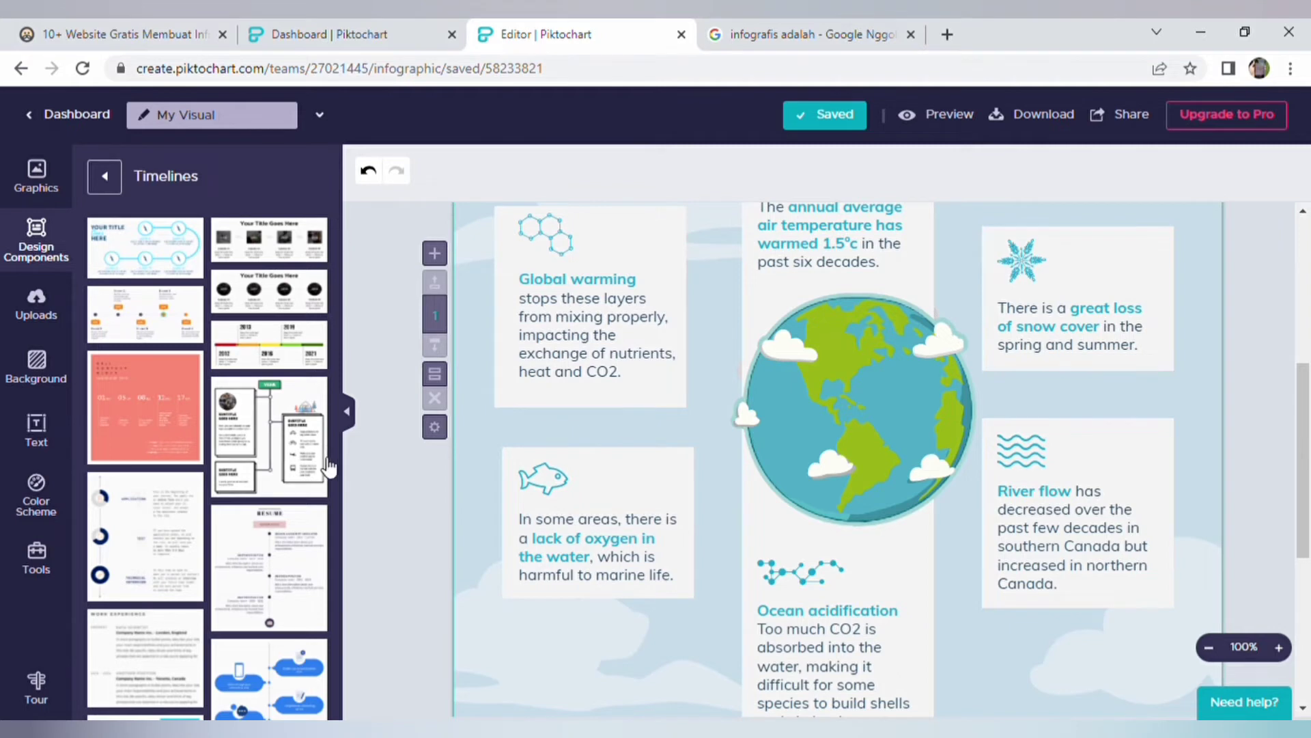
drag(337, 249, 328, 459)
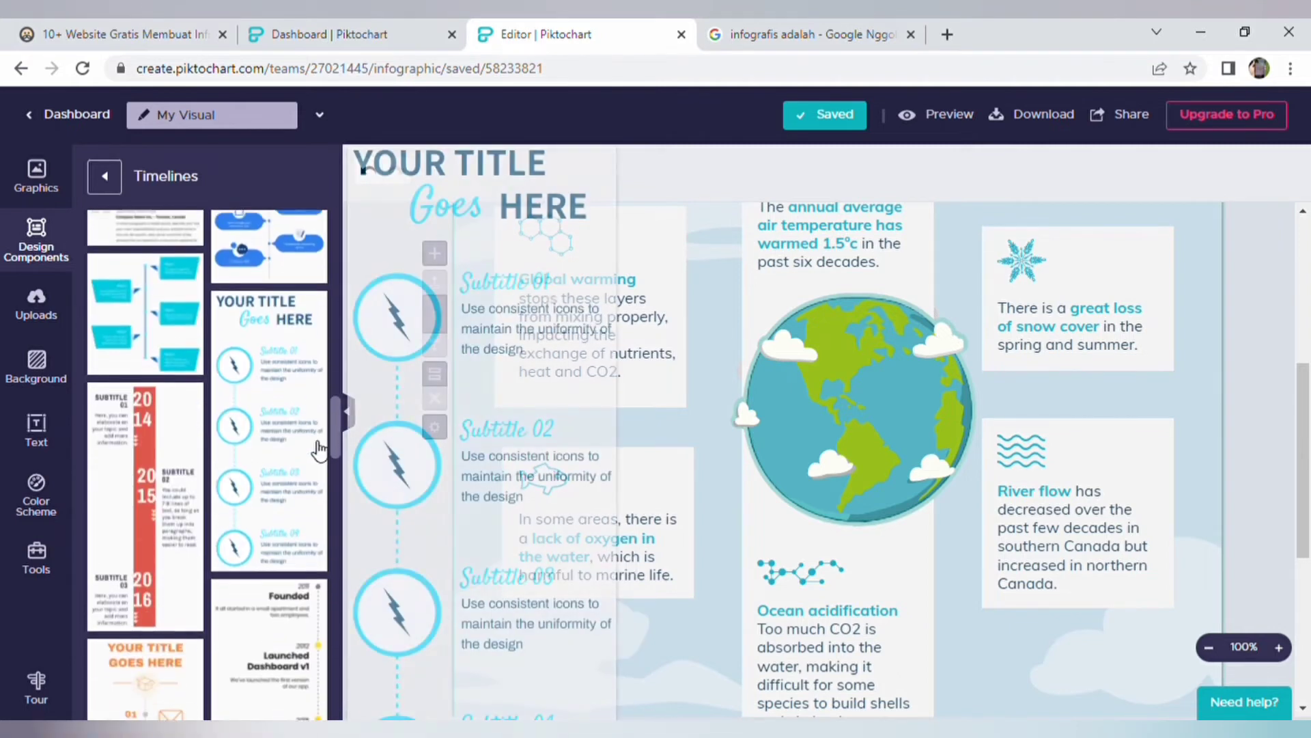
scroll(326, 459, down, 3)
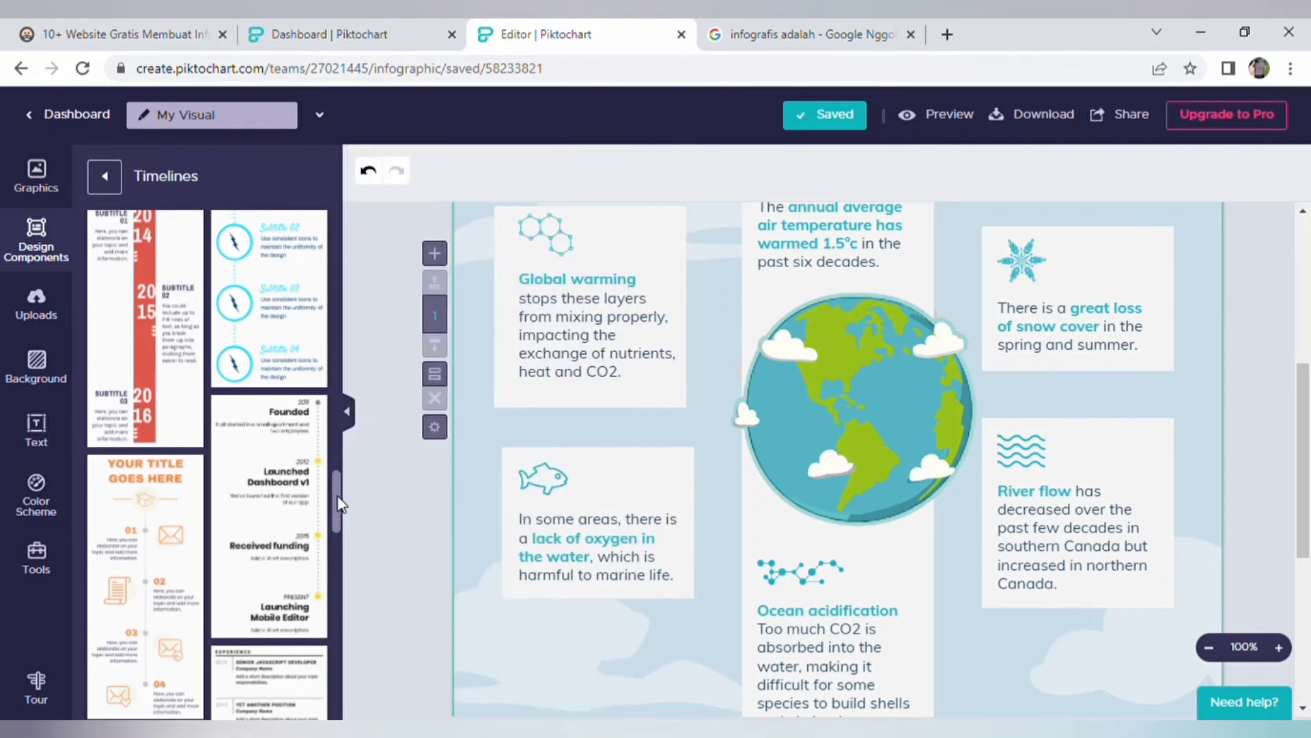
drag(338, 498, 361, 235)
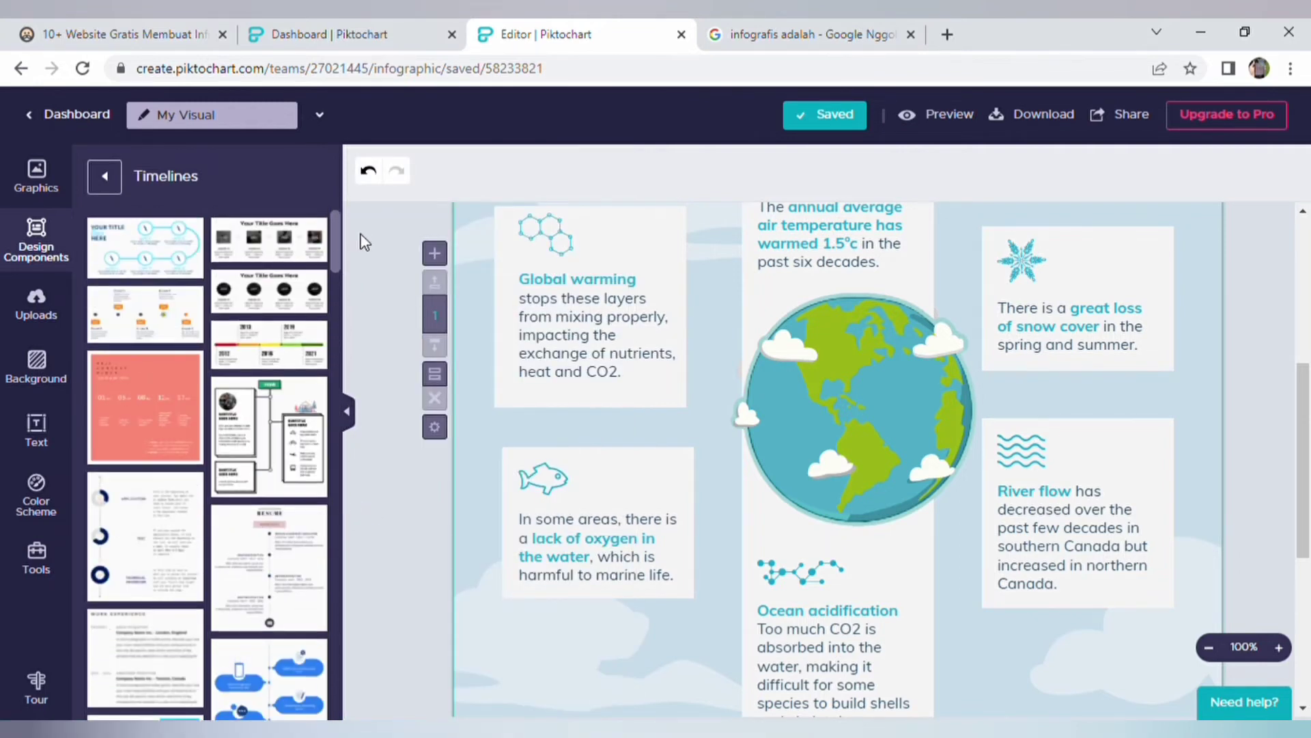
click(105, 177)
click(230, 412)
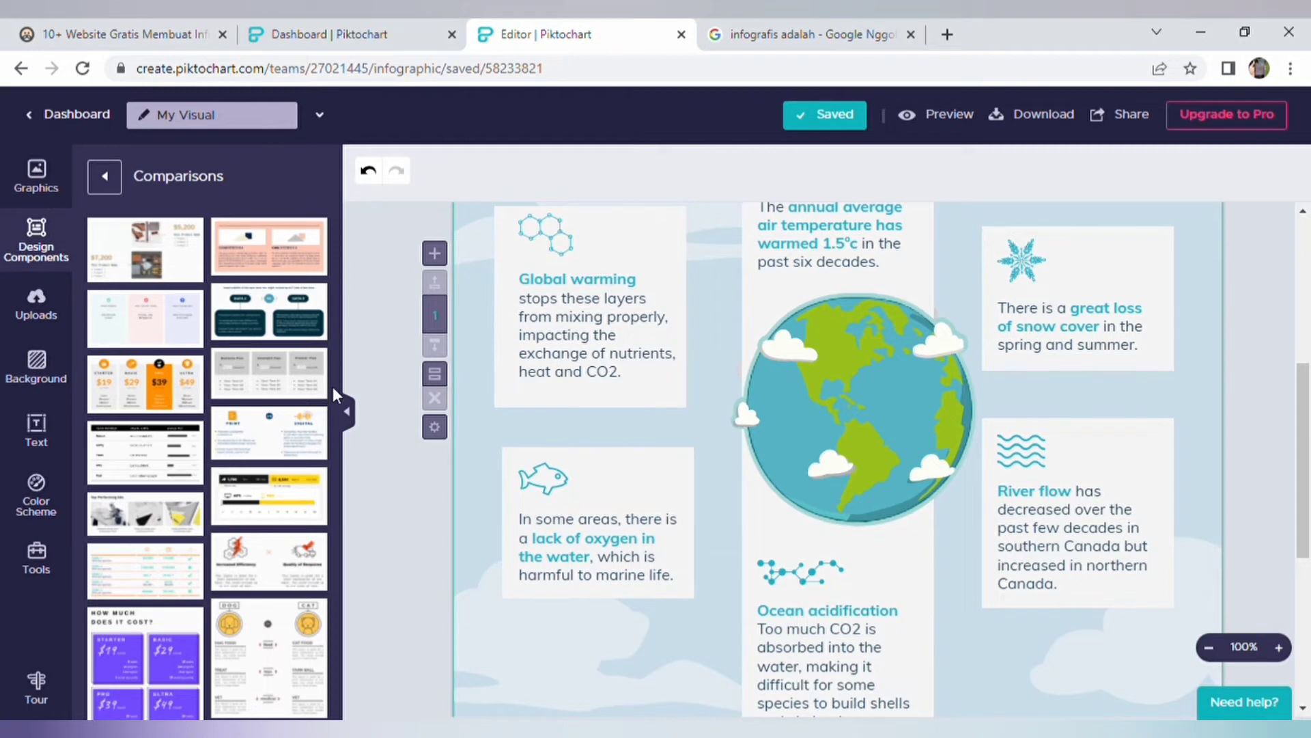
scroll(311, 382, down, 3)
scroll(330, 362, down, 2)
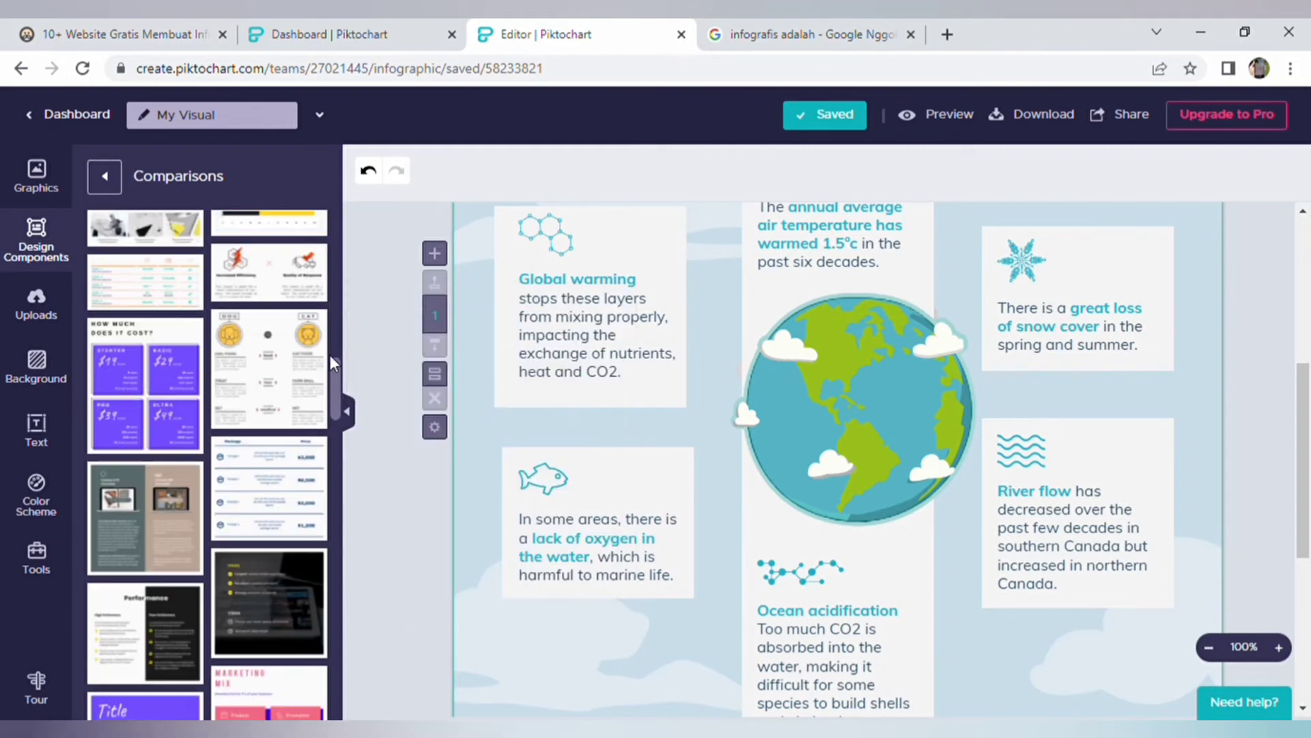
drag(334, 375, 334, 430)
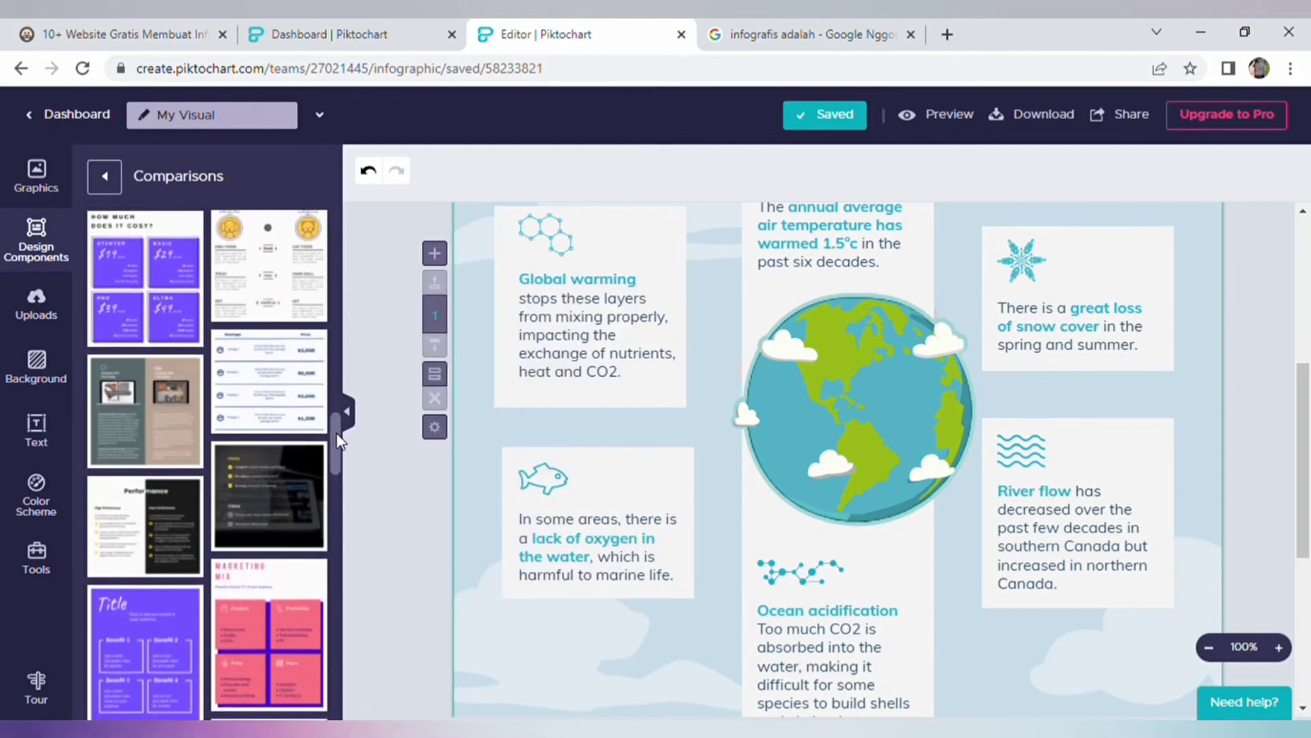
mouse_move(145, 648)
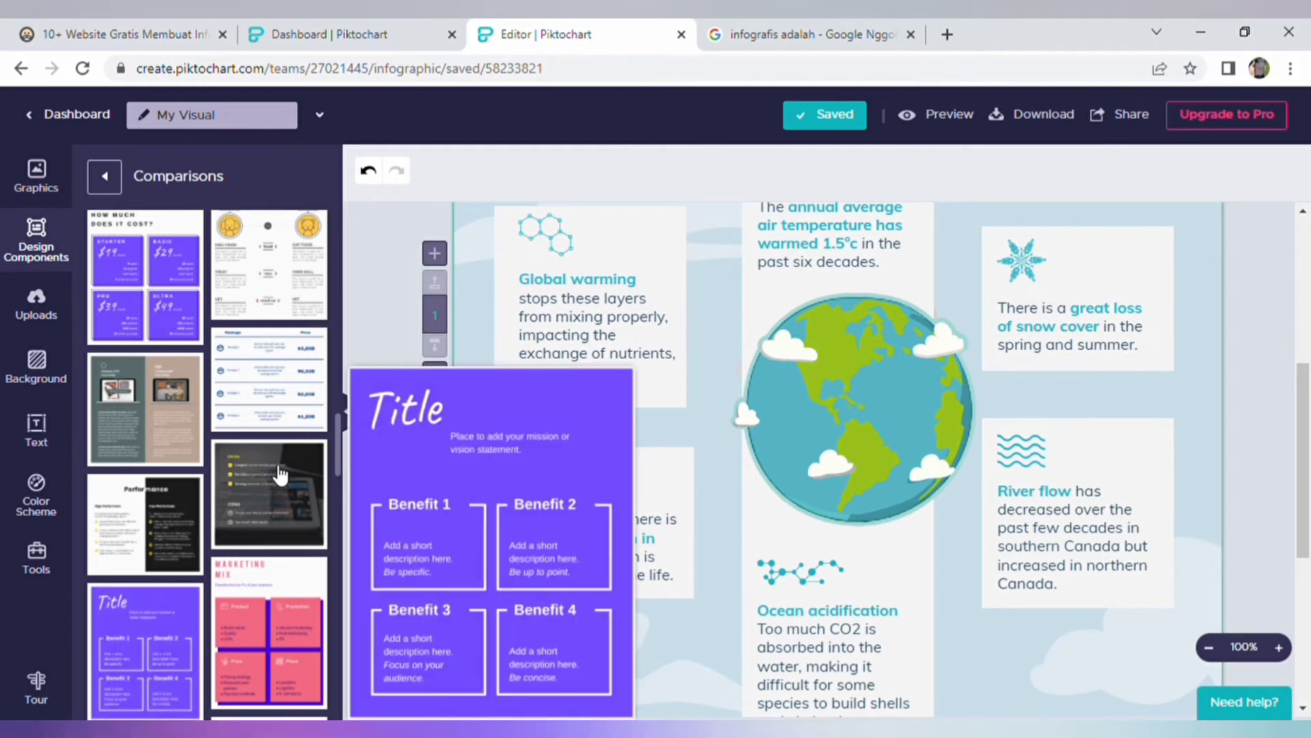
drag(335, 480, 344, 697)
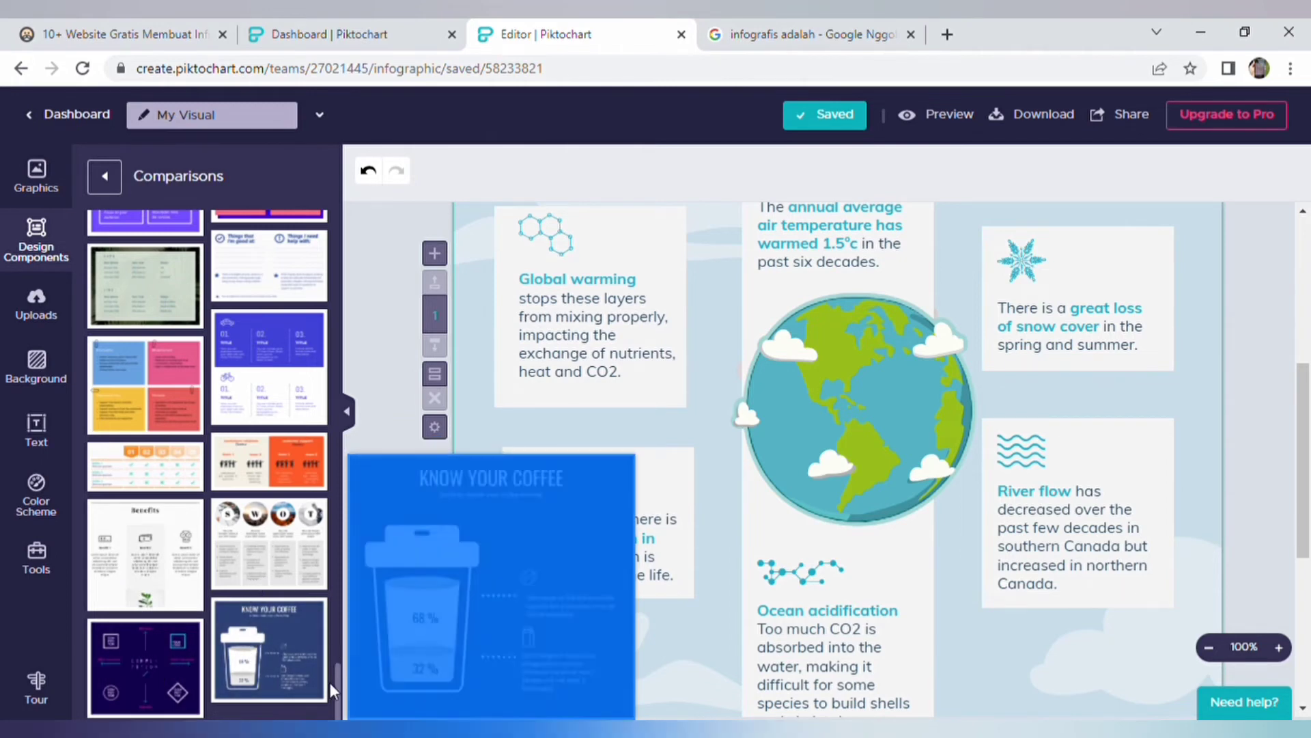
drag(335, 683, 375, 235)
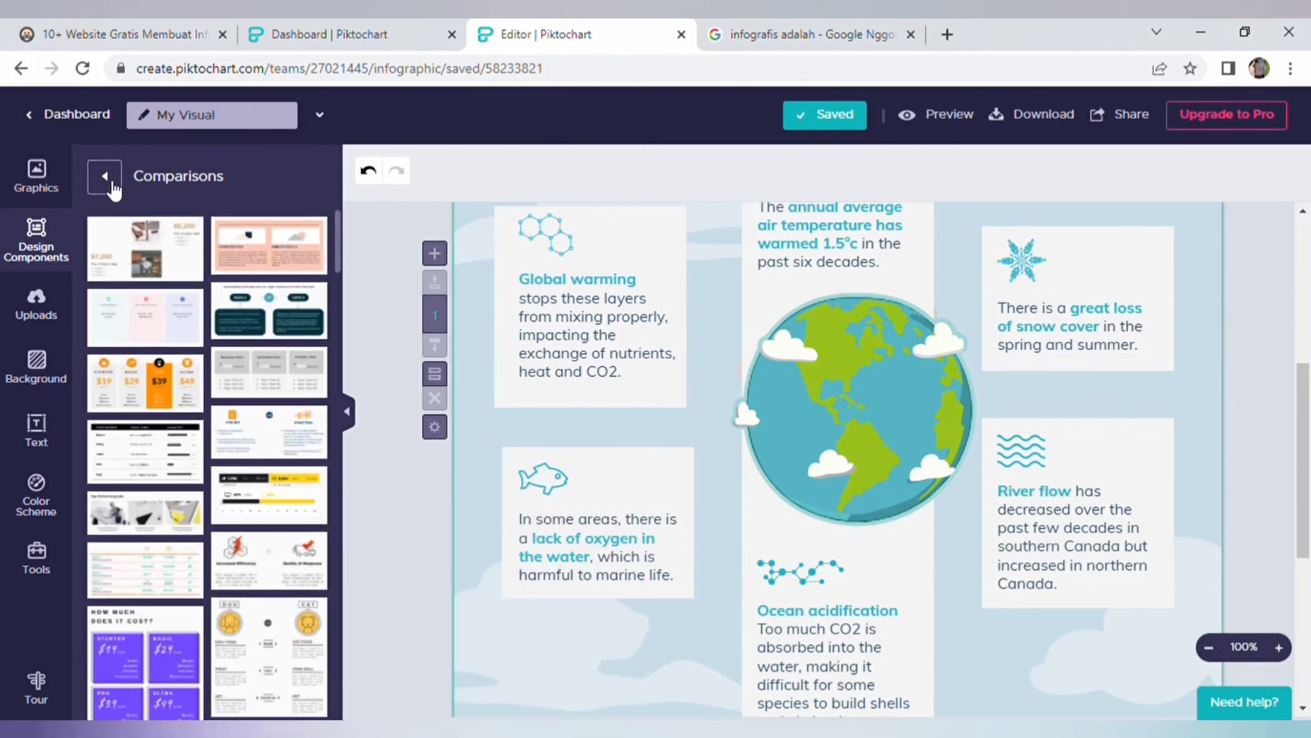
click(105, 176)
View the empty Uploads area, then return to Design Components and Graphics
click(166, 575)
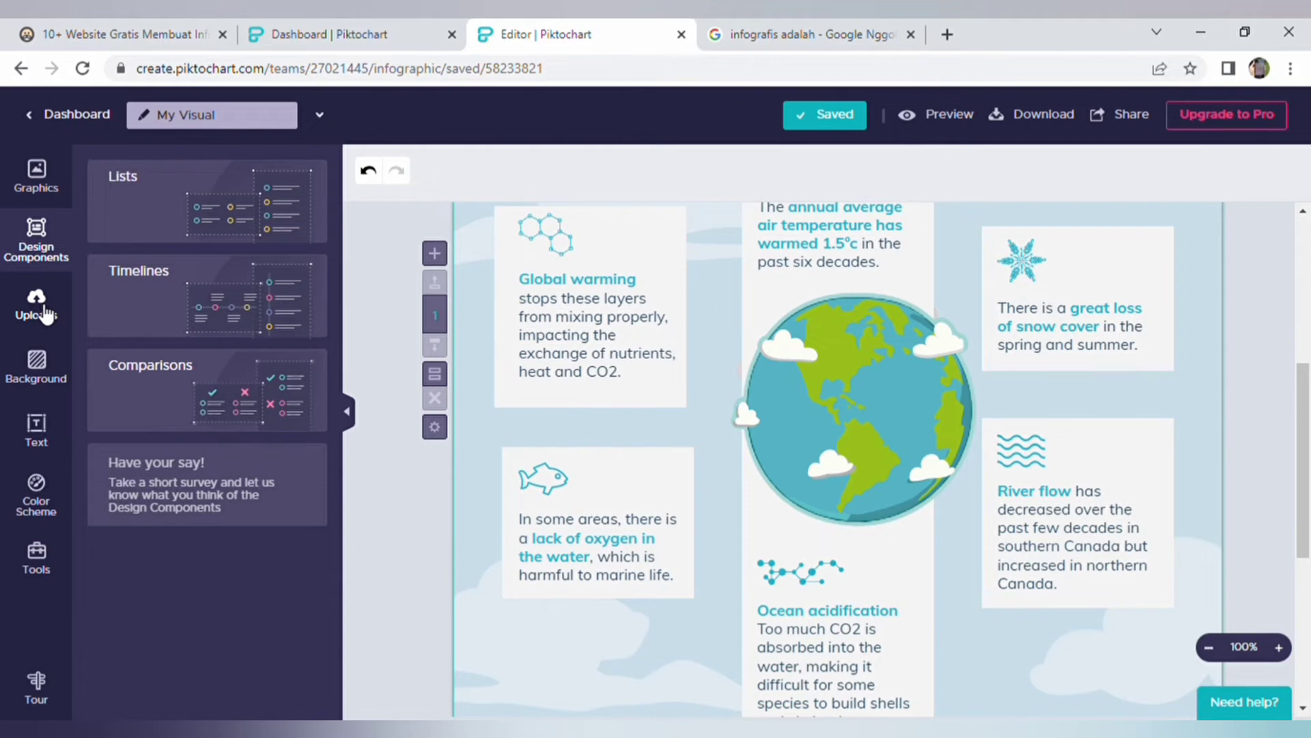
click(45, 313)
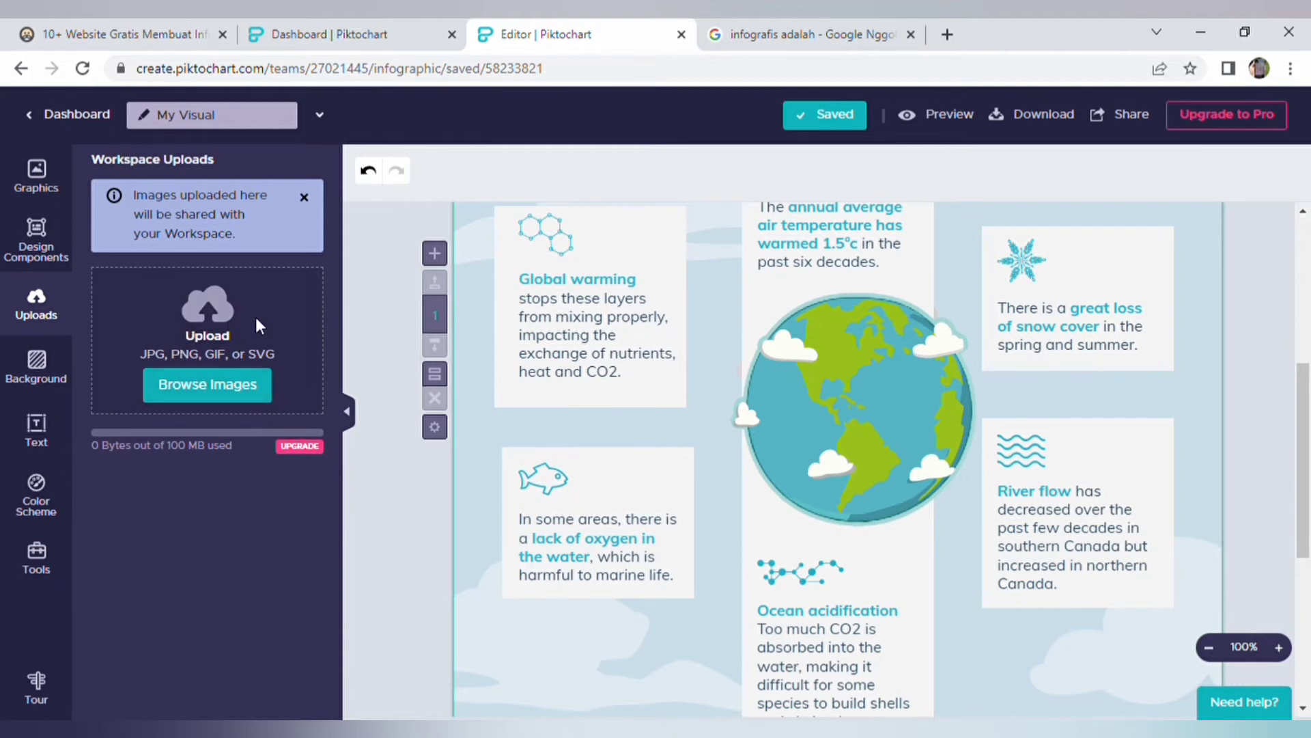
click(40, 242)
click(53, 185)
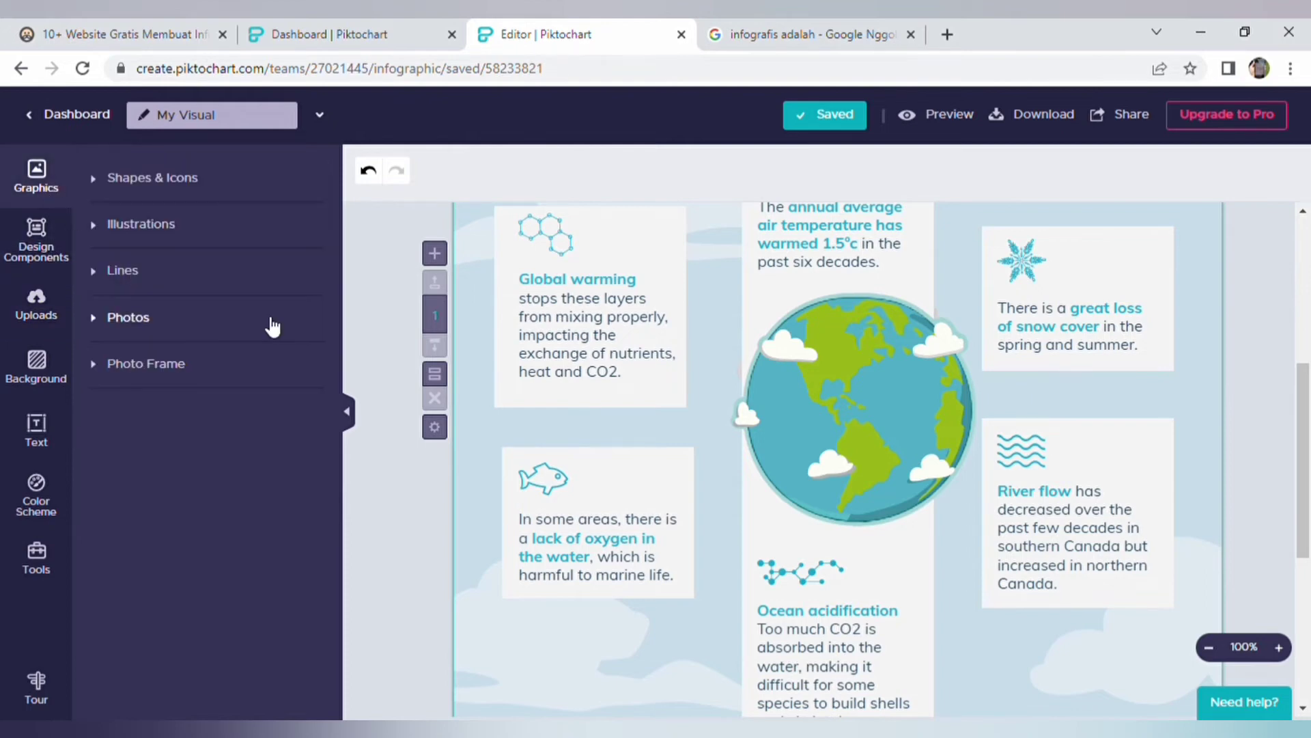
click(55, 316)
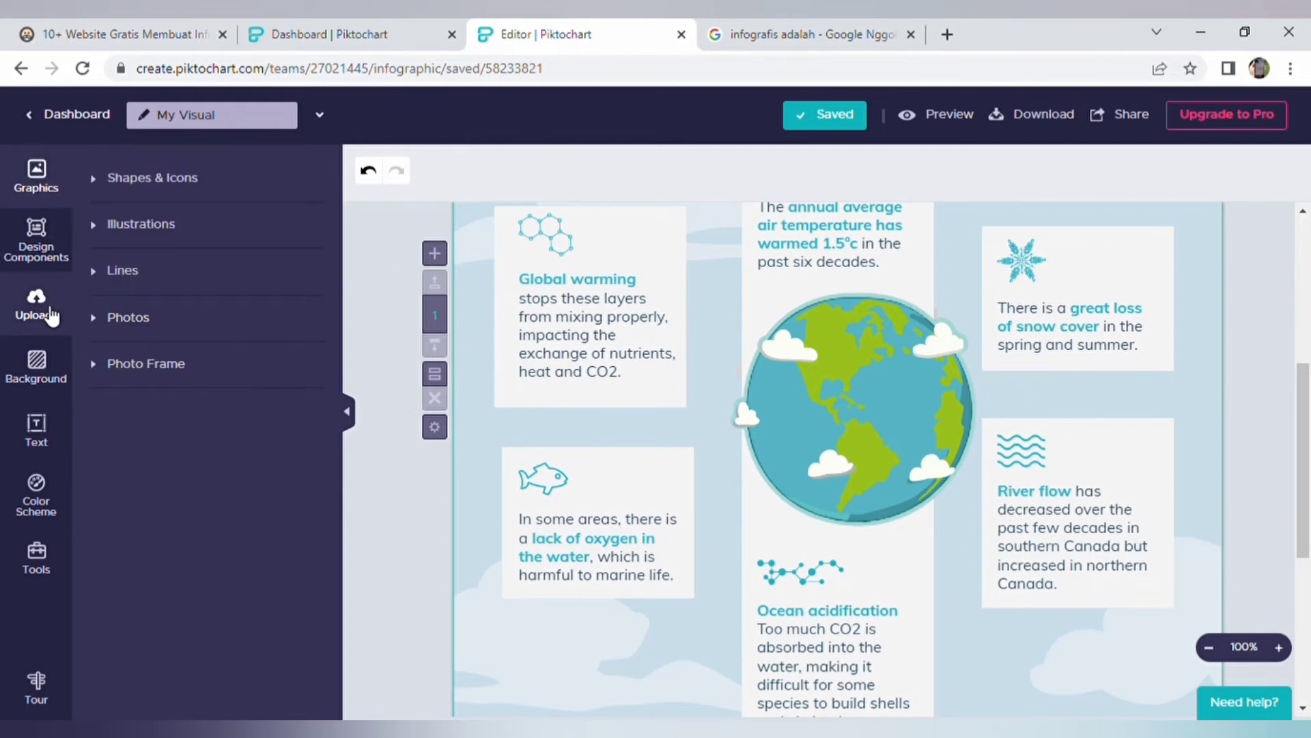
Scroll the background image grid back to the top, then bring up the Text library's title, body and frame styles
click(48, 373)
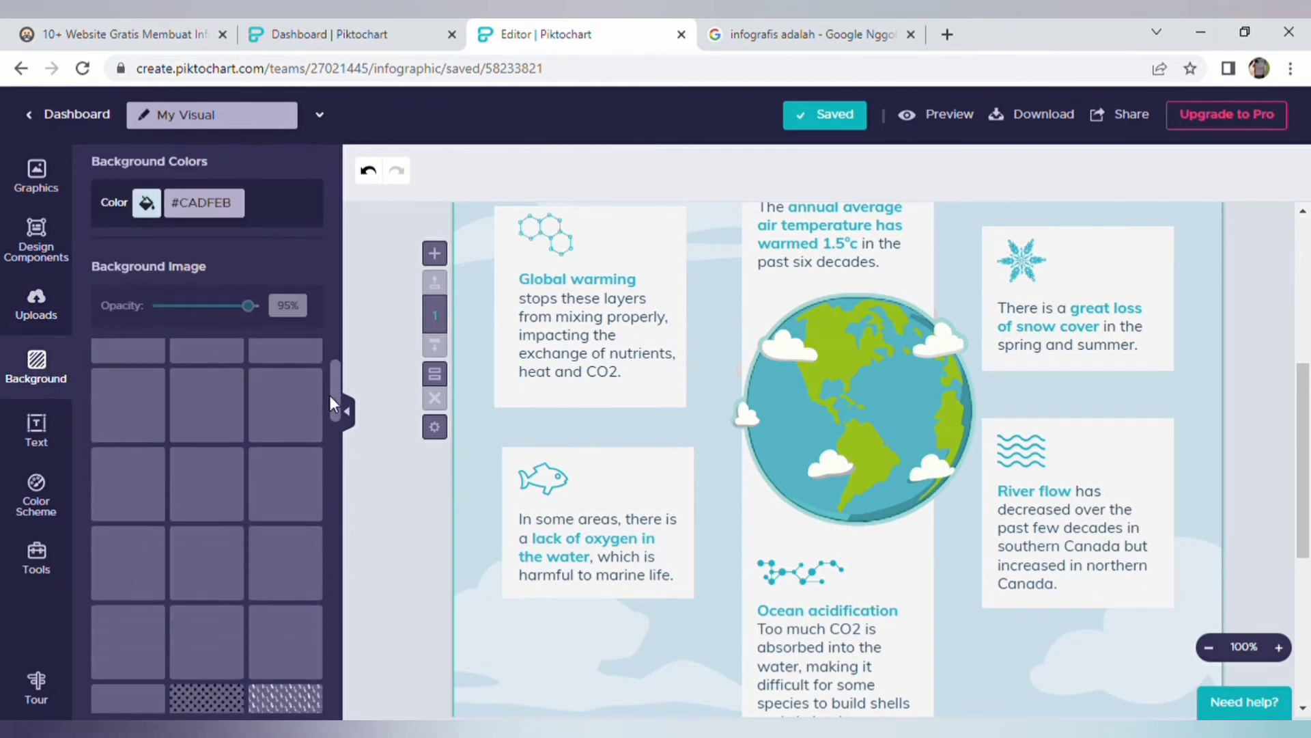
mouse_move(334, 374)
mouse_down()
mouse_move(332, 591)
mouse_move(329, 538)
mouse_up()
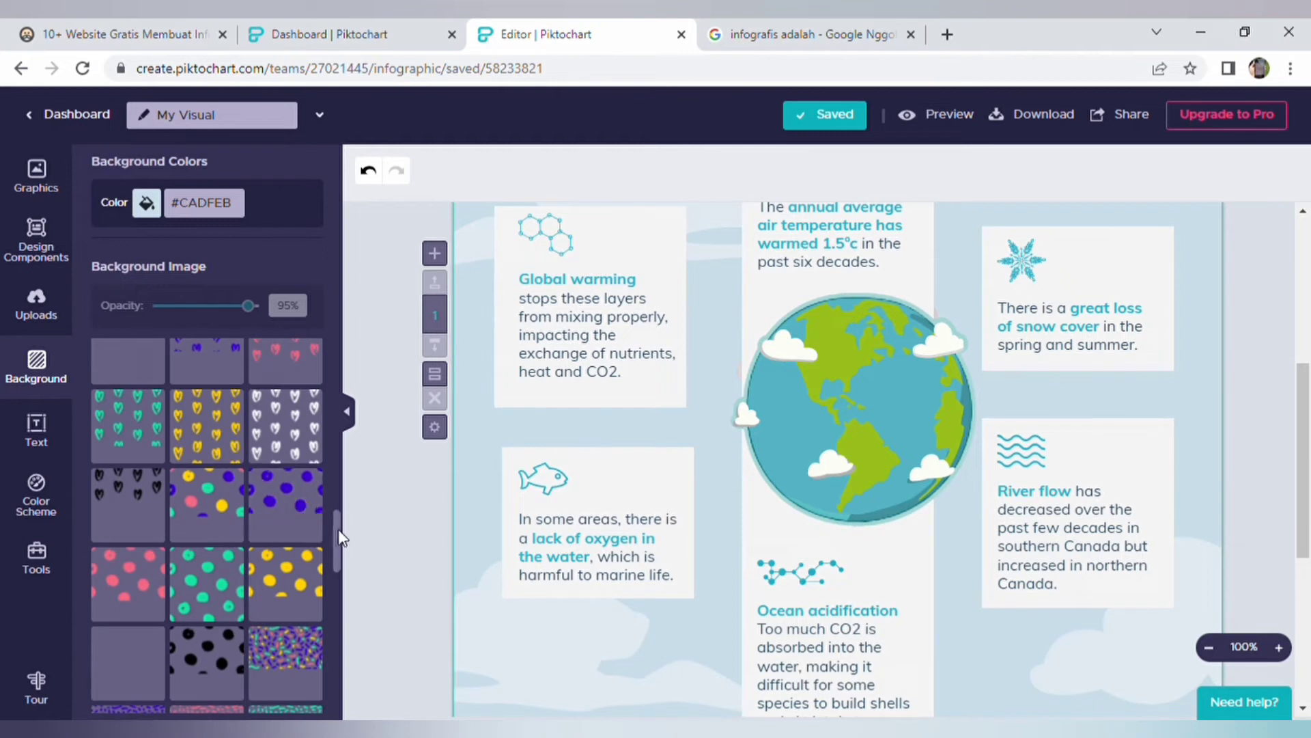
mouse_move(337, 538)
mouse_down()
mouse_move(323, 414)
mouse_move(324, 451)
mouse_up()
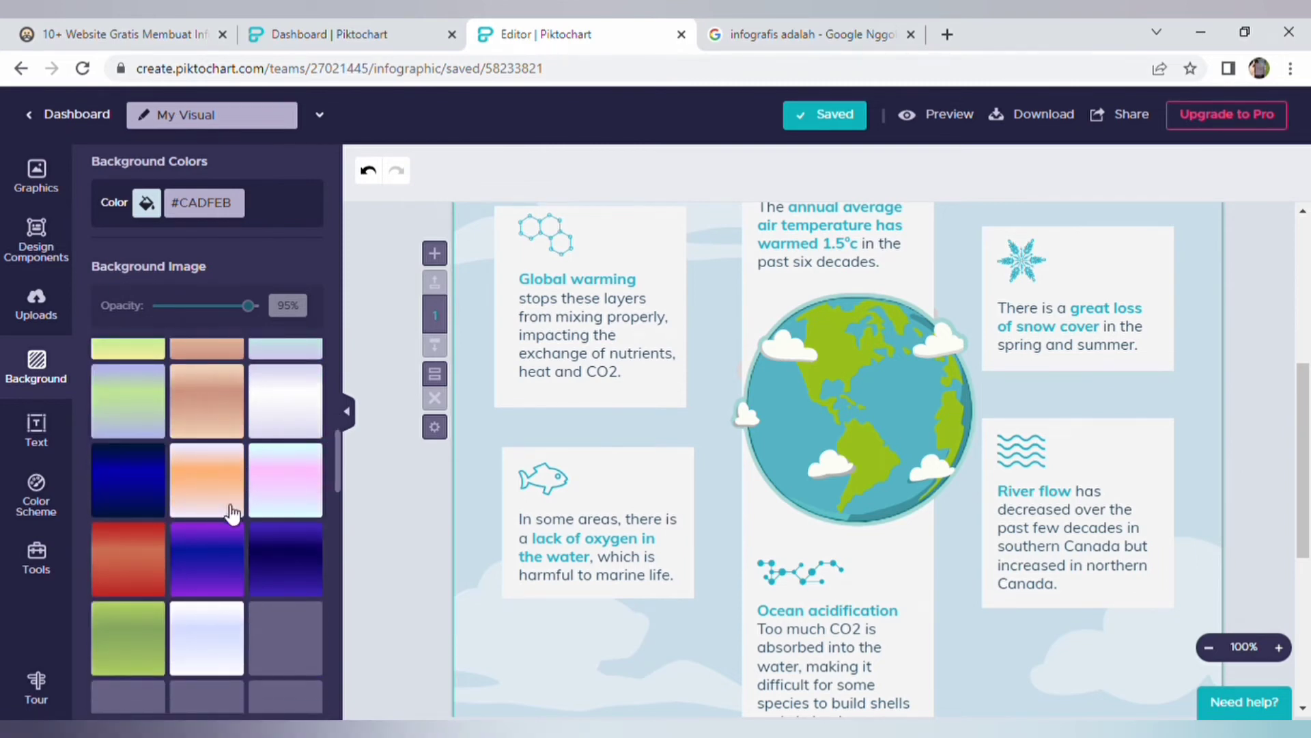
drag(334, 448, 328, 359)
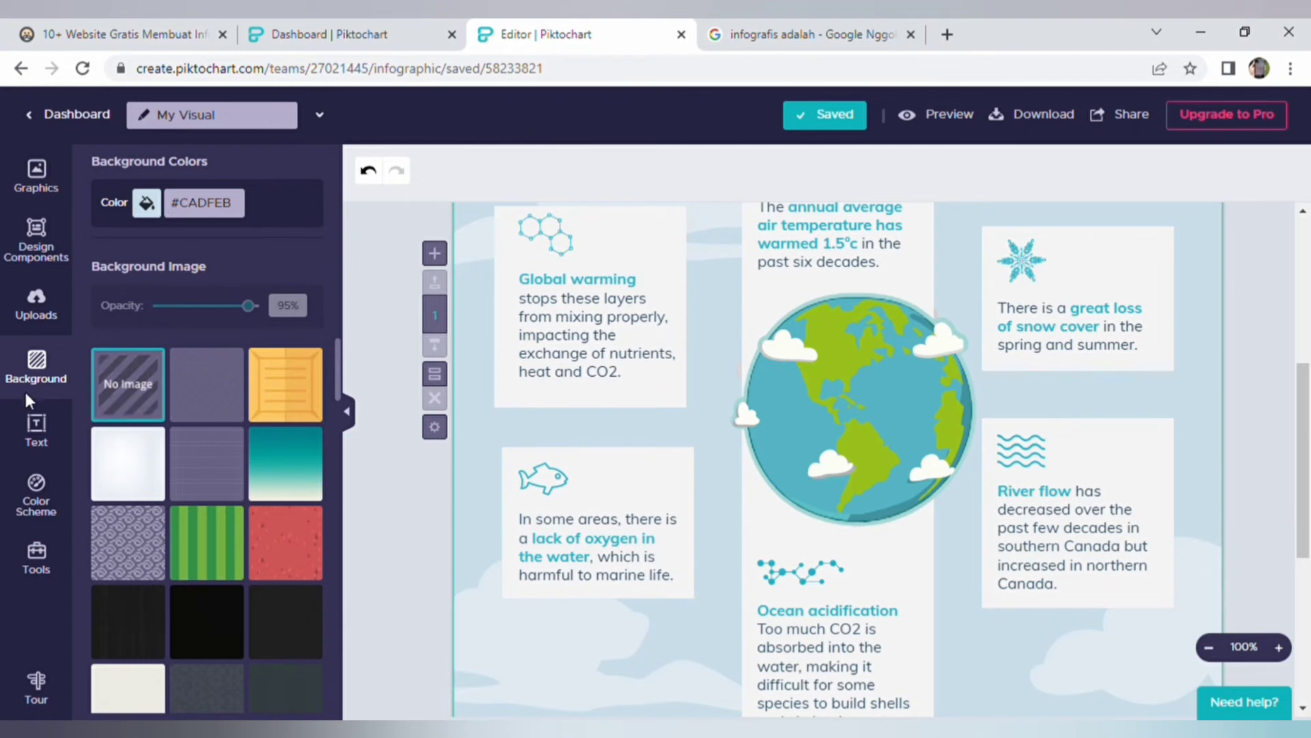
click(37, 442)
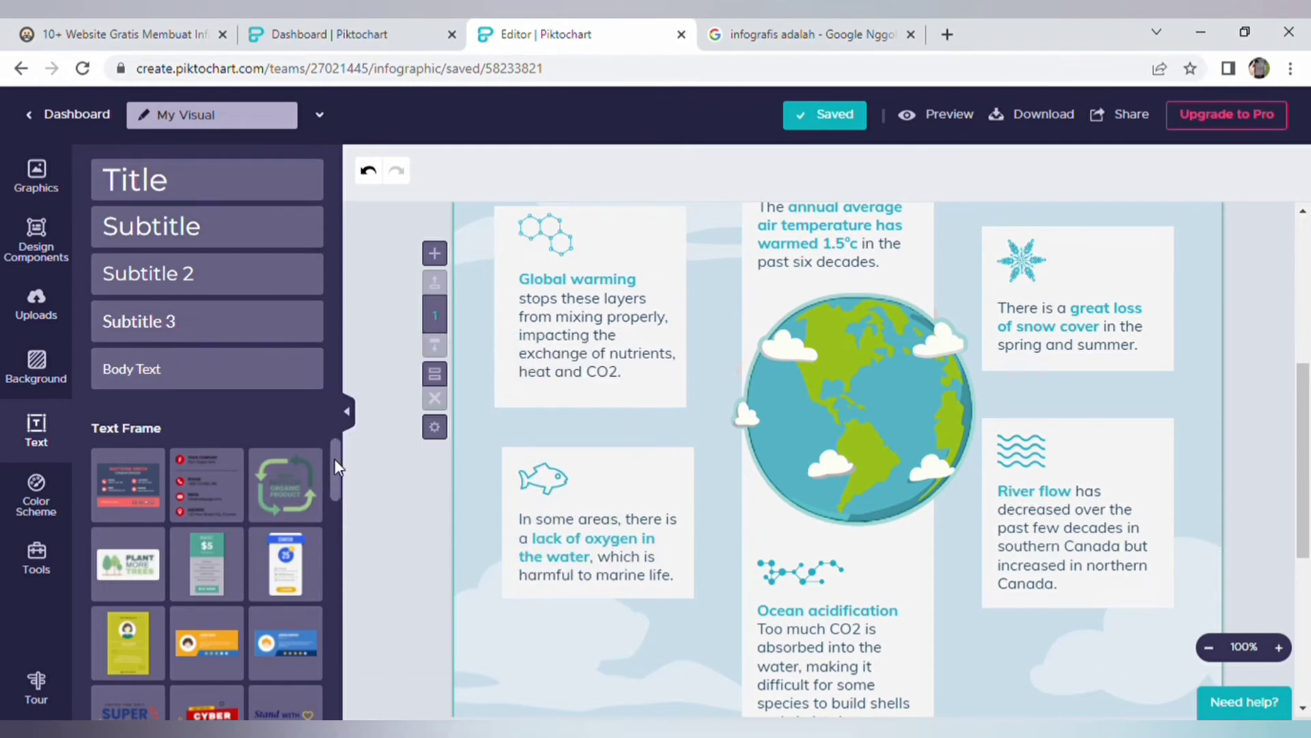
scroll(335, 467, down, 5)
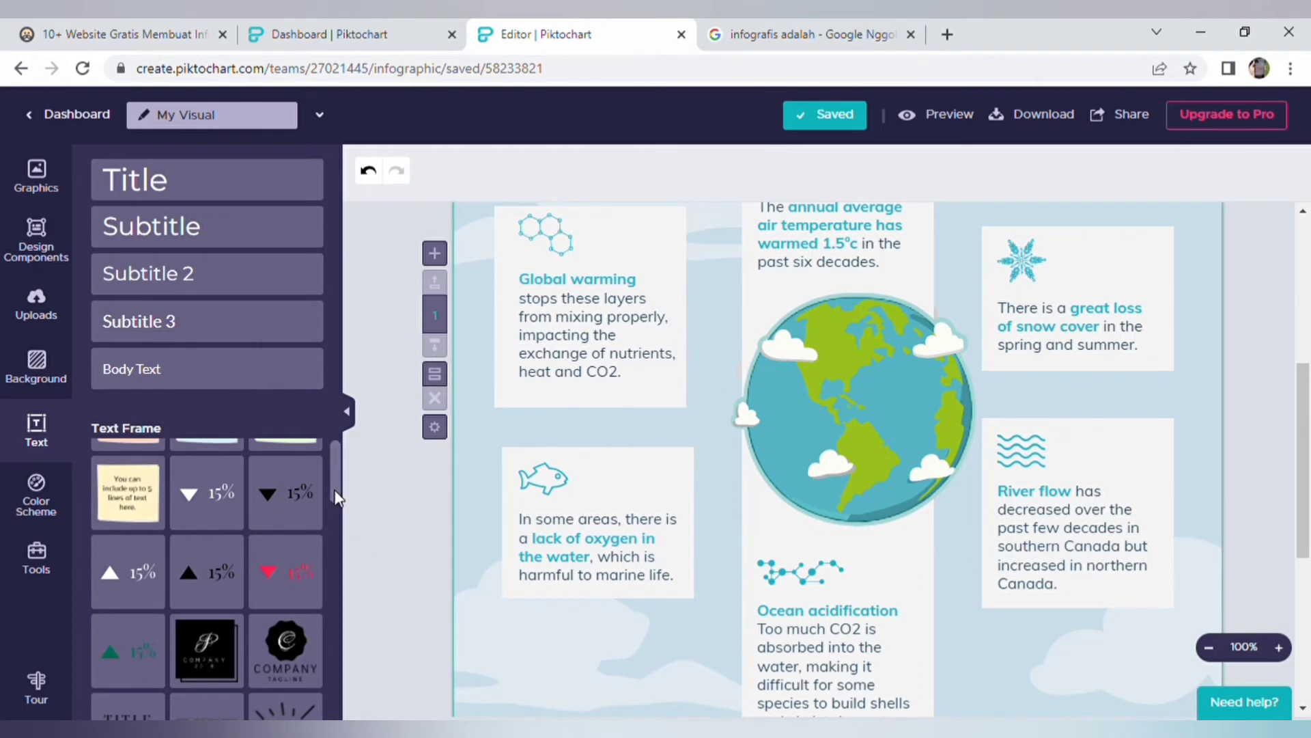
drag(334, 497, 342, 489)
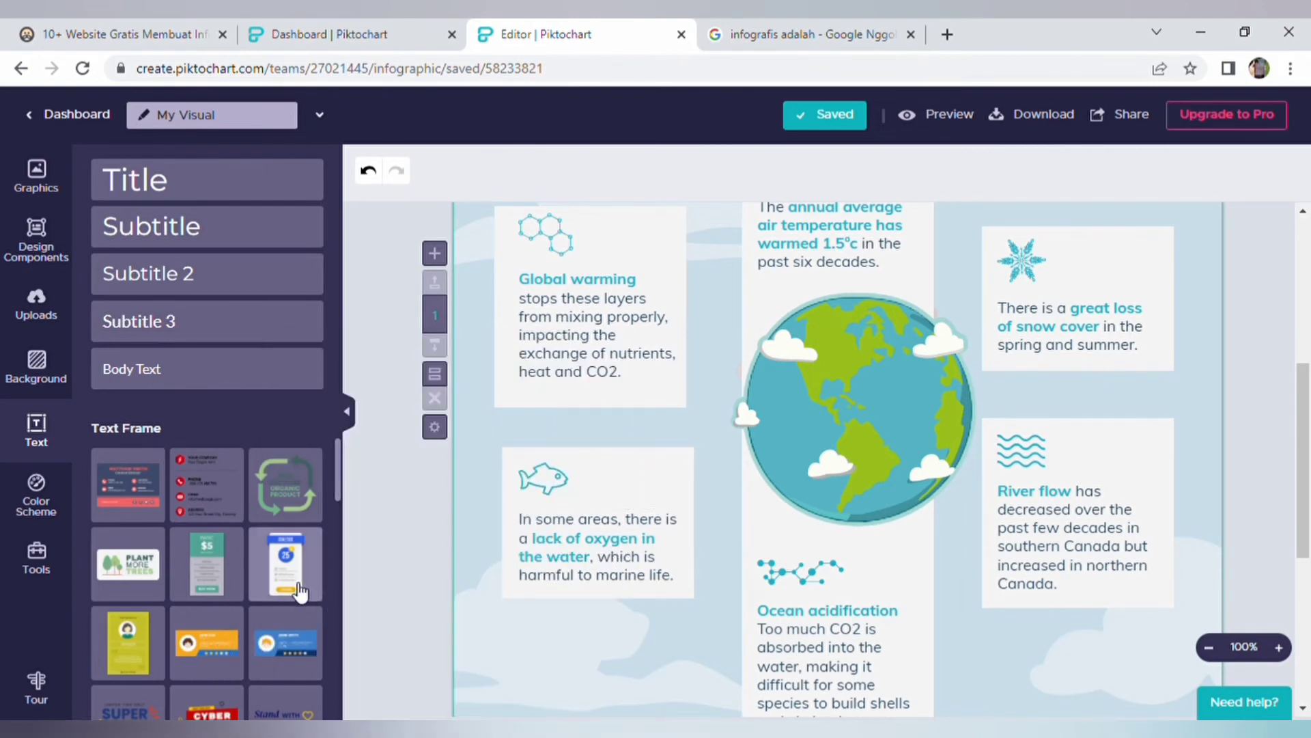
Change the 'In some areas…' oxygen text box font from Muli to NTR
click(608, 558)
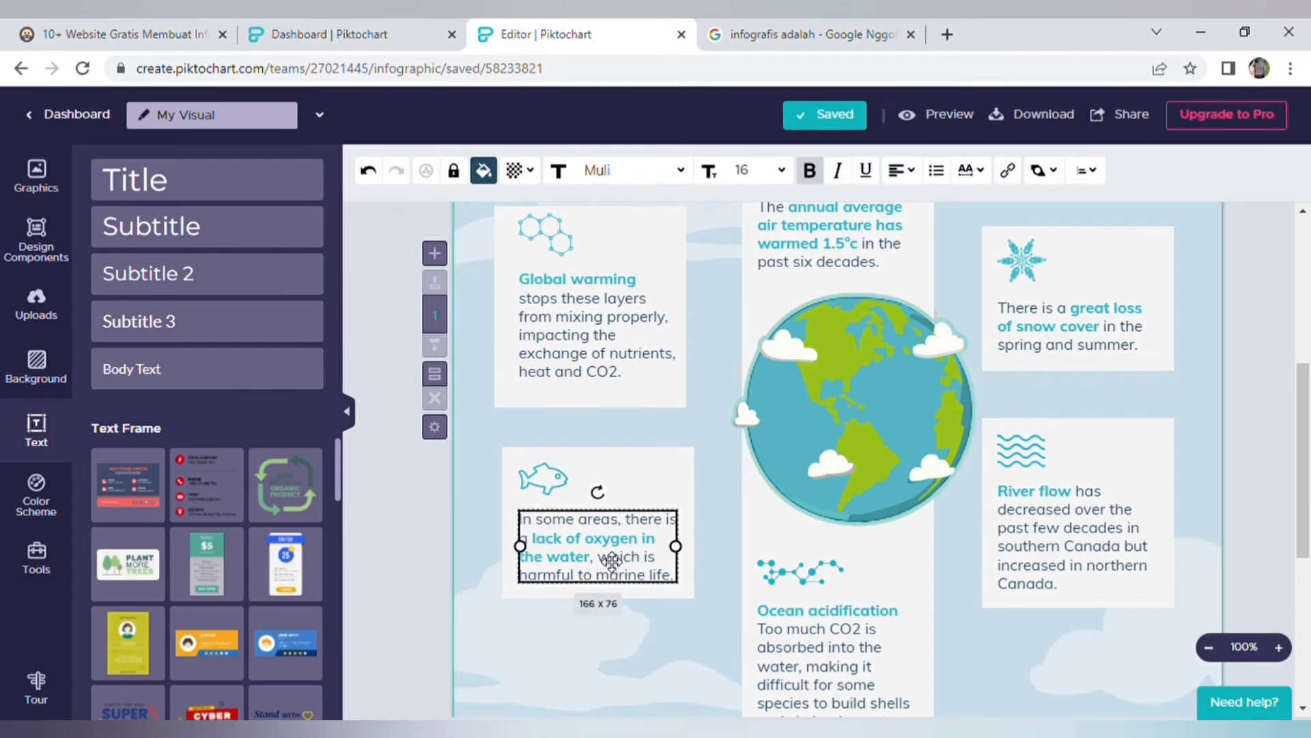
click(593, 557)
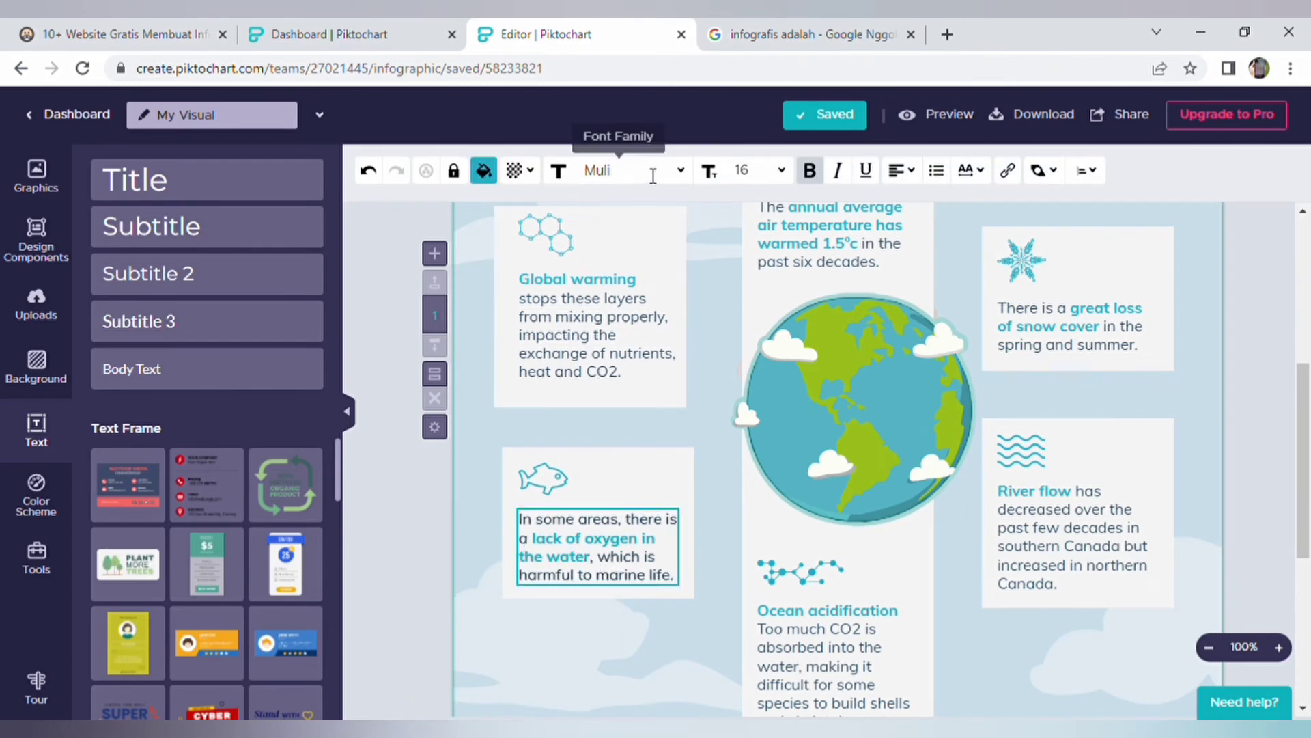
click(690, 177)
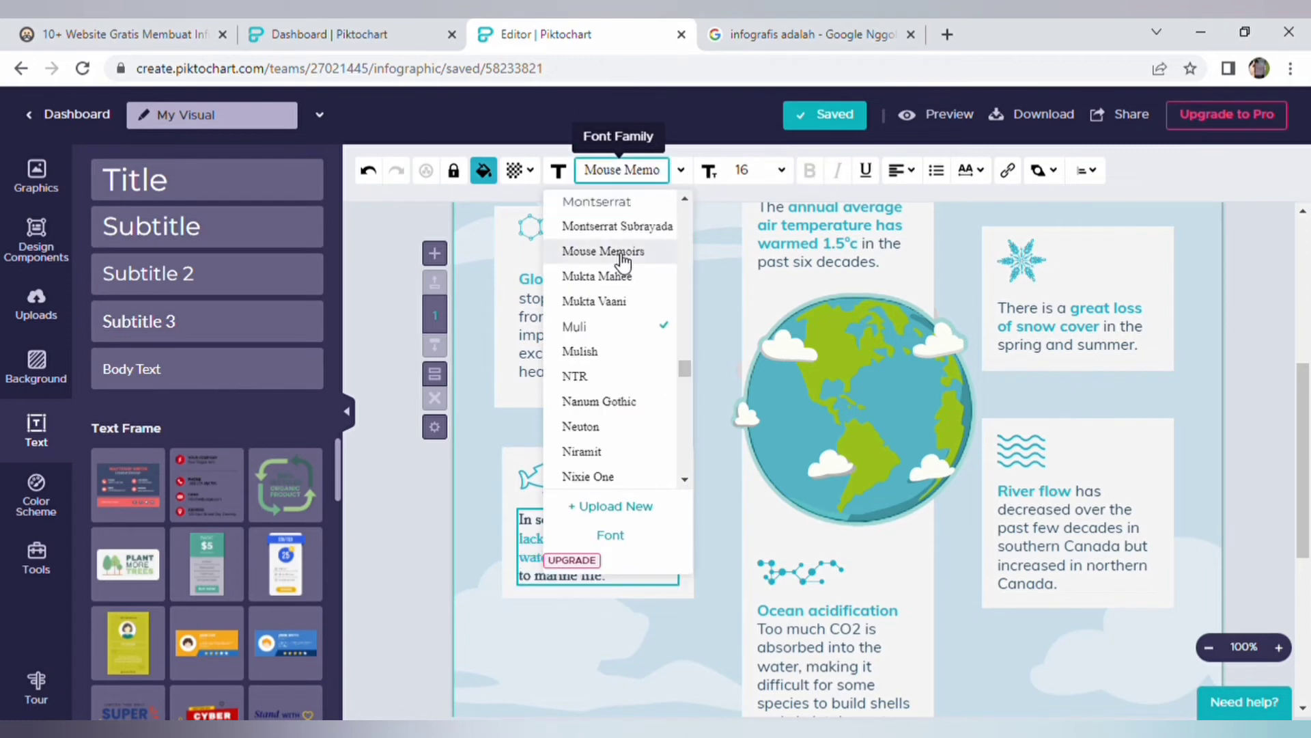
scroll(629, 366, up, 1)
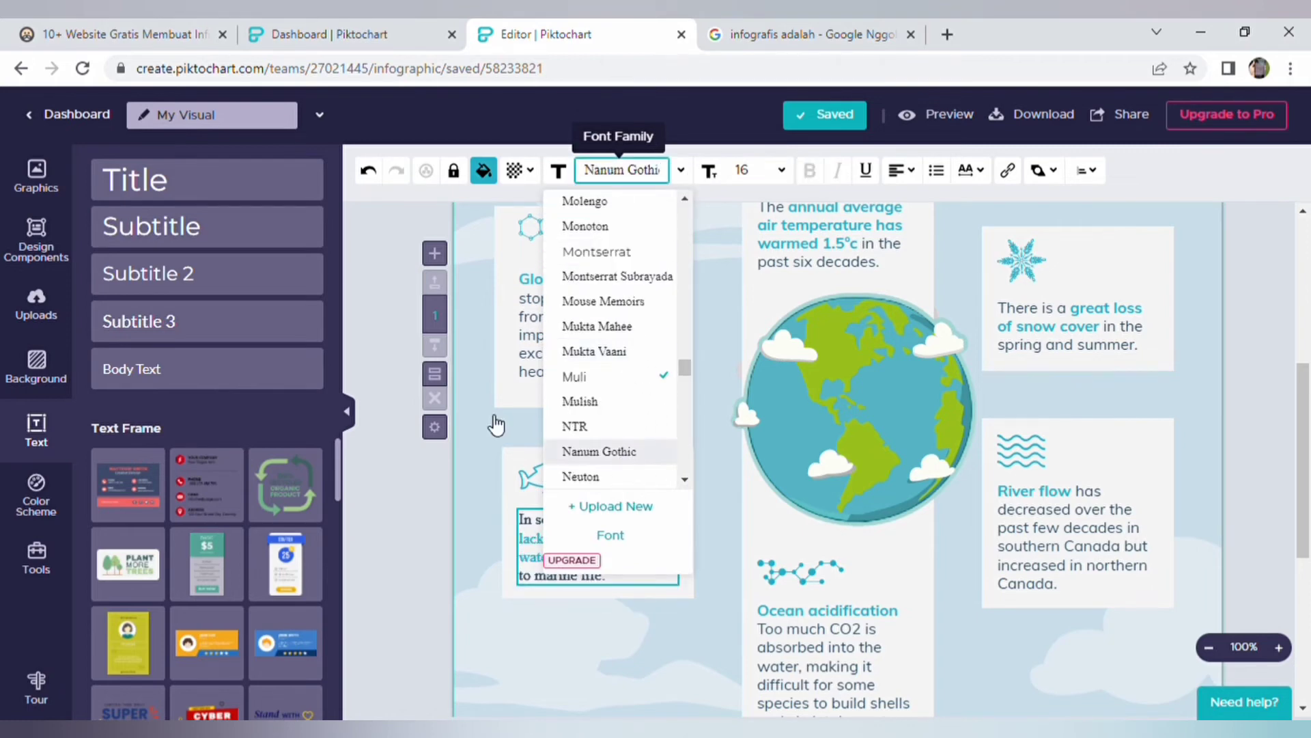
text(NTR)
click(437, 454)
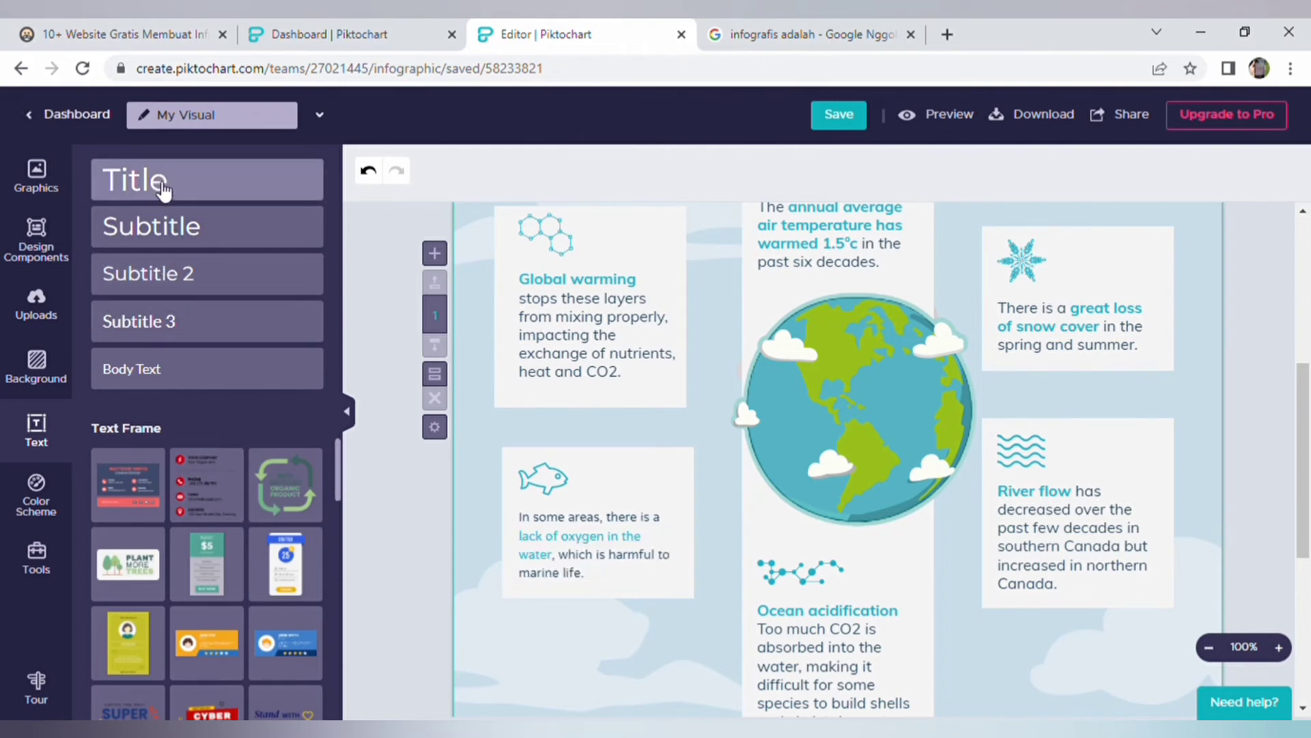
Insert an H1 'Double click to edit' title placeholder across the globe
click(162, 190)
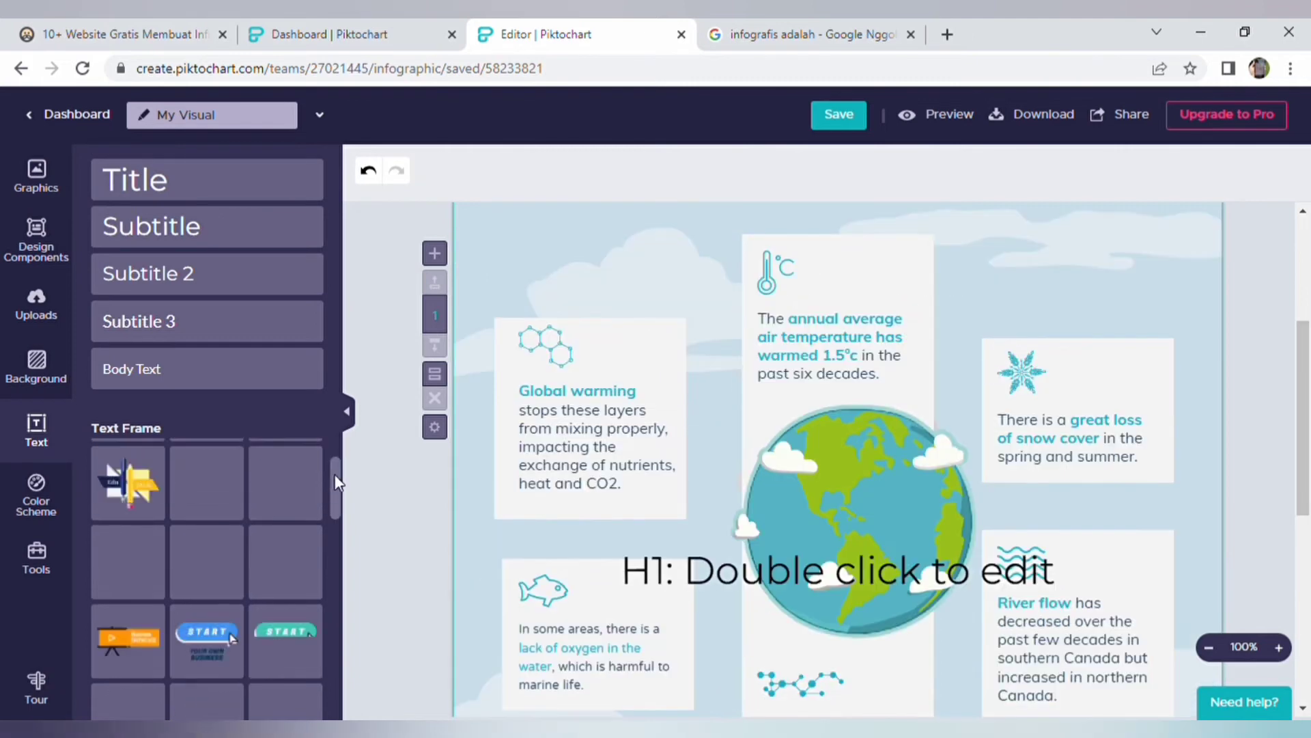
drag(335, 481, 335, 500)
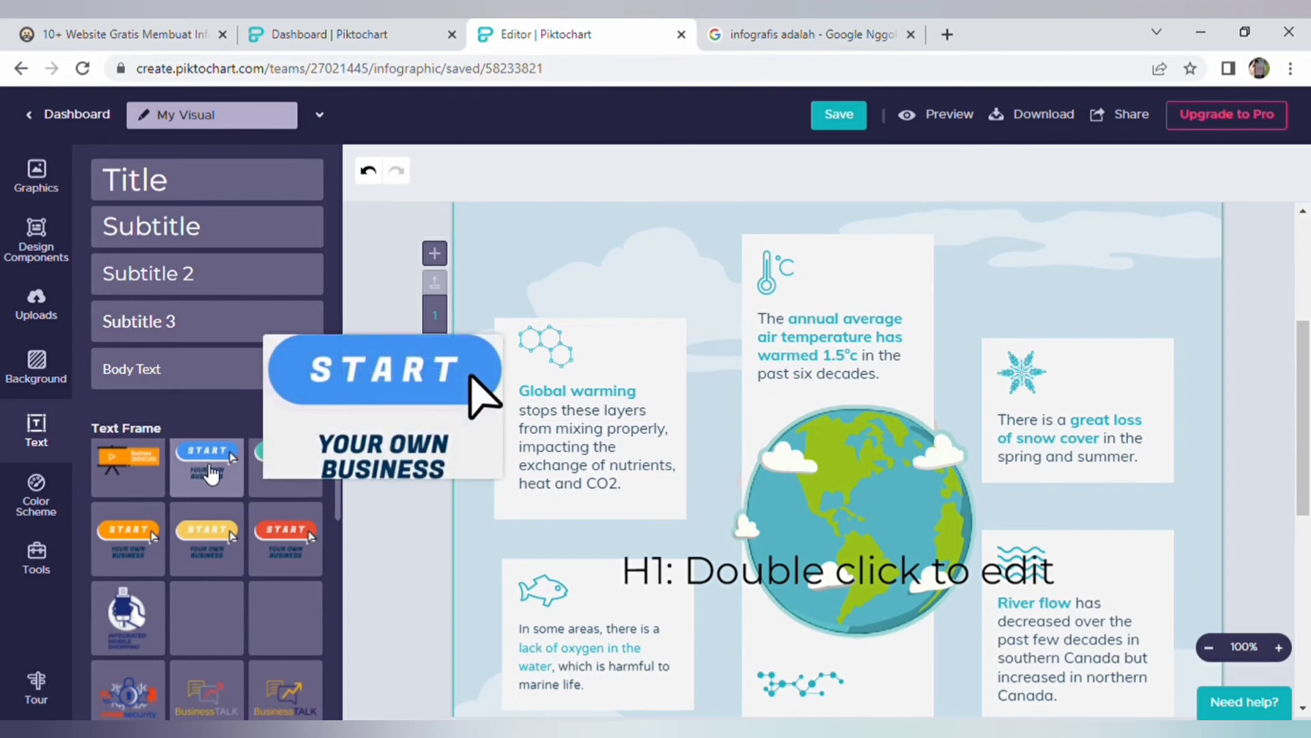
mouse_move(206, 460)
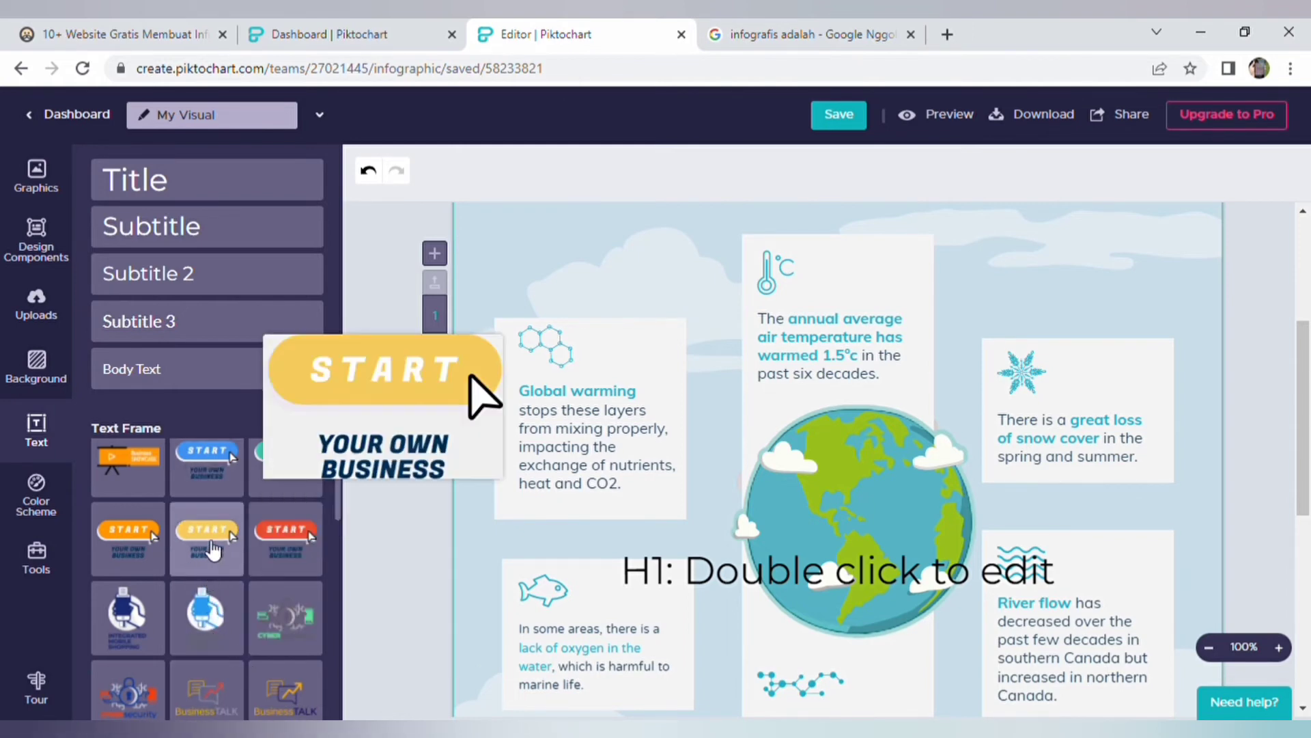
Add the yellow START YOUR OWN BUSINESS frame top-left, layered in front of Global warming
click(216, 554)
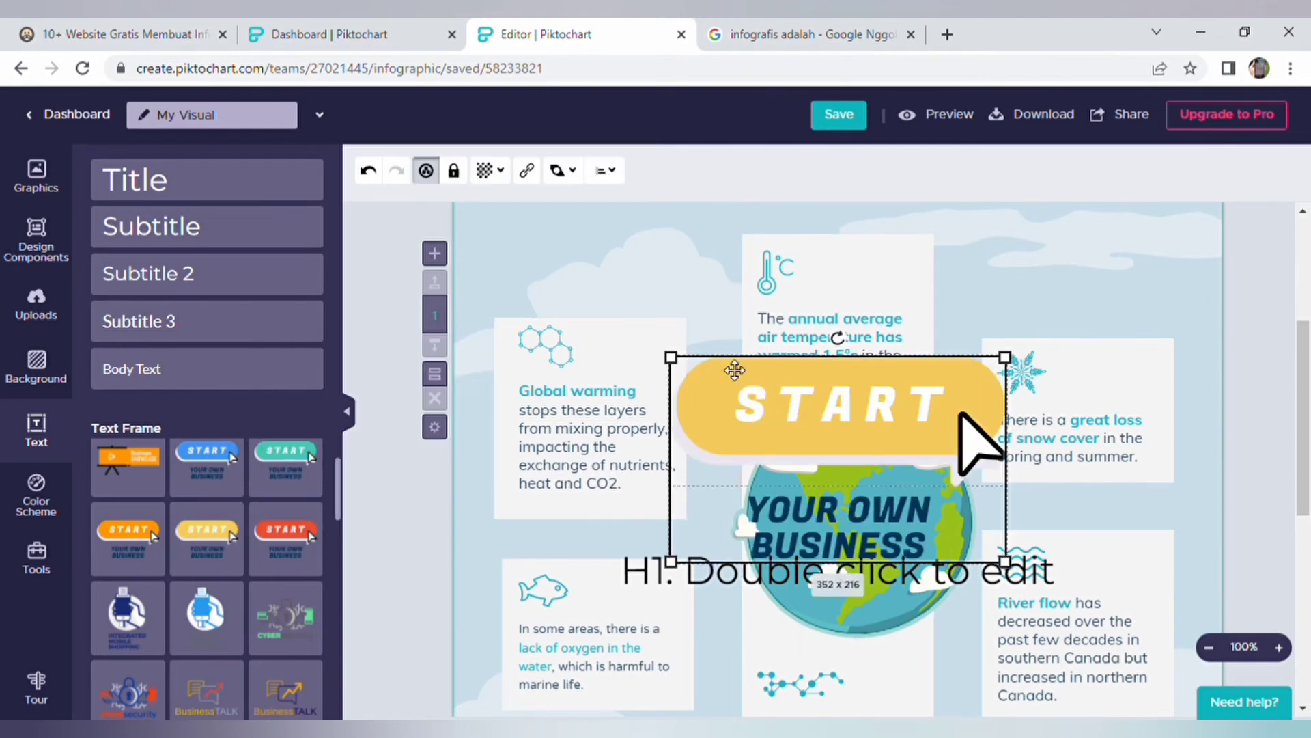
drag(733, 370, 519, 293)
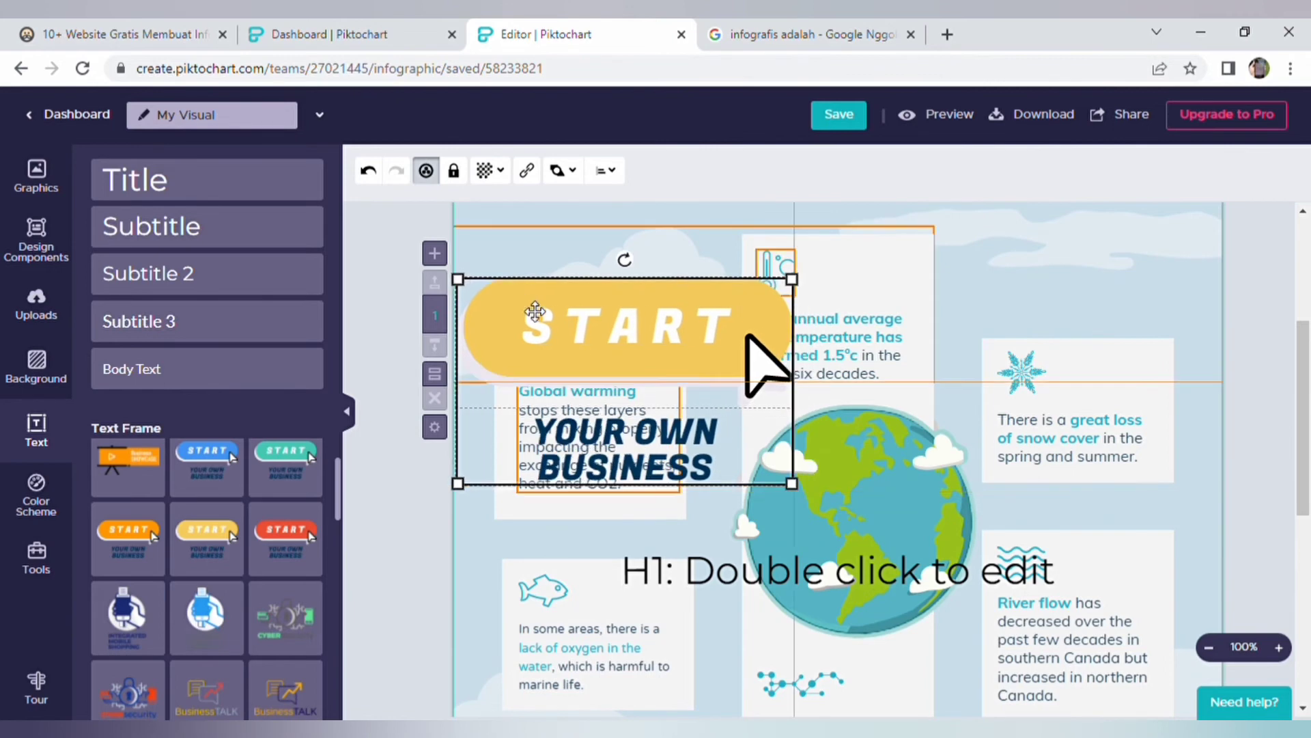
click(557, 171)
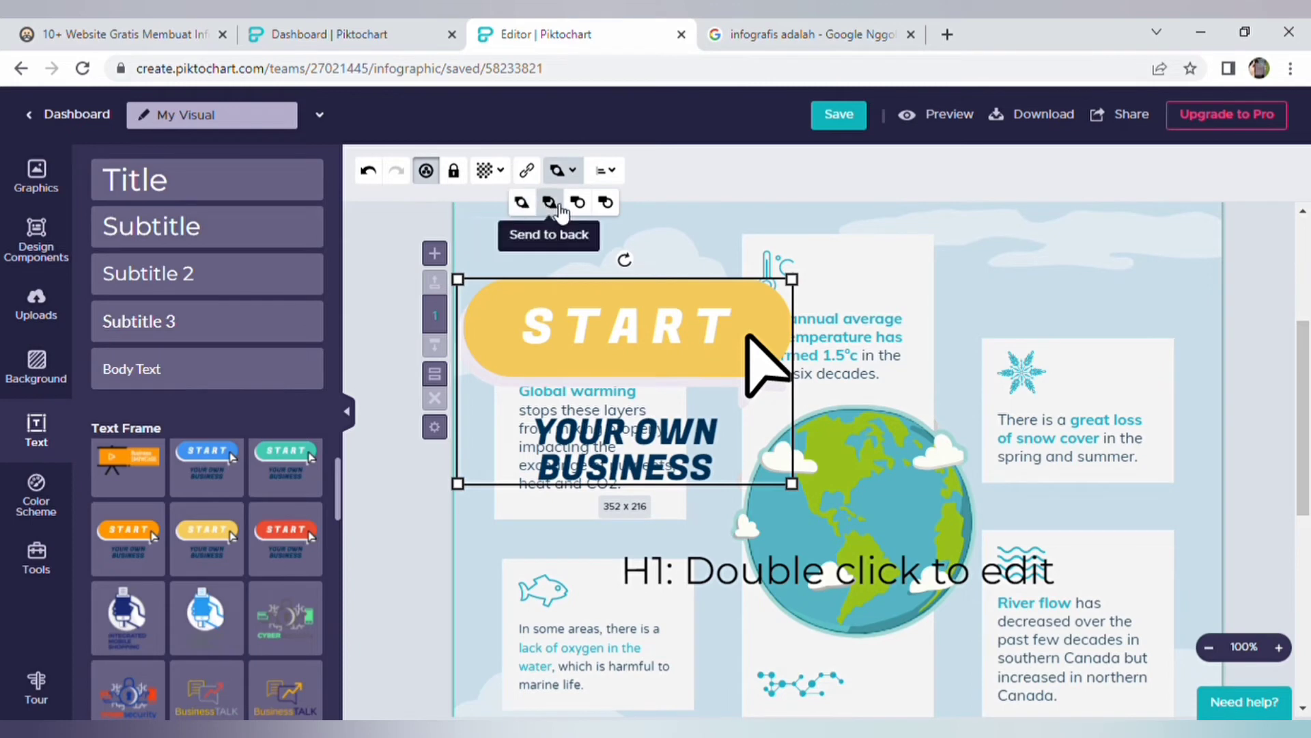
click(554, 203)
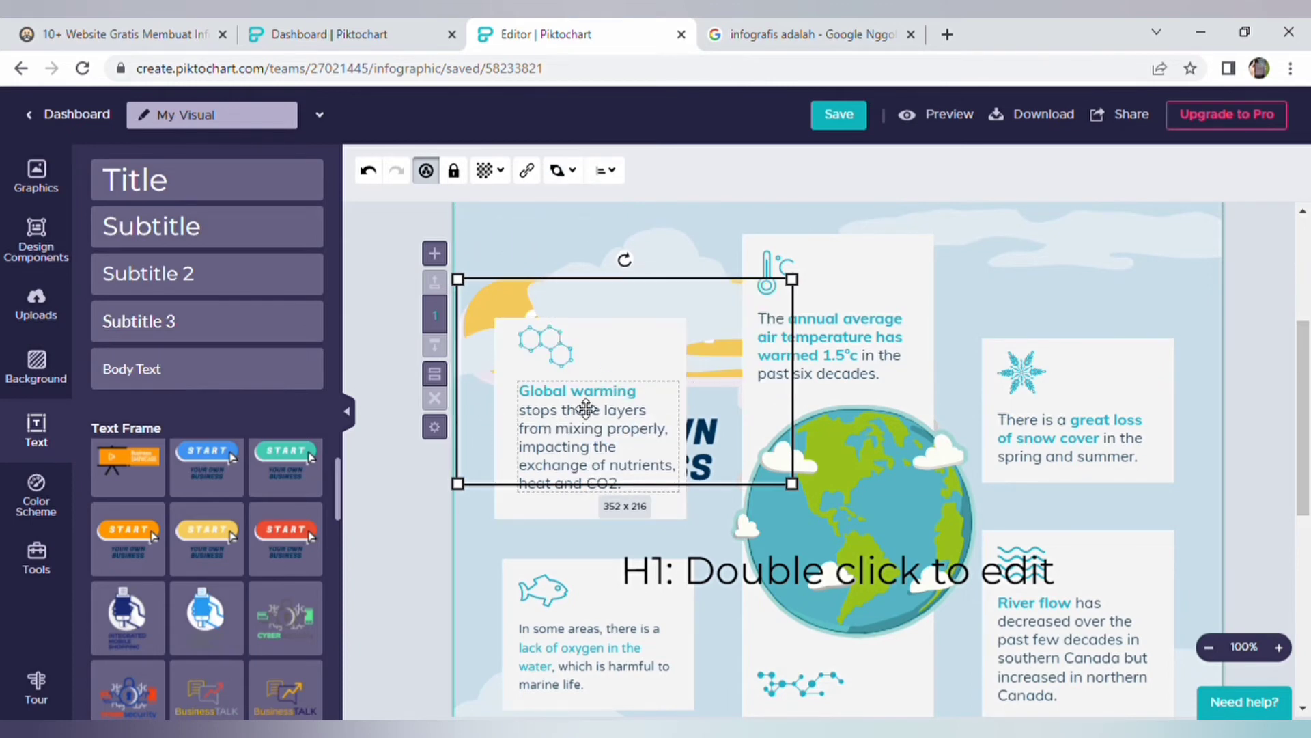
click(557, 171)
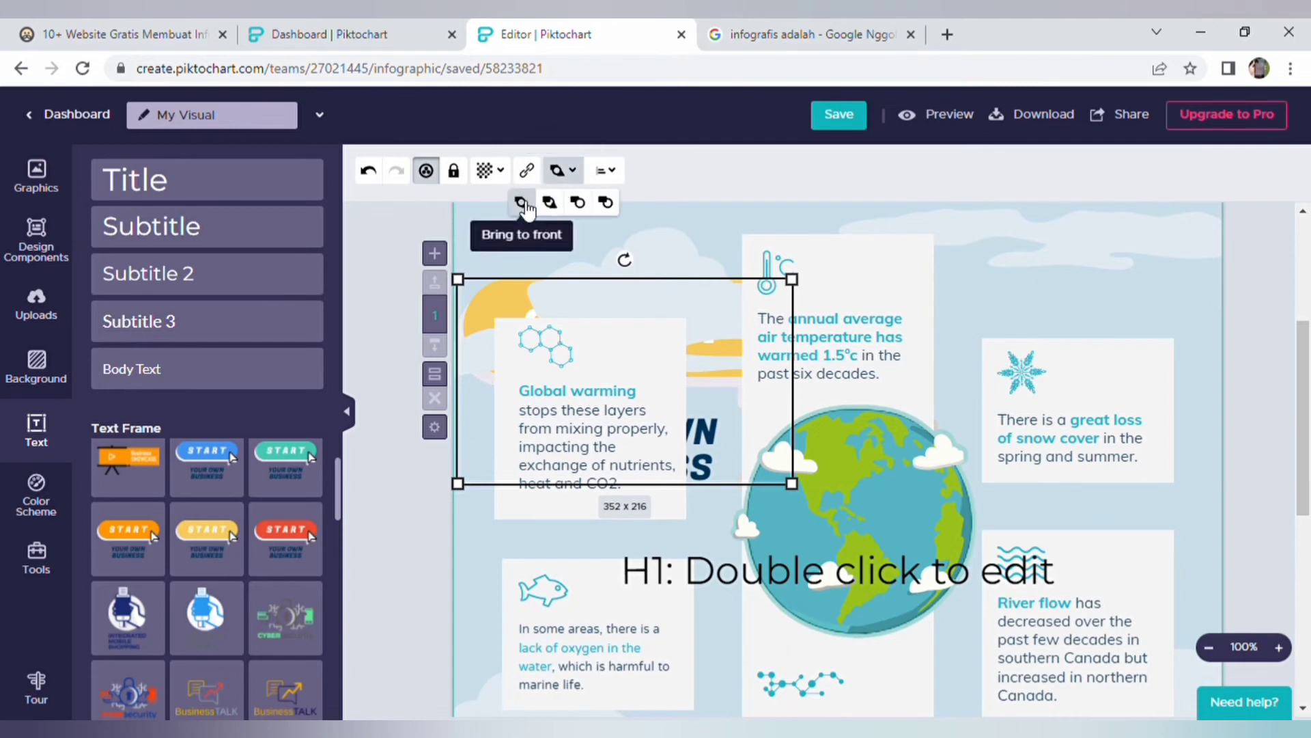
click(523, 203)
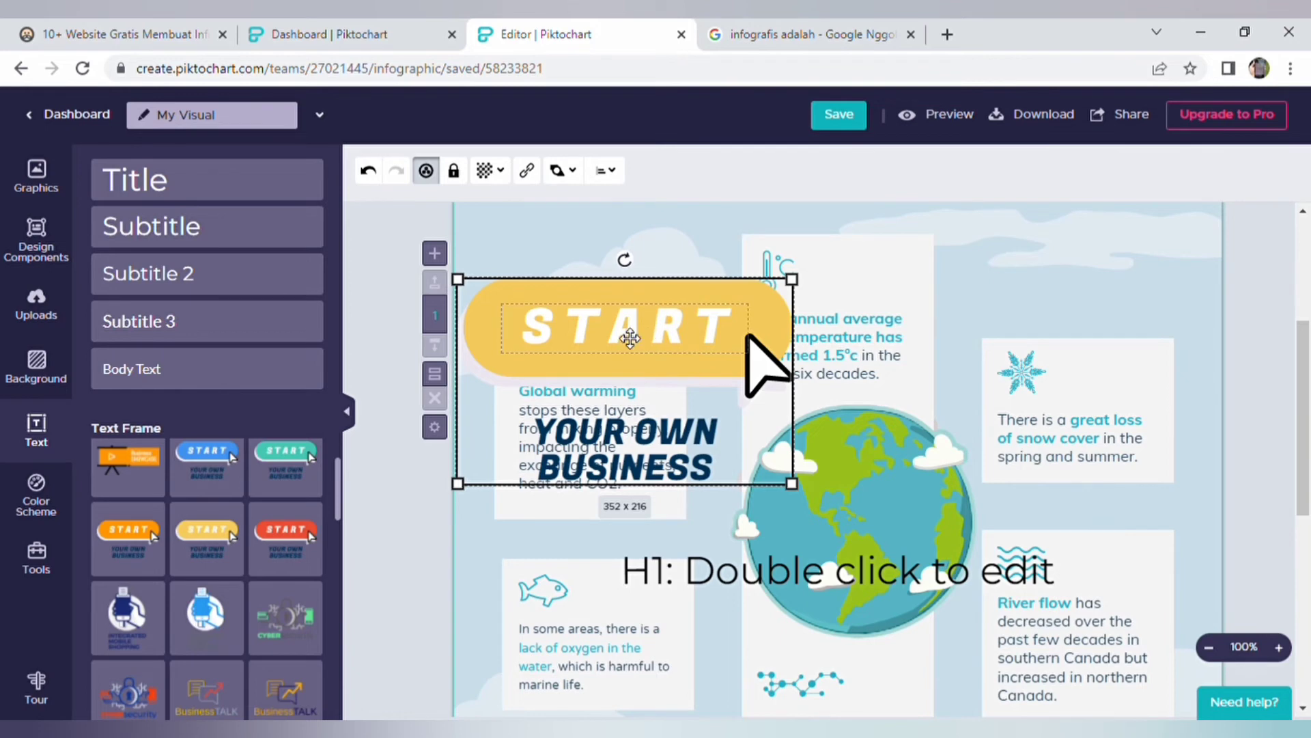
Replace the word START in the yellow frame with 'mulai'
click(630, 338)
click(636, 339)
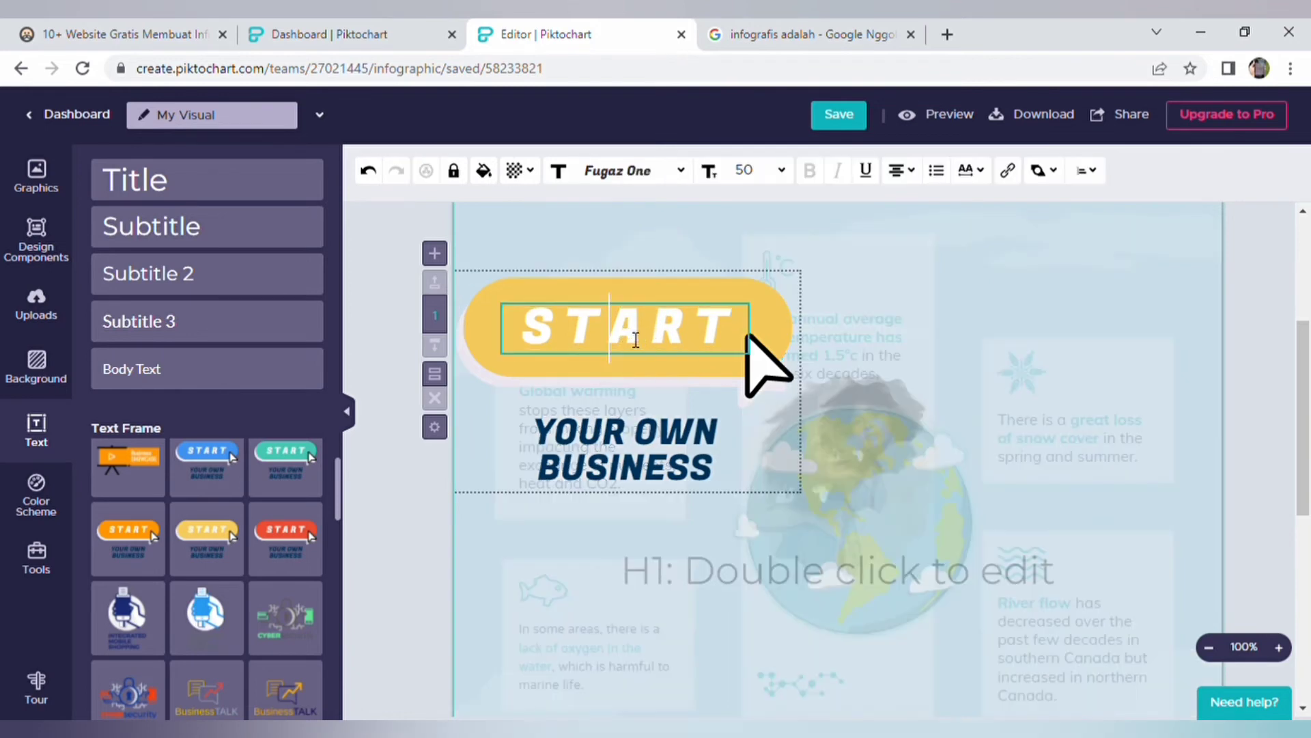
double_click(636, 340)
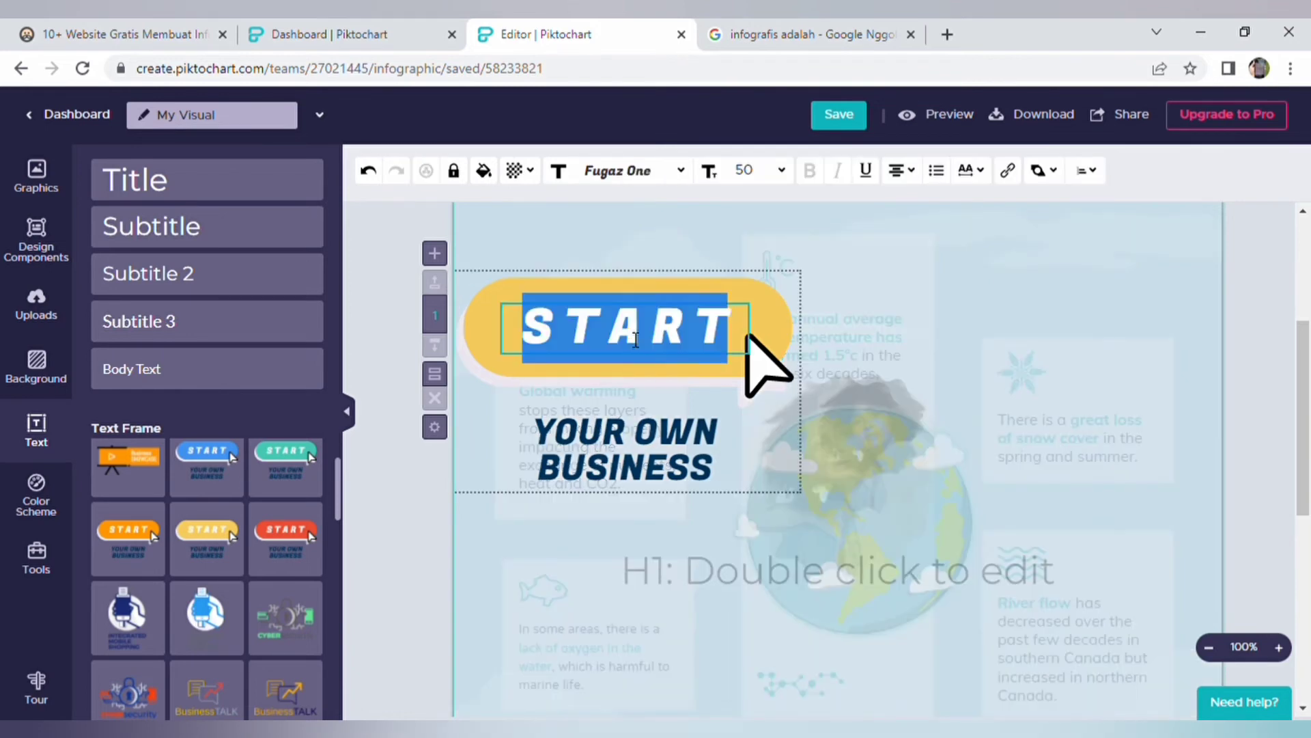
text(mula)
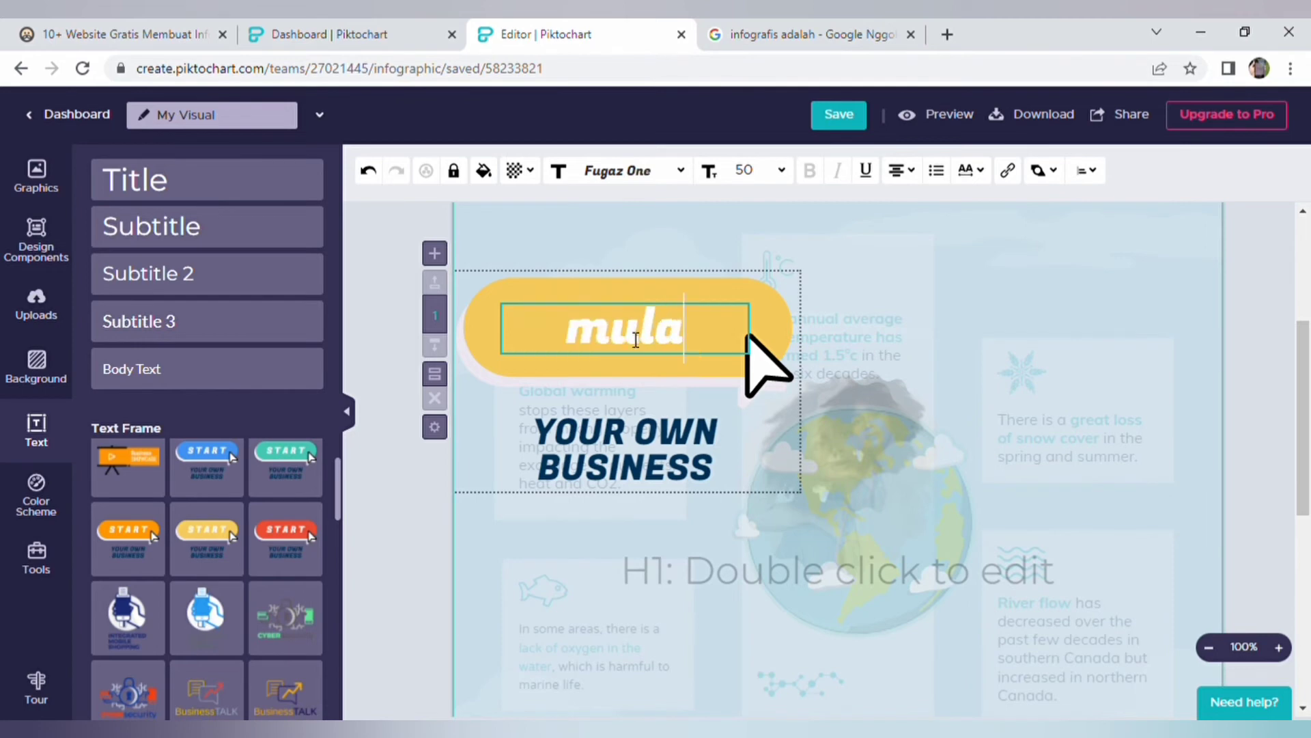
text(i)
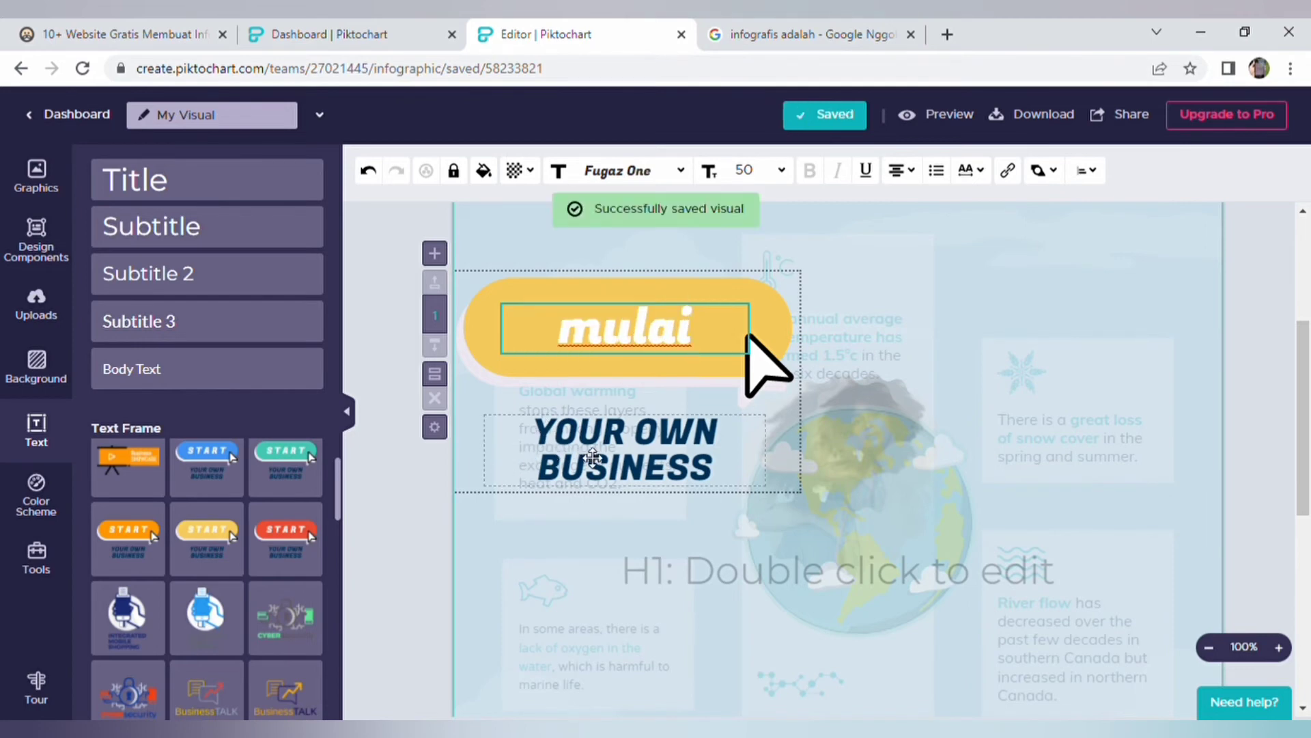
click(591, 460)
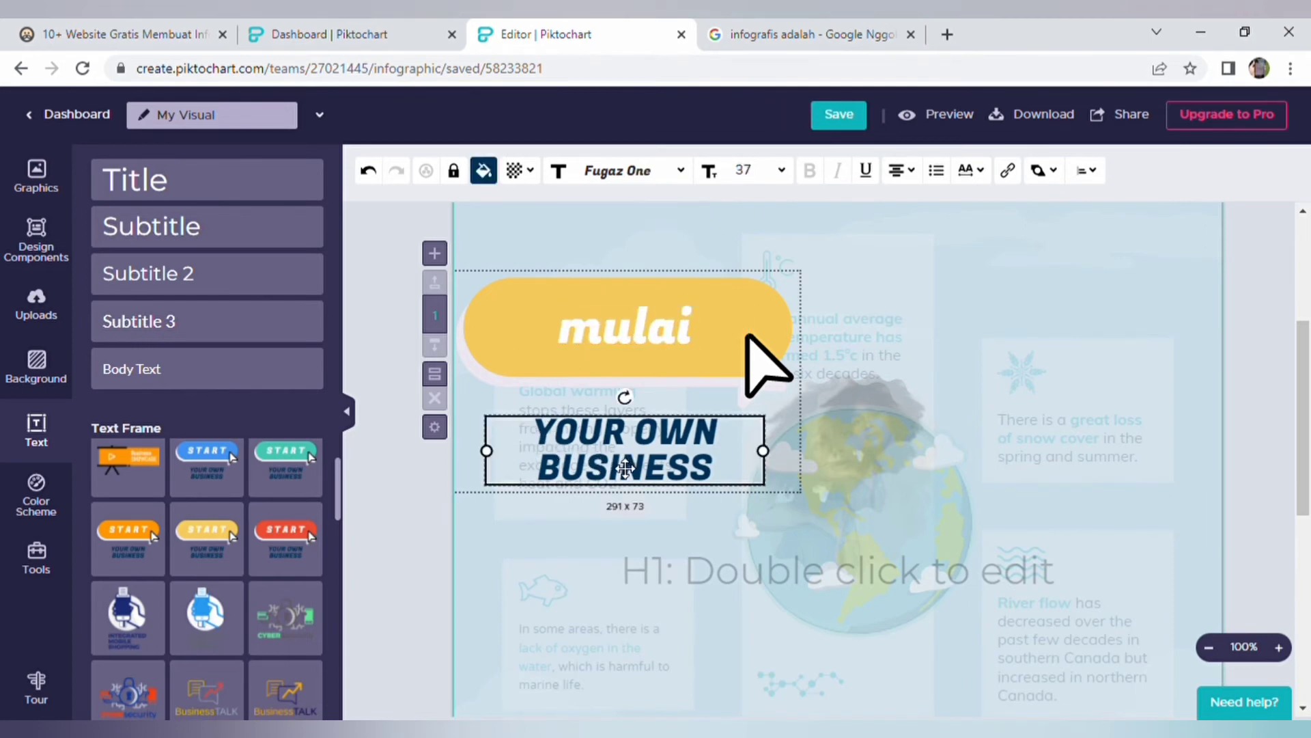
click(644, 348)
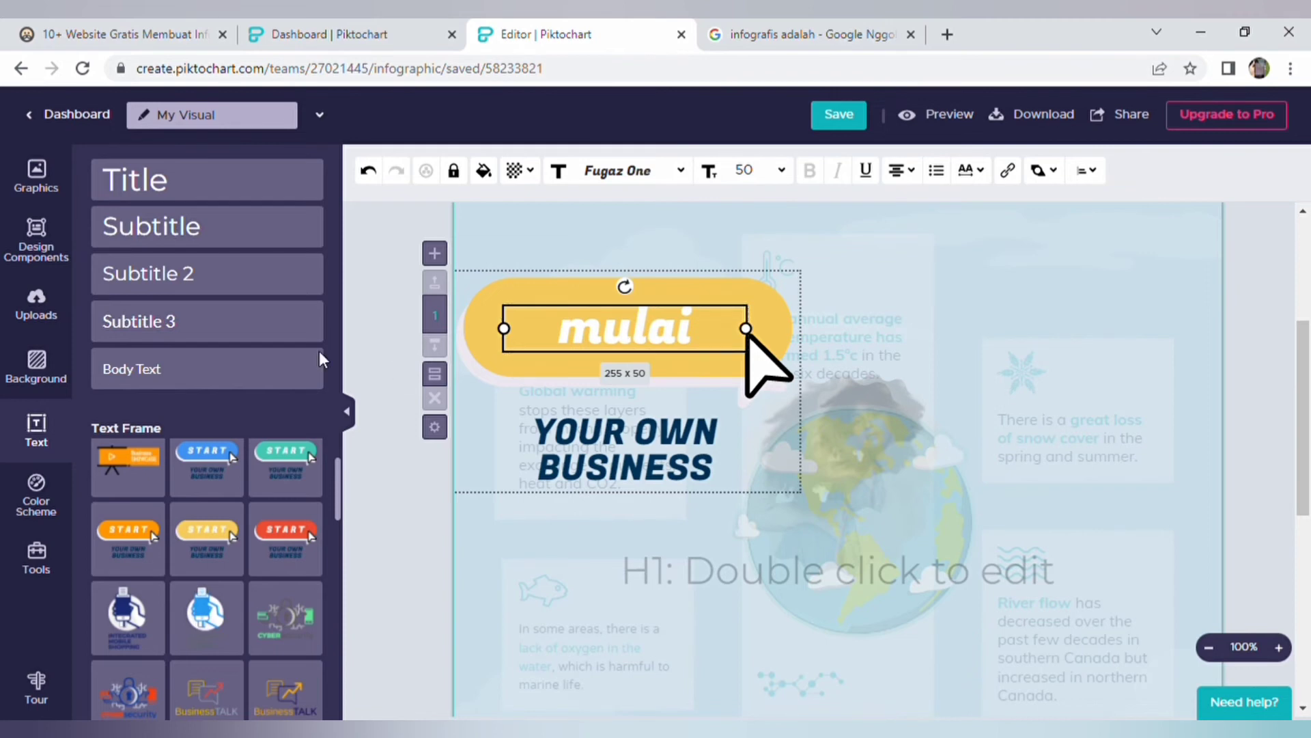
Check the empty Color Scheme list, then show the Tools library for charts, maps, videos and tables
click(40, 513)
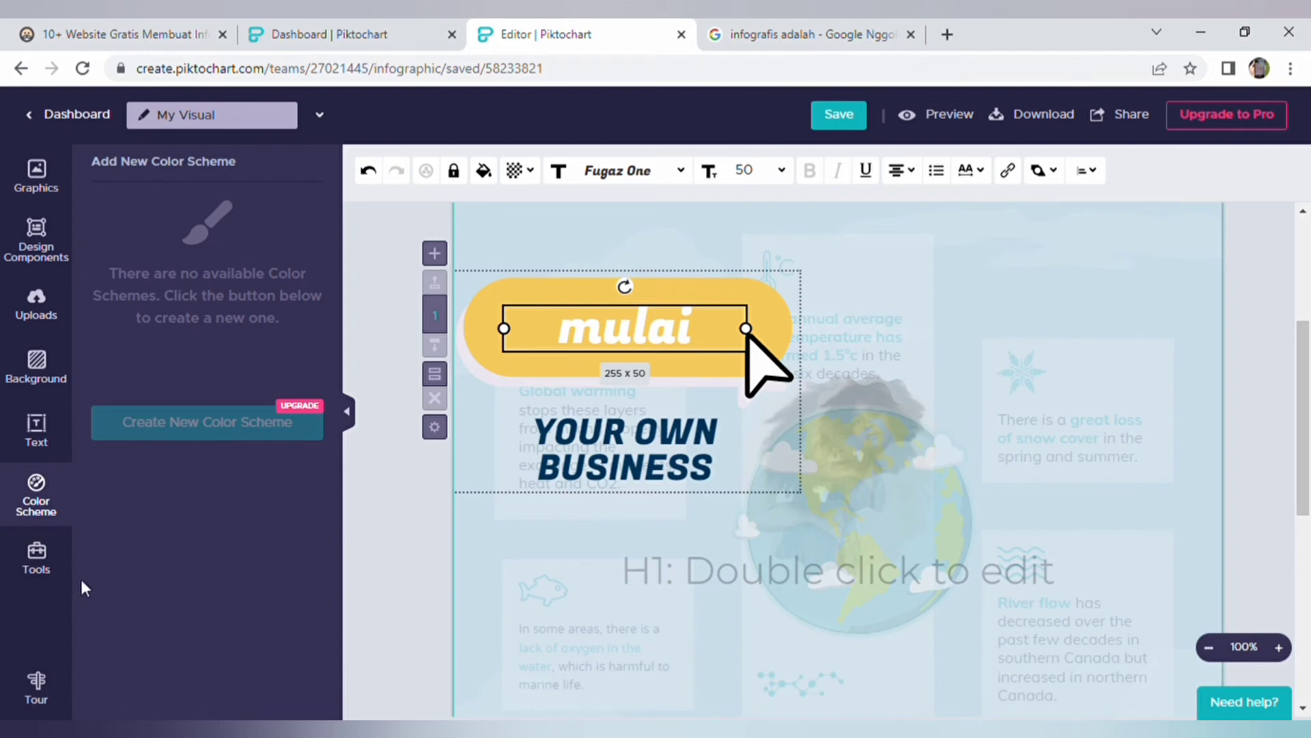
click(36, 568)
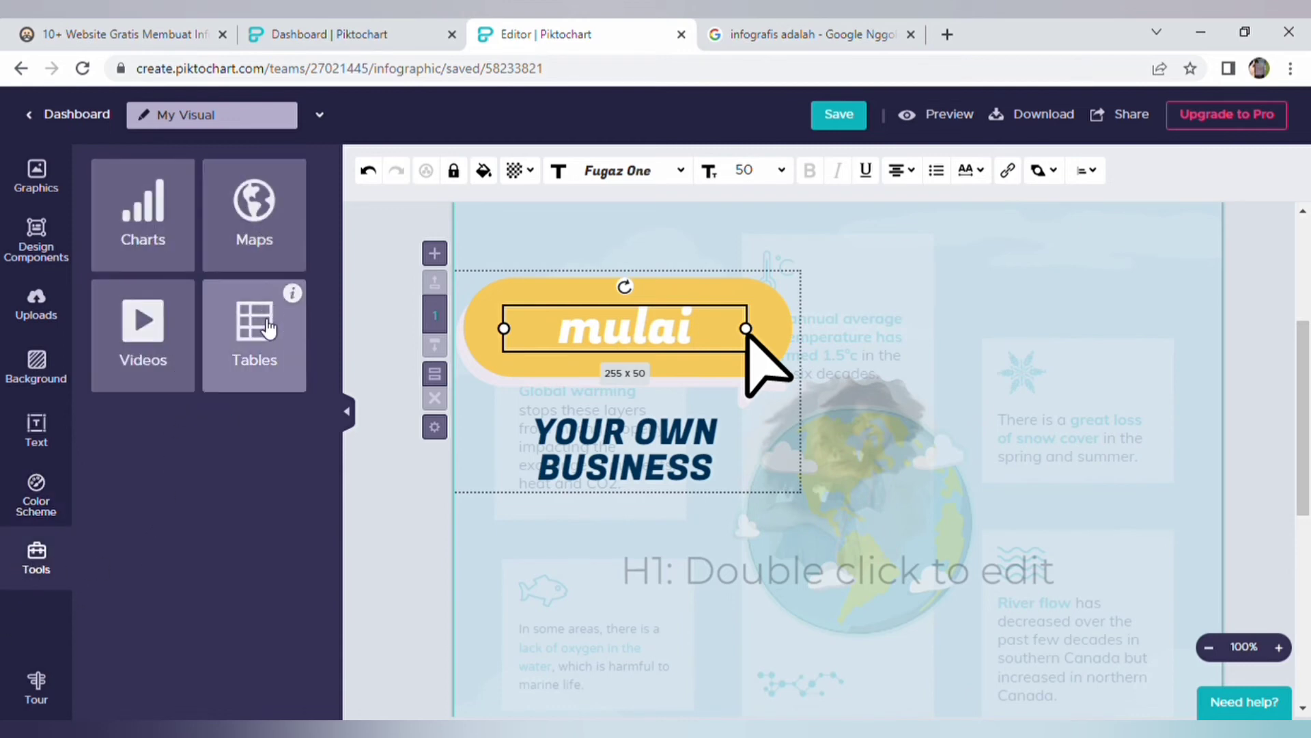
Preview bar, triangle, horizontal bar, area, scatter and pie chart types, then cancel without inserting
click(151, 244)
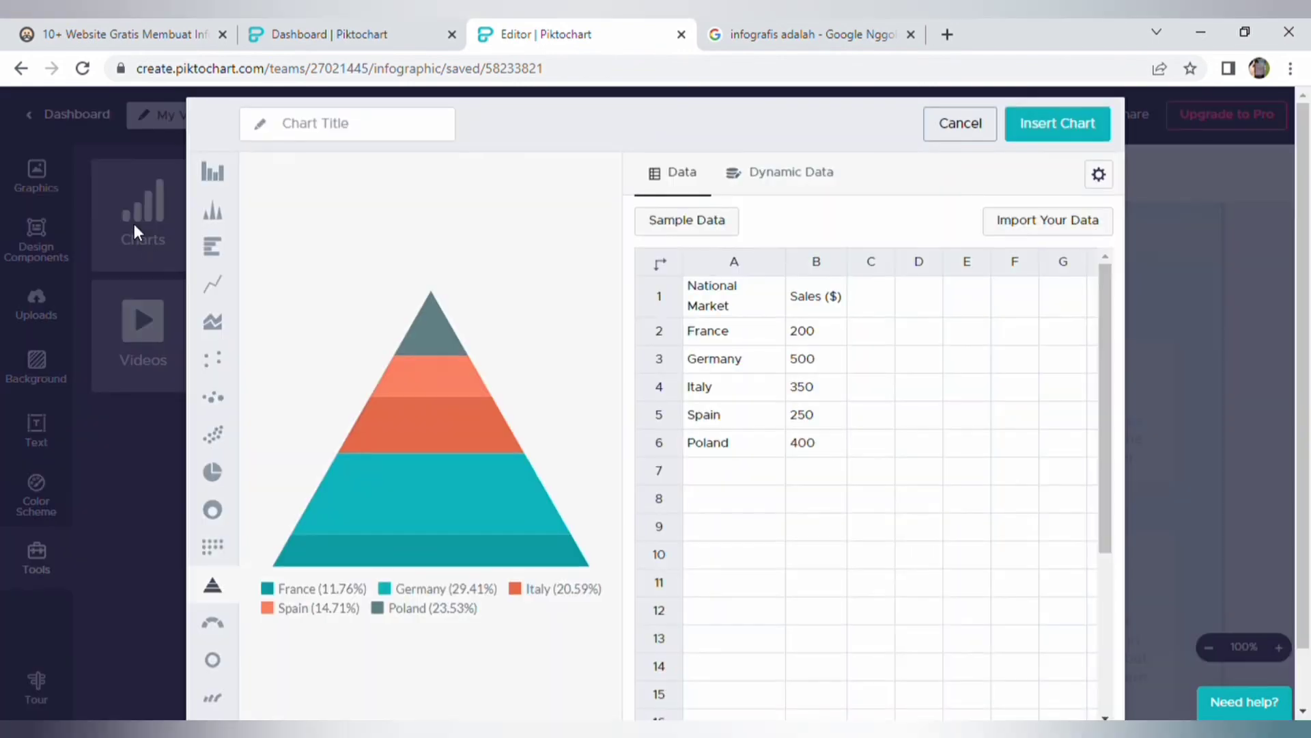
click(218, 181)
click(215, 211)
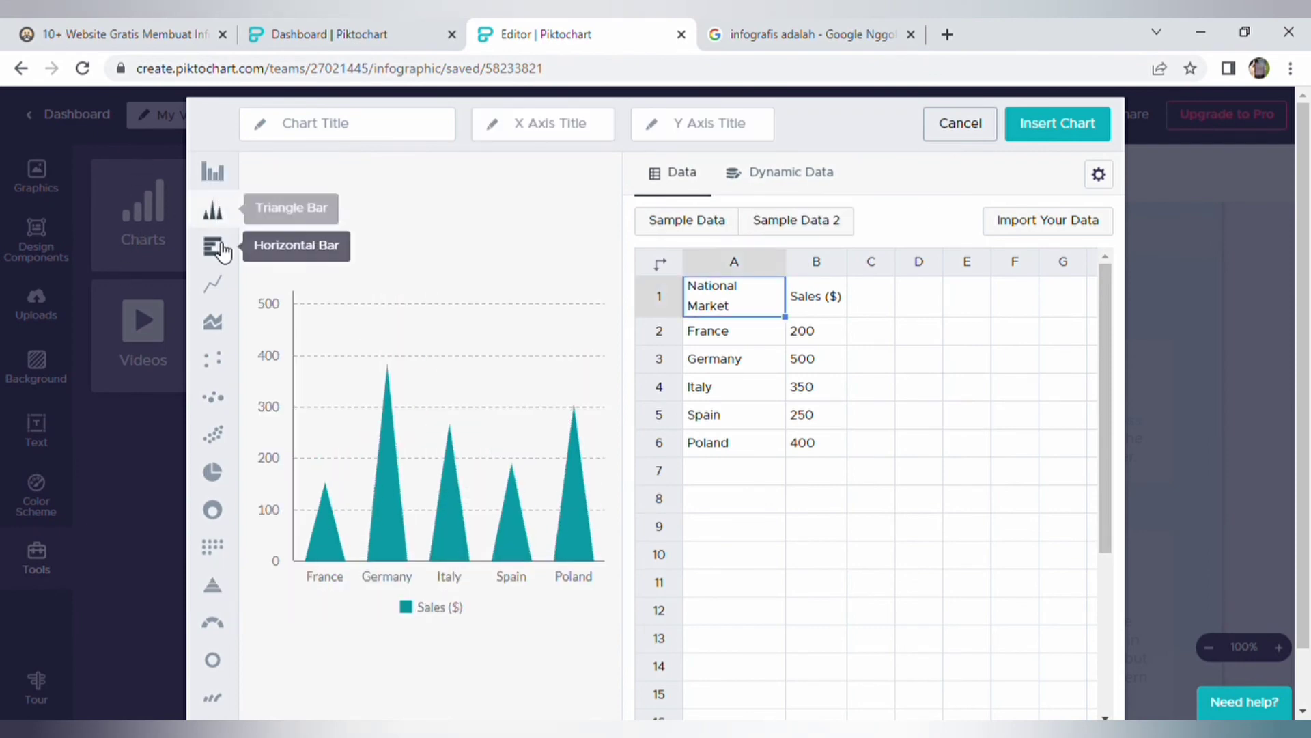
click(222, 259)
click(219, 322)
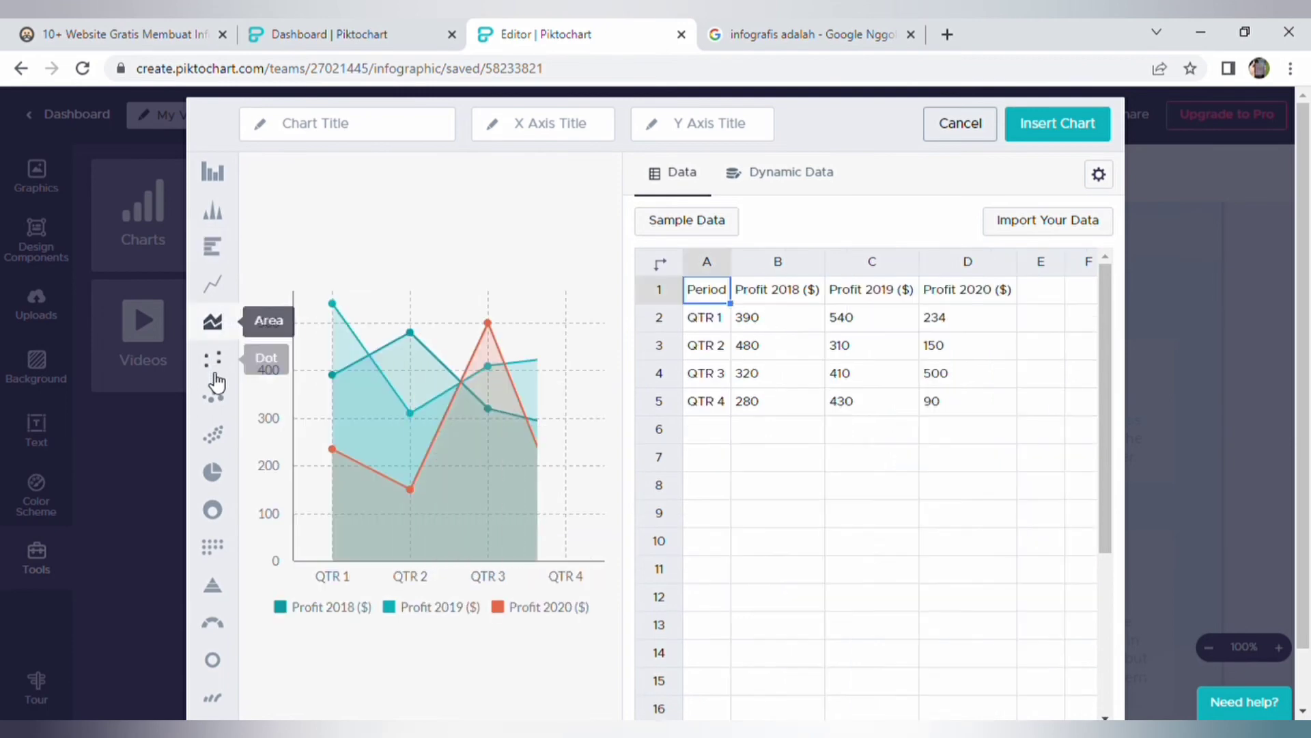
click(216, 433)
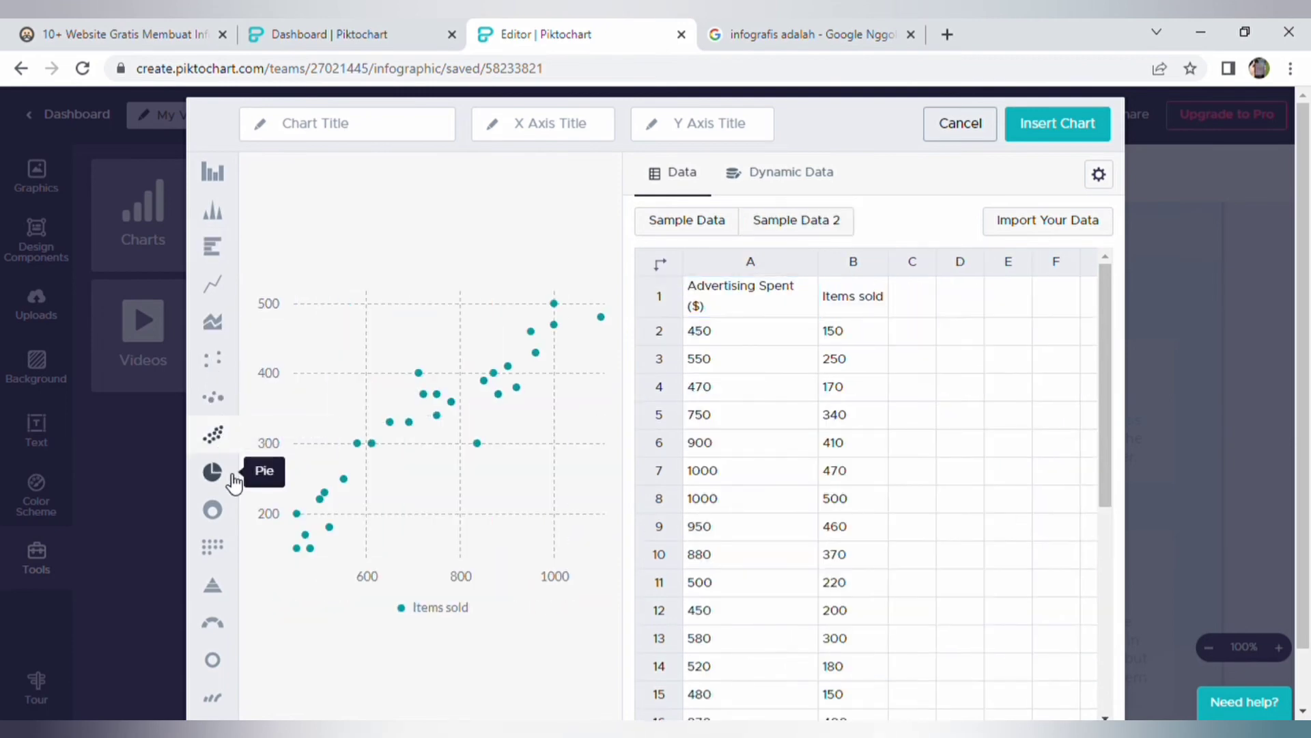
click(232, 478)
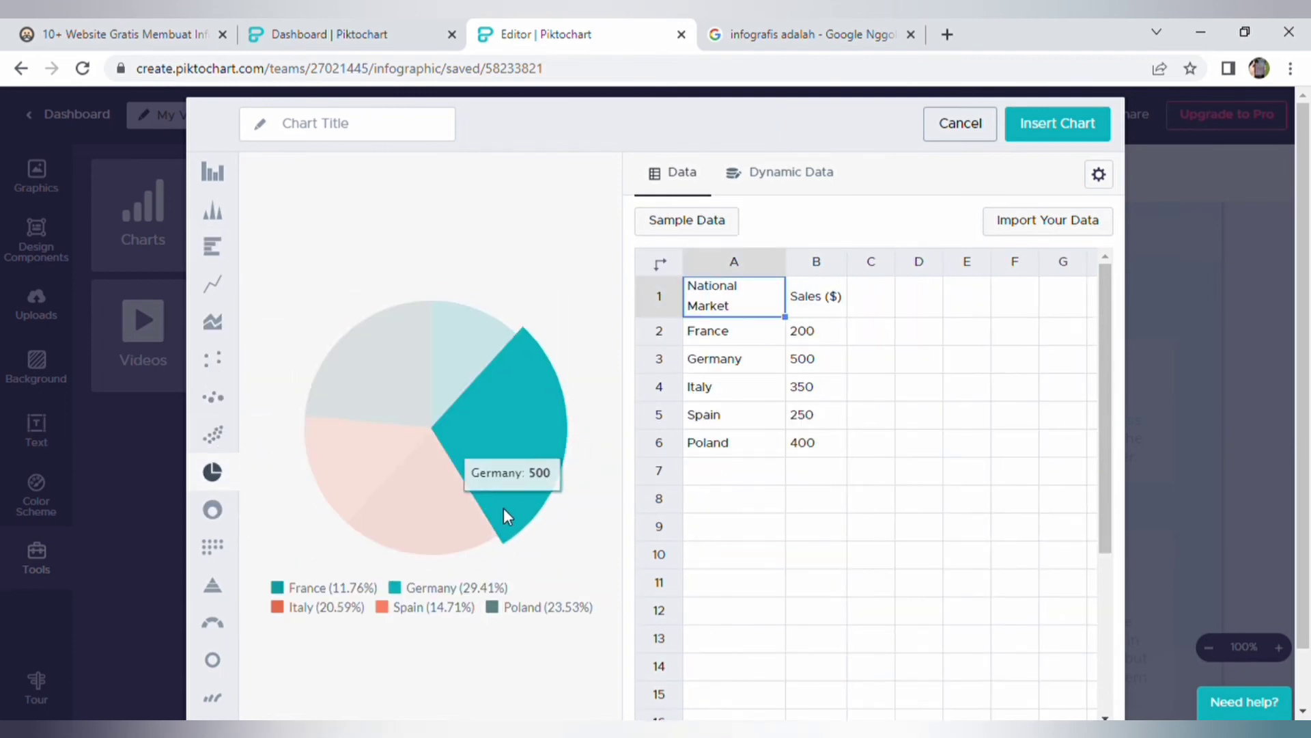
click(953, 129)
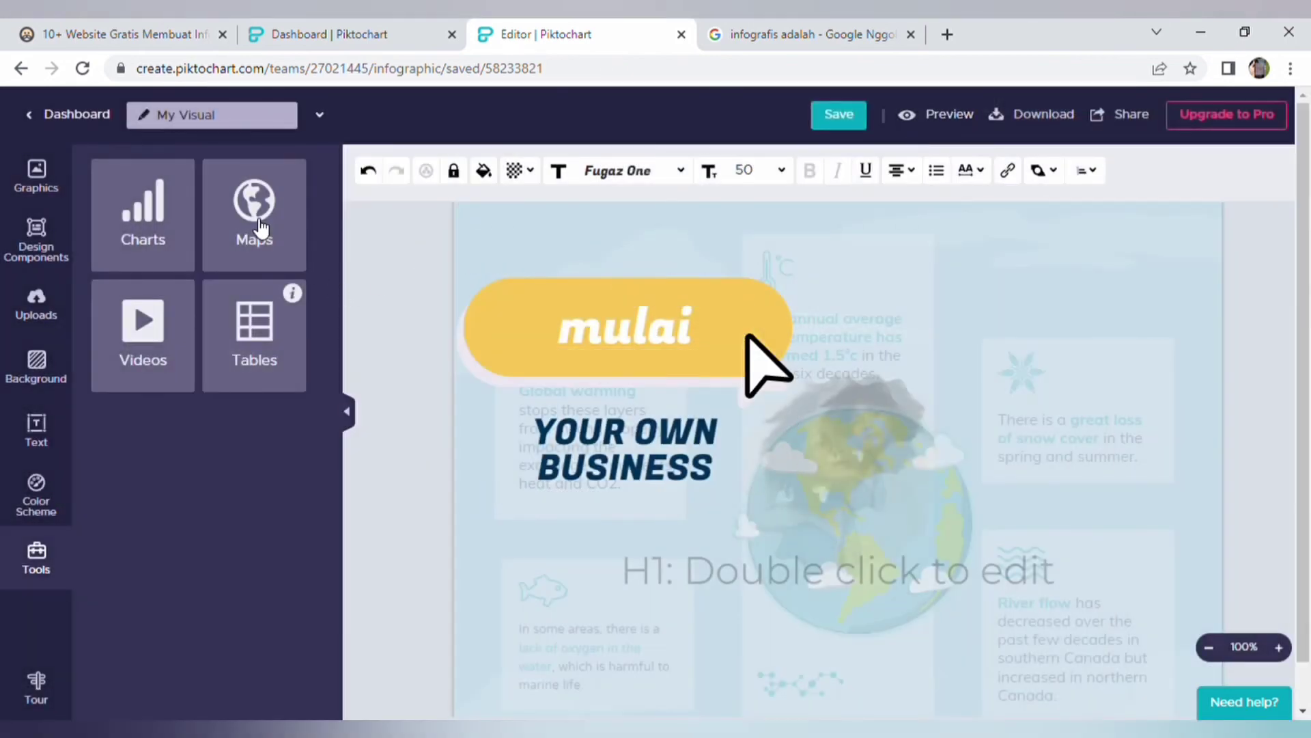
click(258, 232)
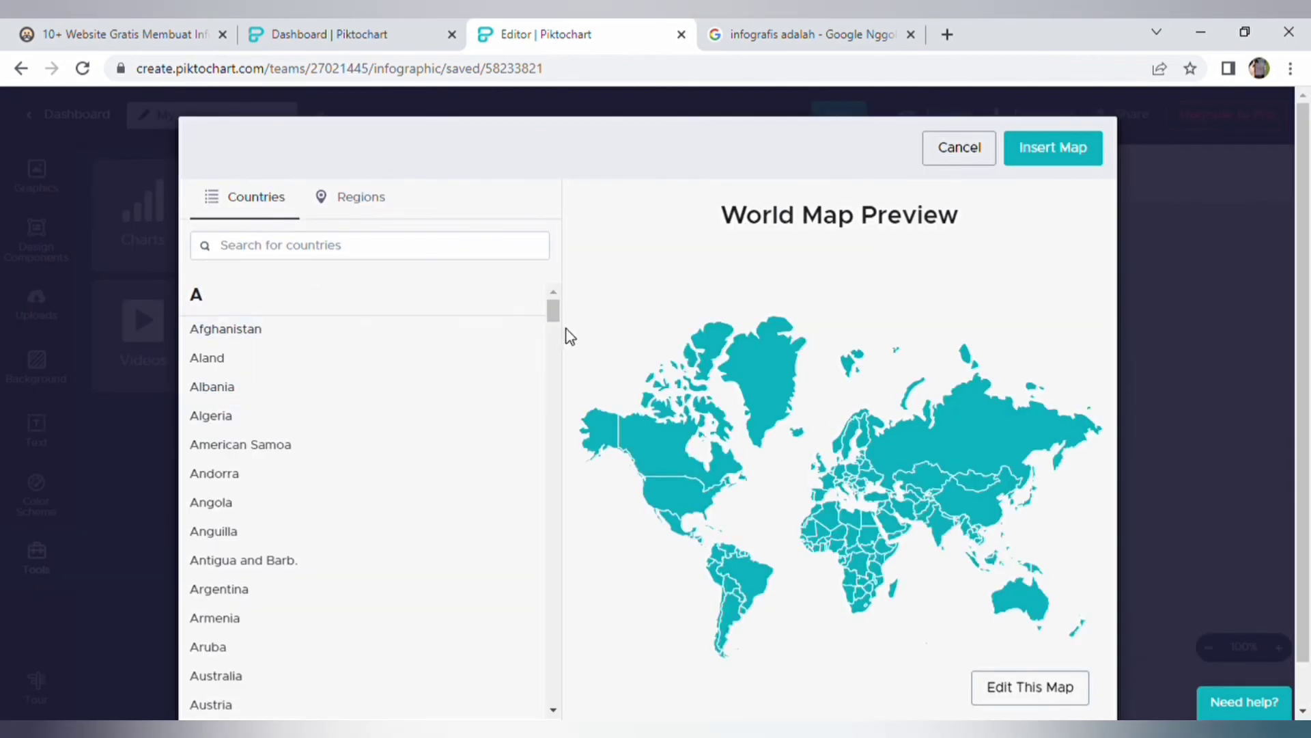
drag(559, 322, 561, 352)
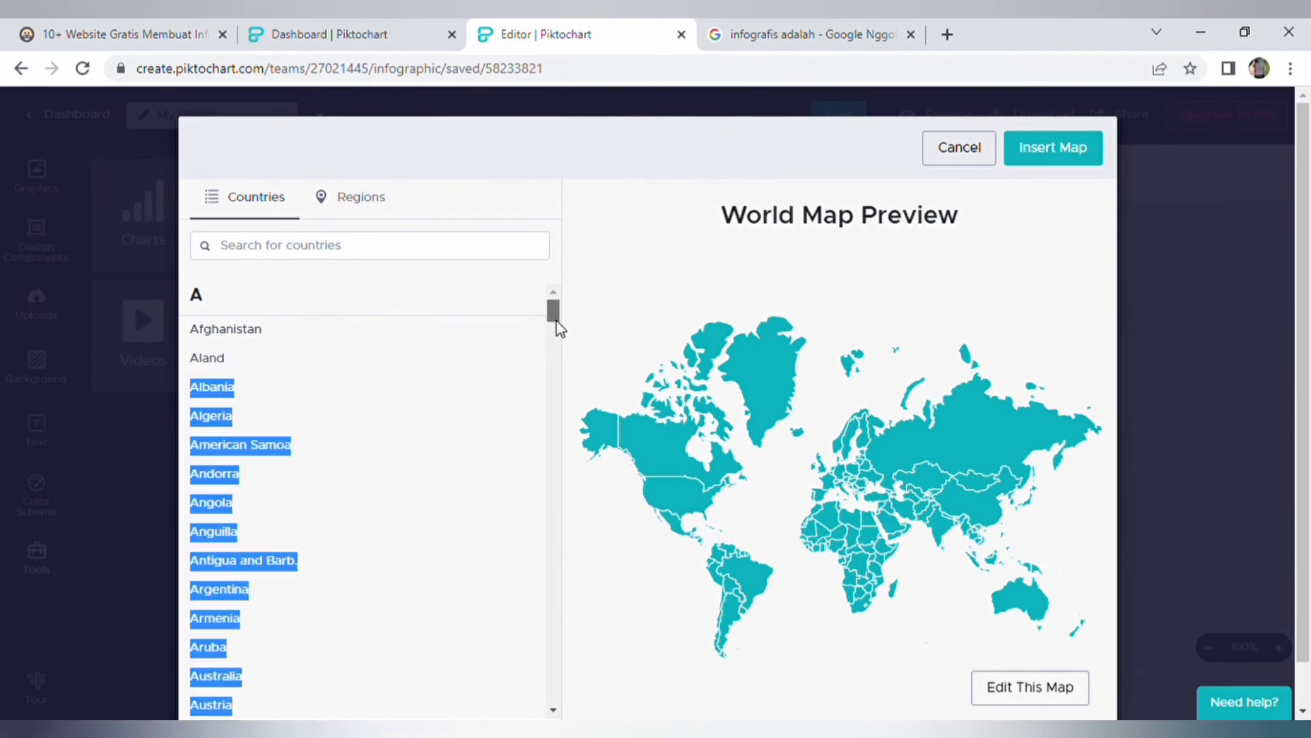
scroll(412, 383, down, 6)
click(266, 469)
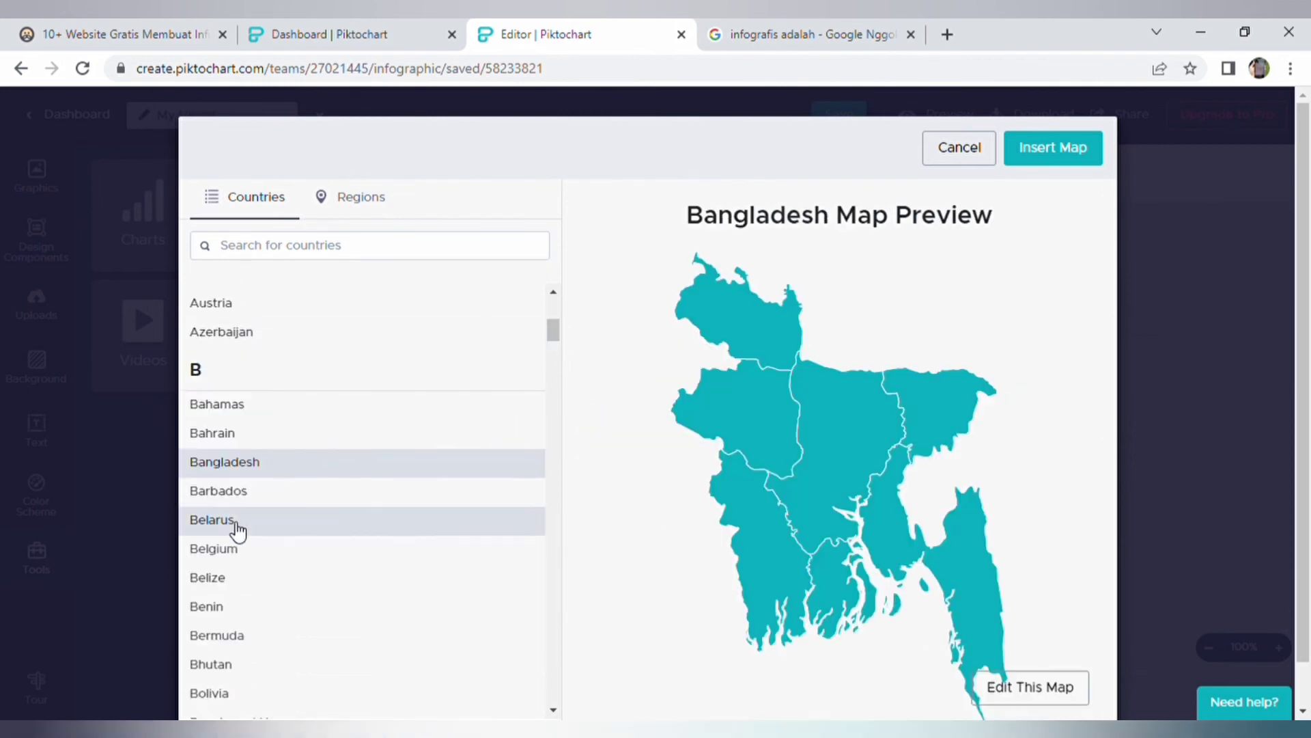
click(236, 525)
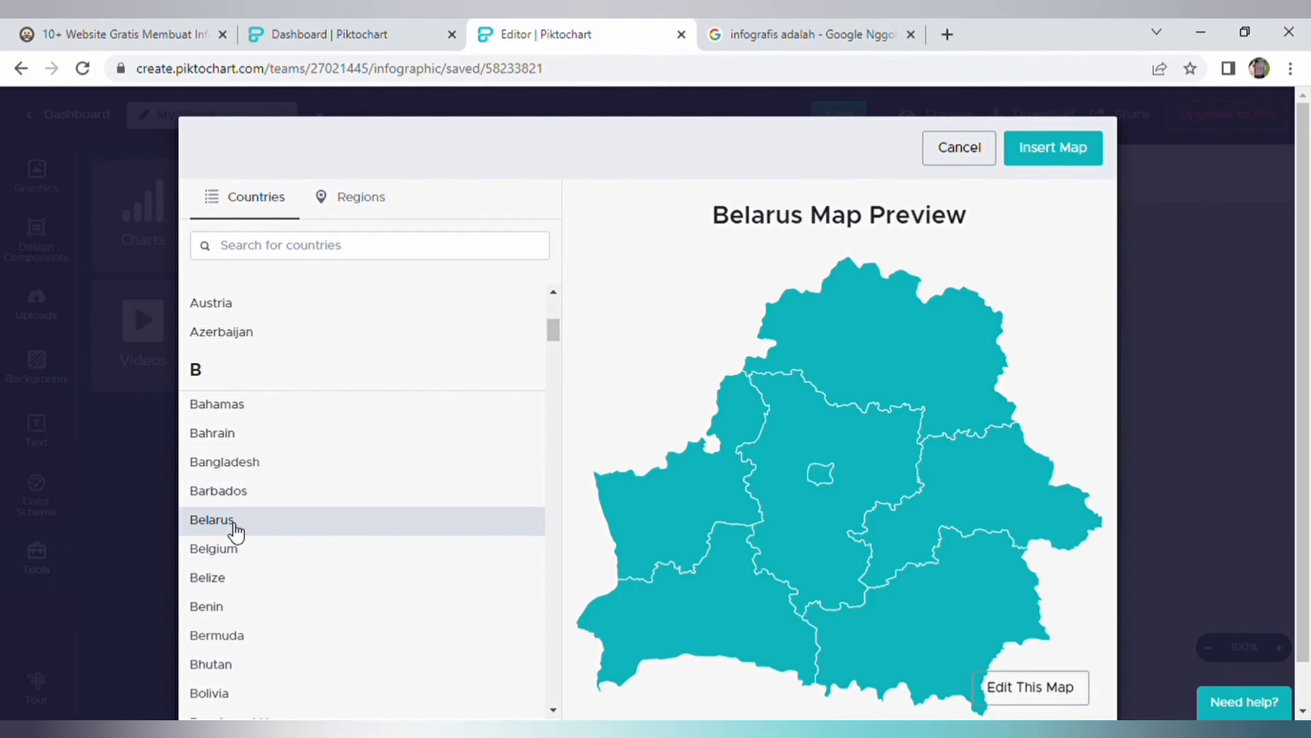
click(954, 148)
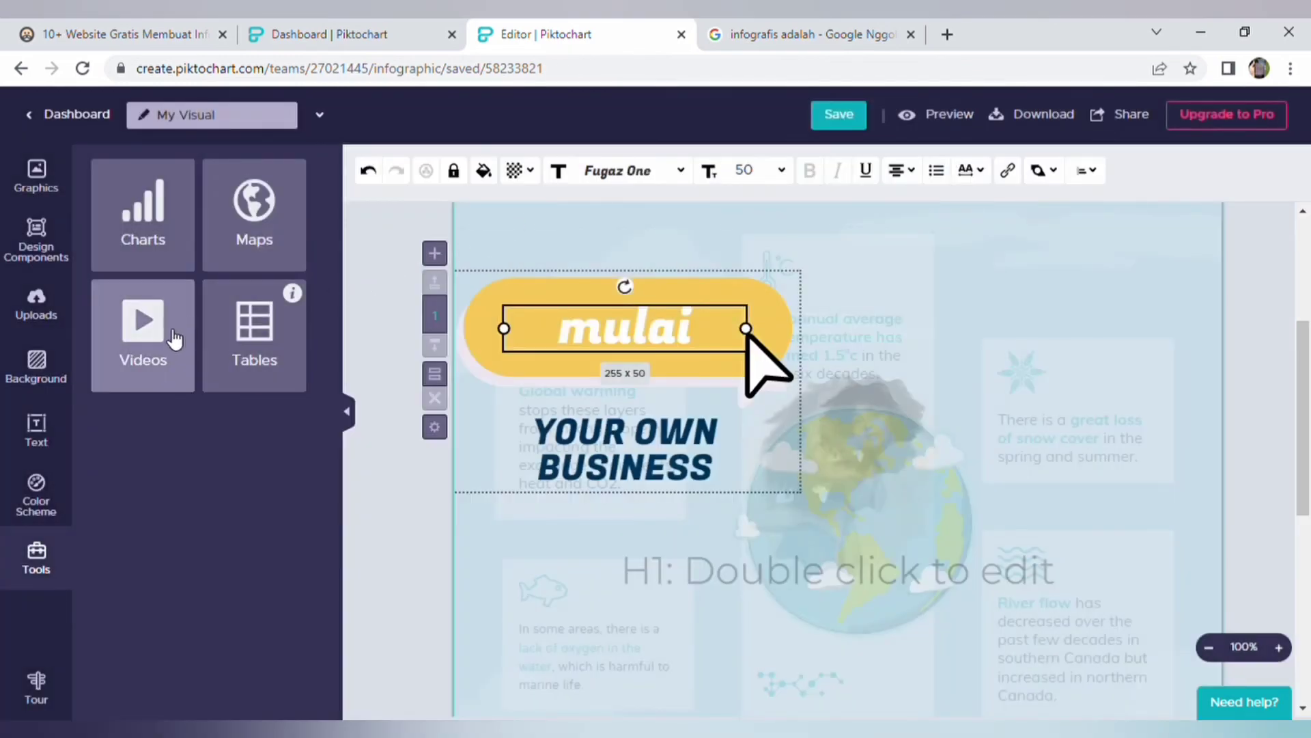
click(257, 358)
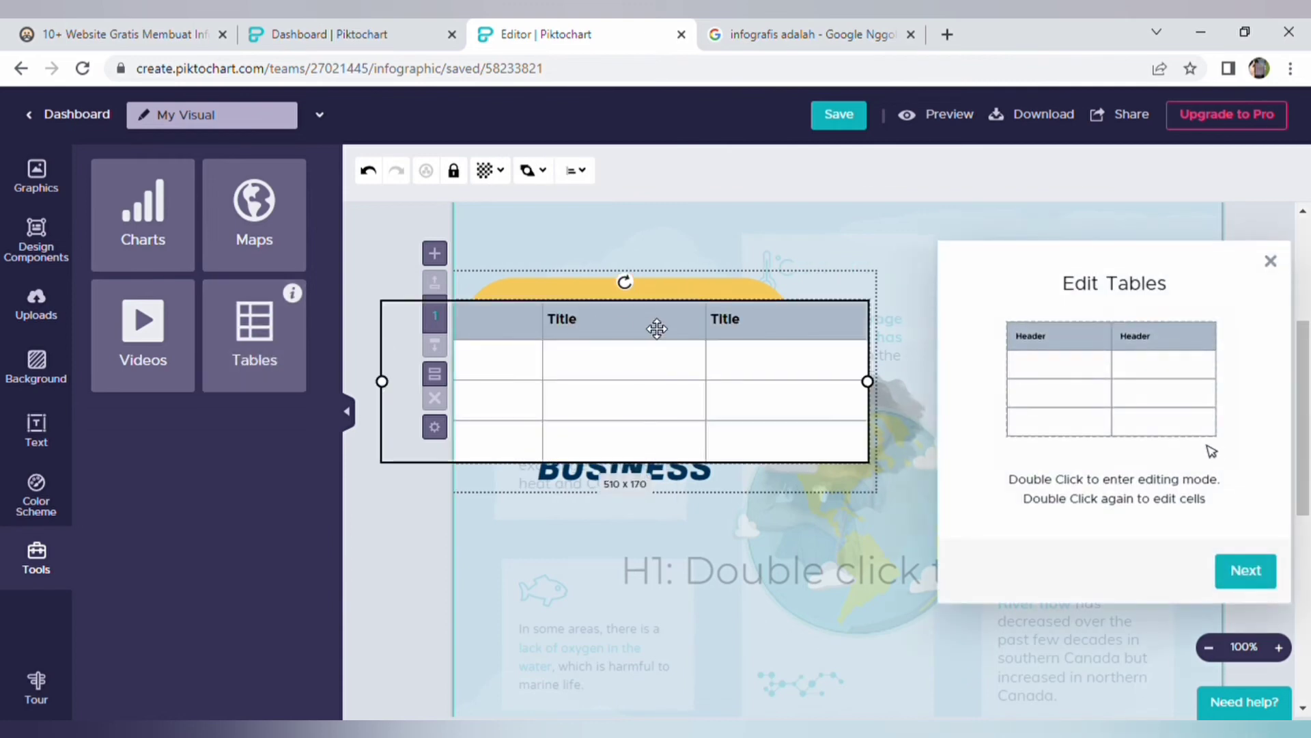
mouse_move(657, 330)
mouse_down()
mouse_move(751, 348)
mouse_move(717, 477)
mouse_up()
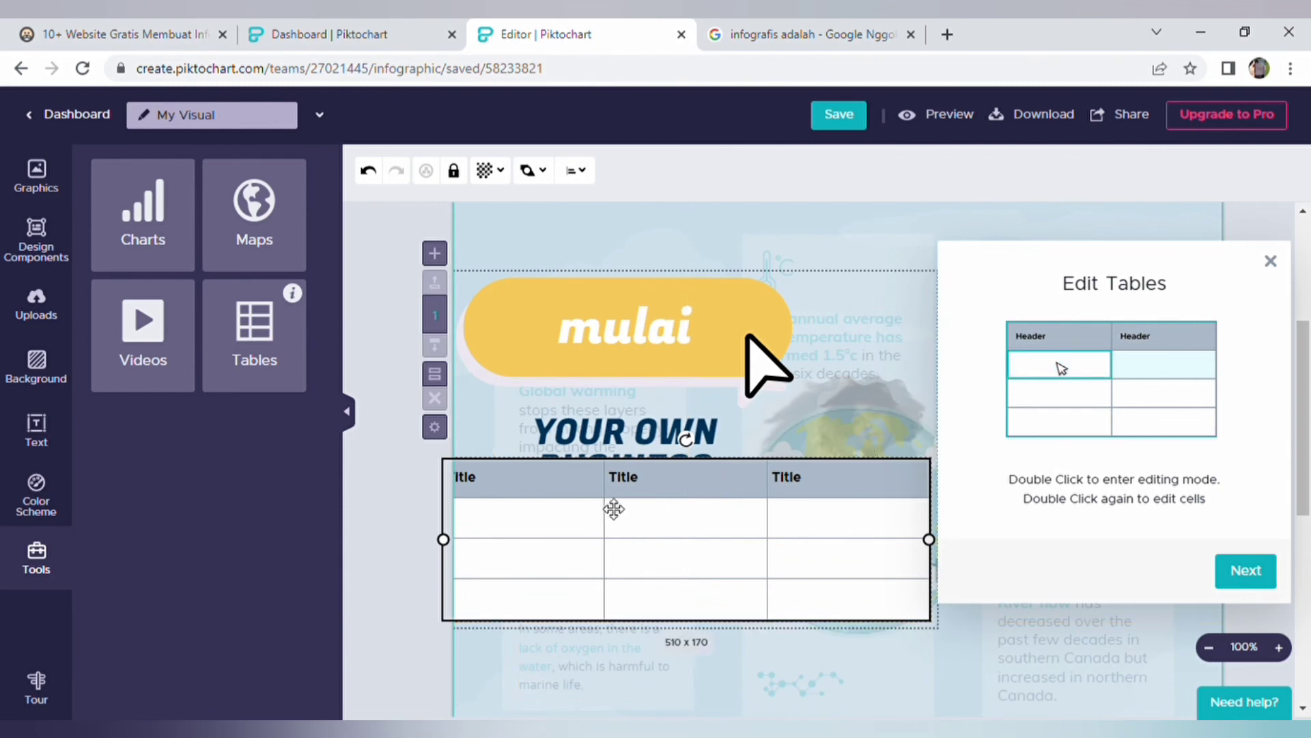
drag(644, 497, 662, 497)
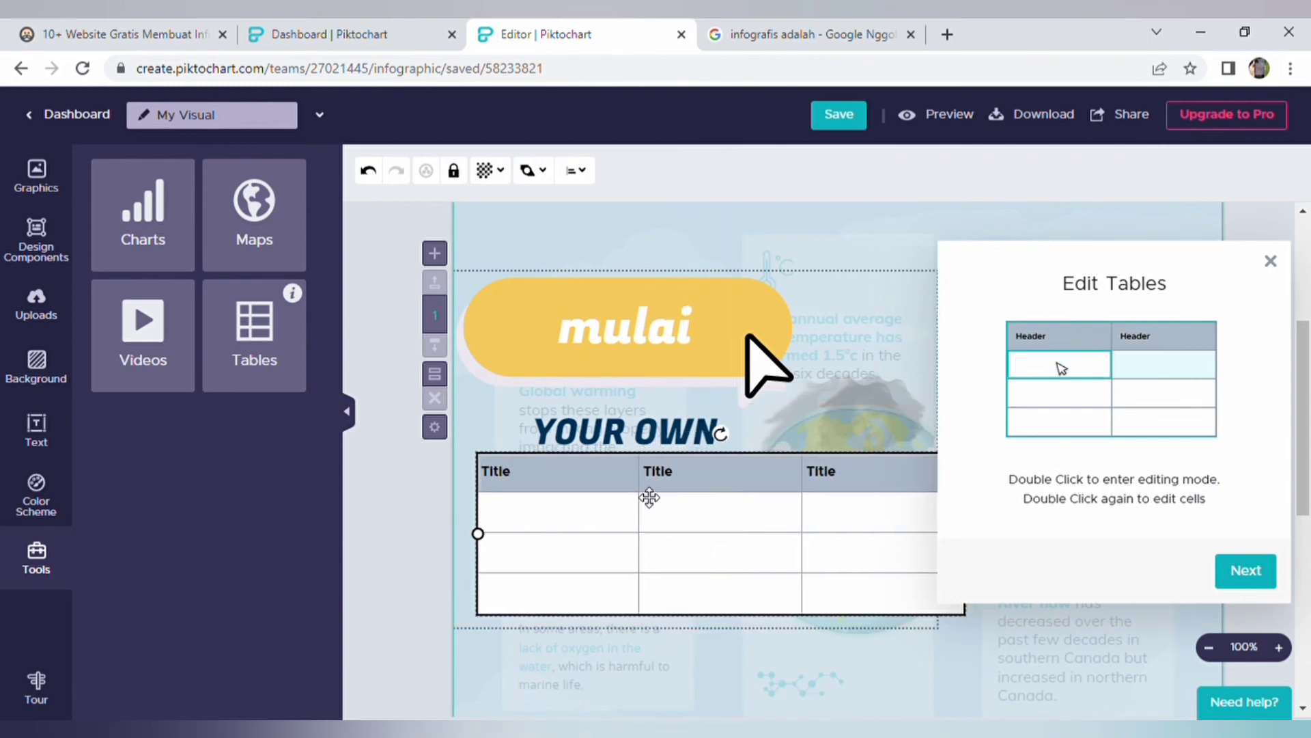
click(1271, 262)
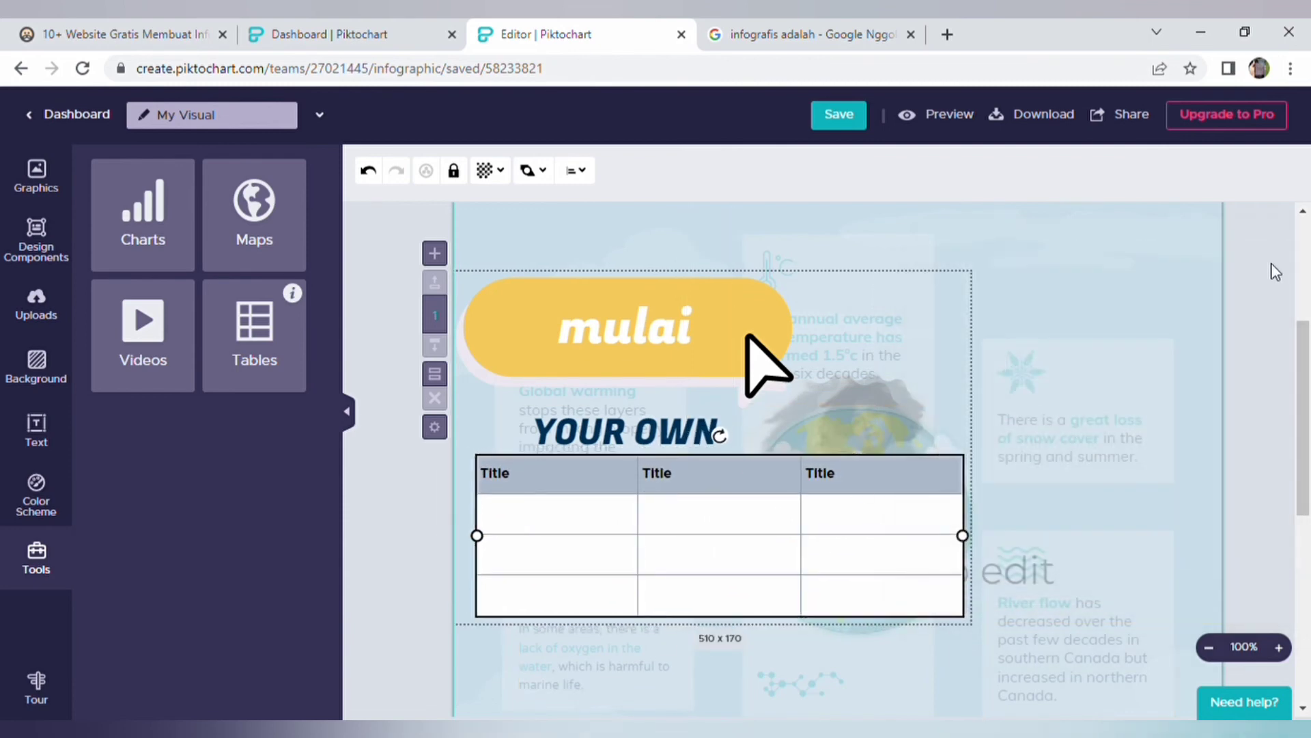
right_click(882, 486)
click(913, 469)
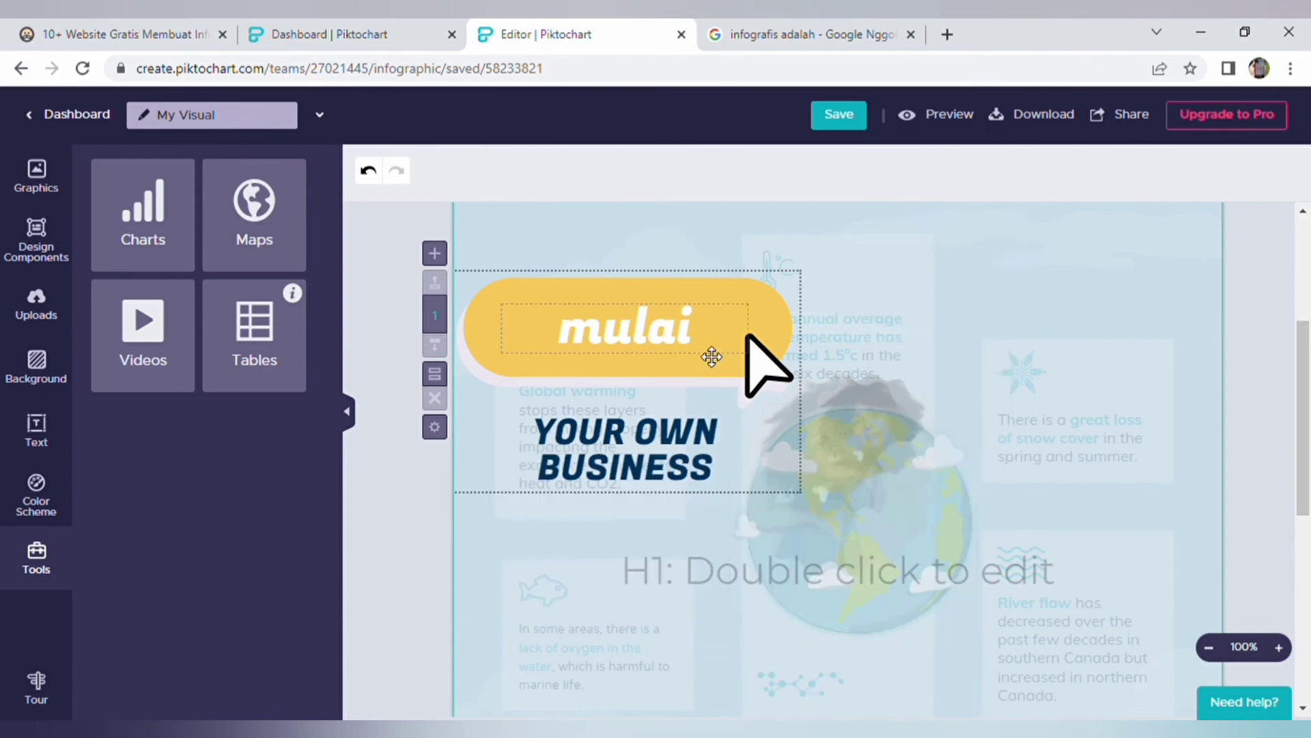
Delete the mulai / YOUR OWN BUSINESS text frame group
right_click(752, 282)
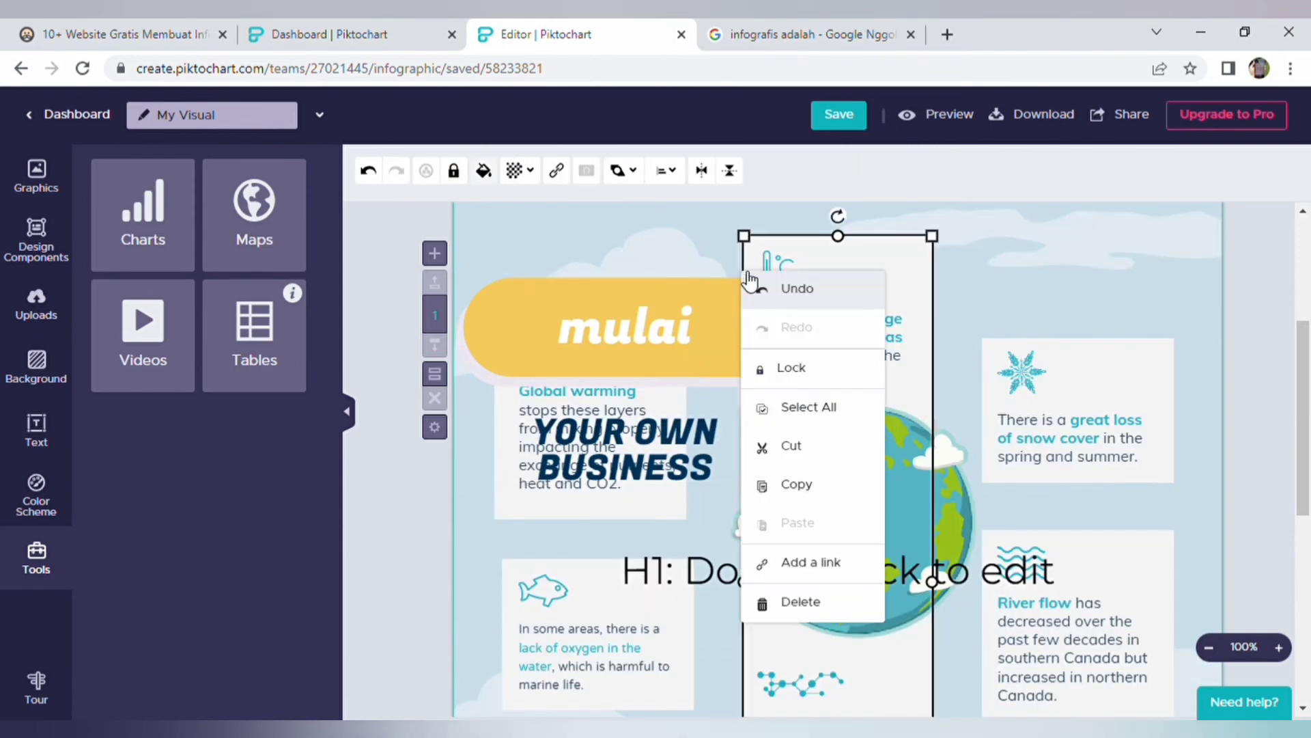
click(711, 290)
right_click(710, 288)
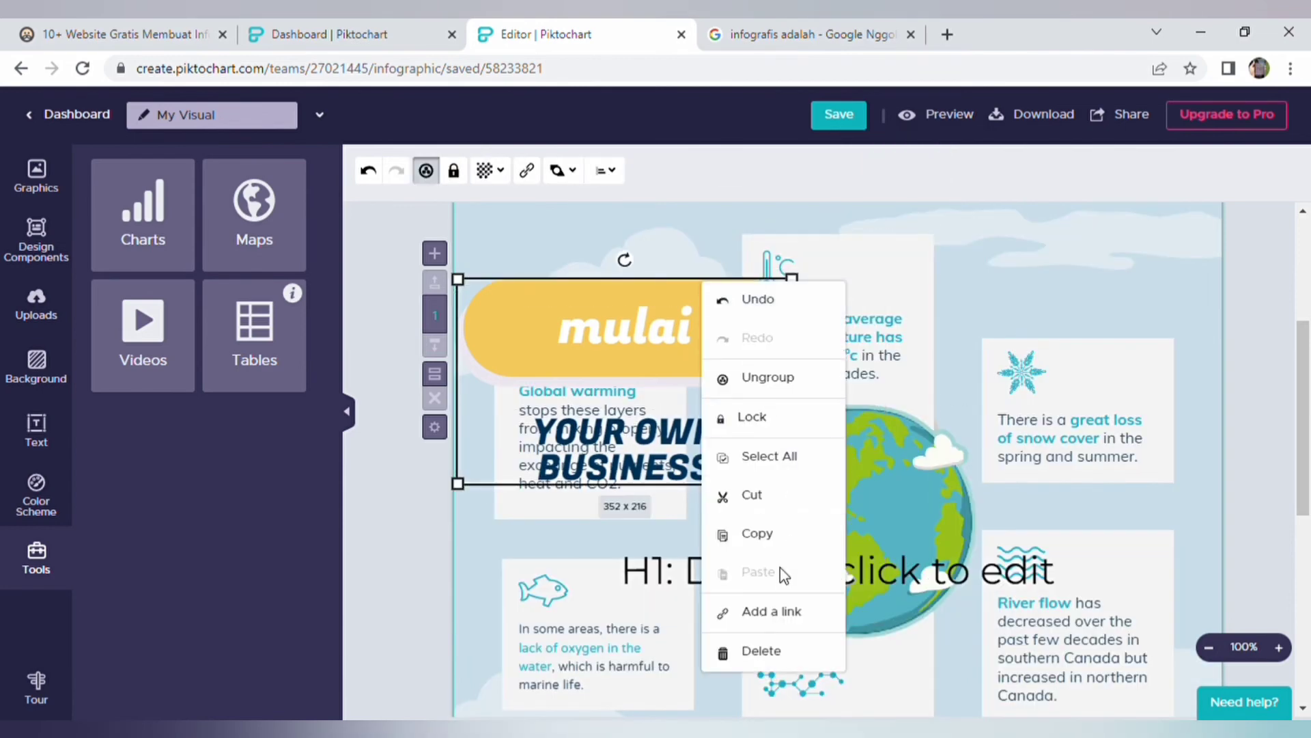
click(748, 657)
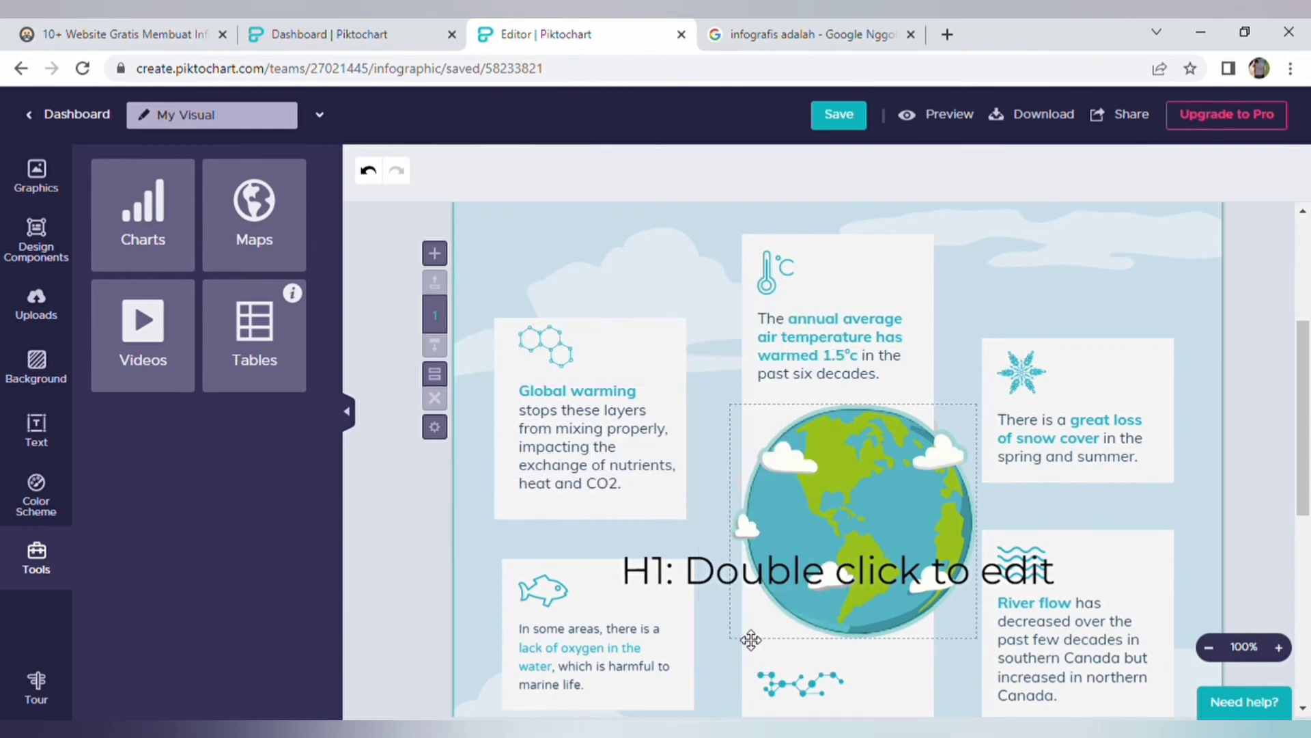
Delete the H1 title placeholder heading
click(728, 595)
drag(728, 595, 609, 253)
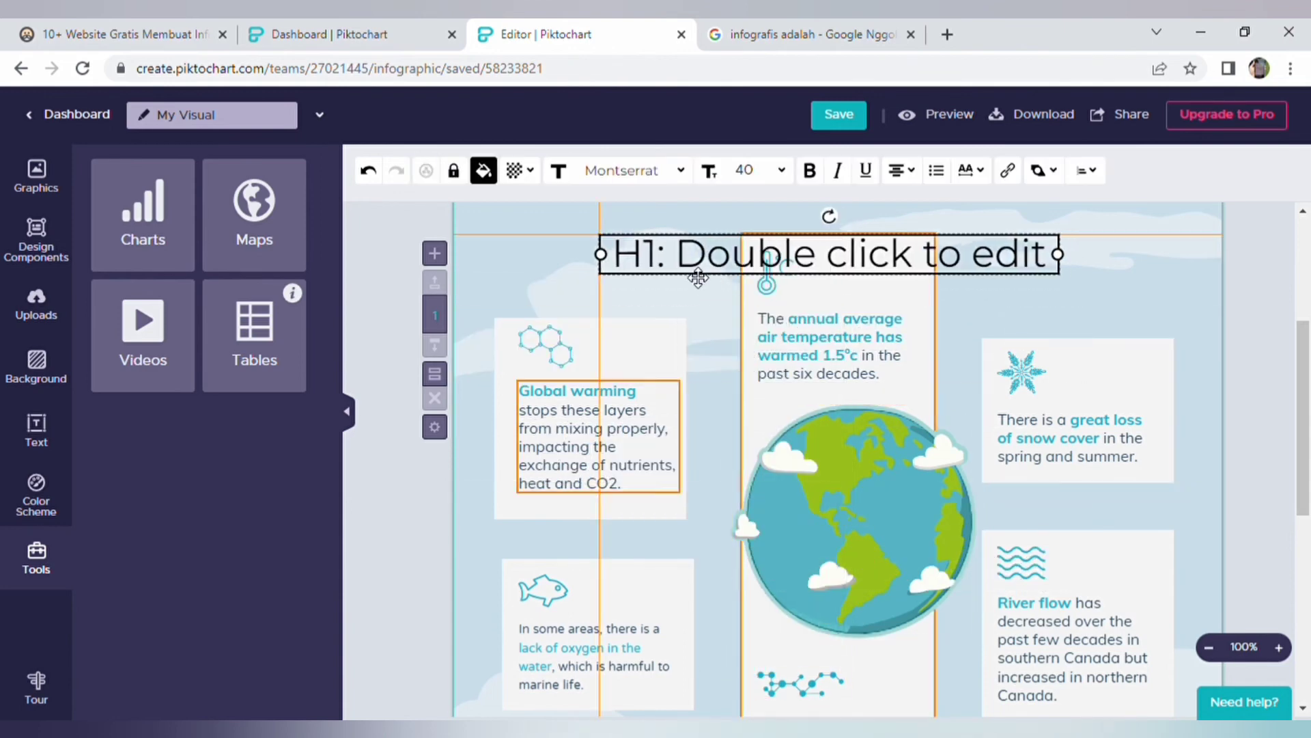
right_click(609, 254)
click(655, 579)
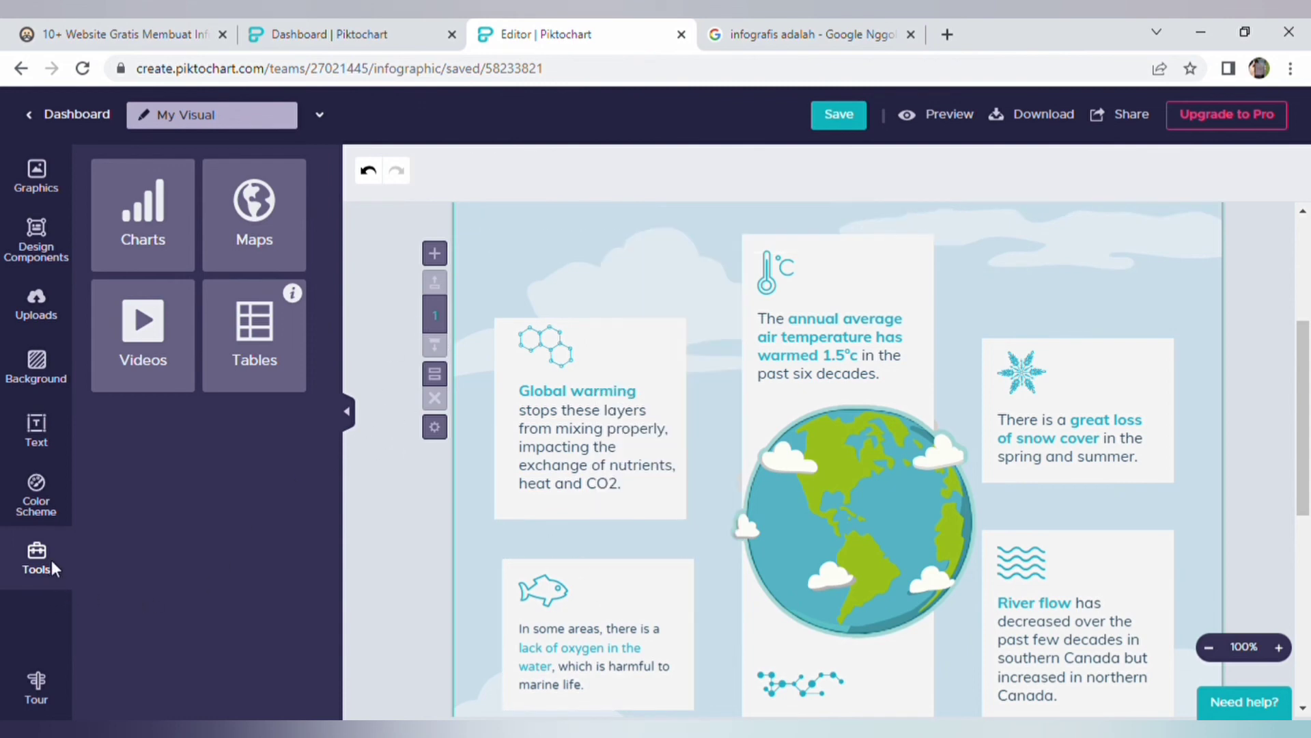
Show the Color Scheme panel and scroll through the saved climate infographic
click(34, 490)
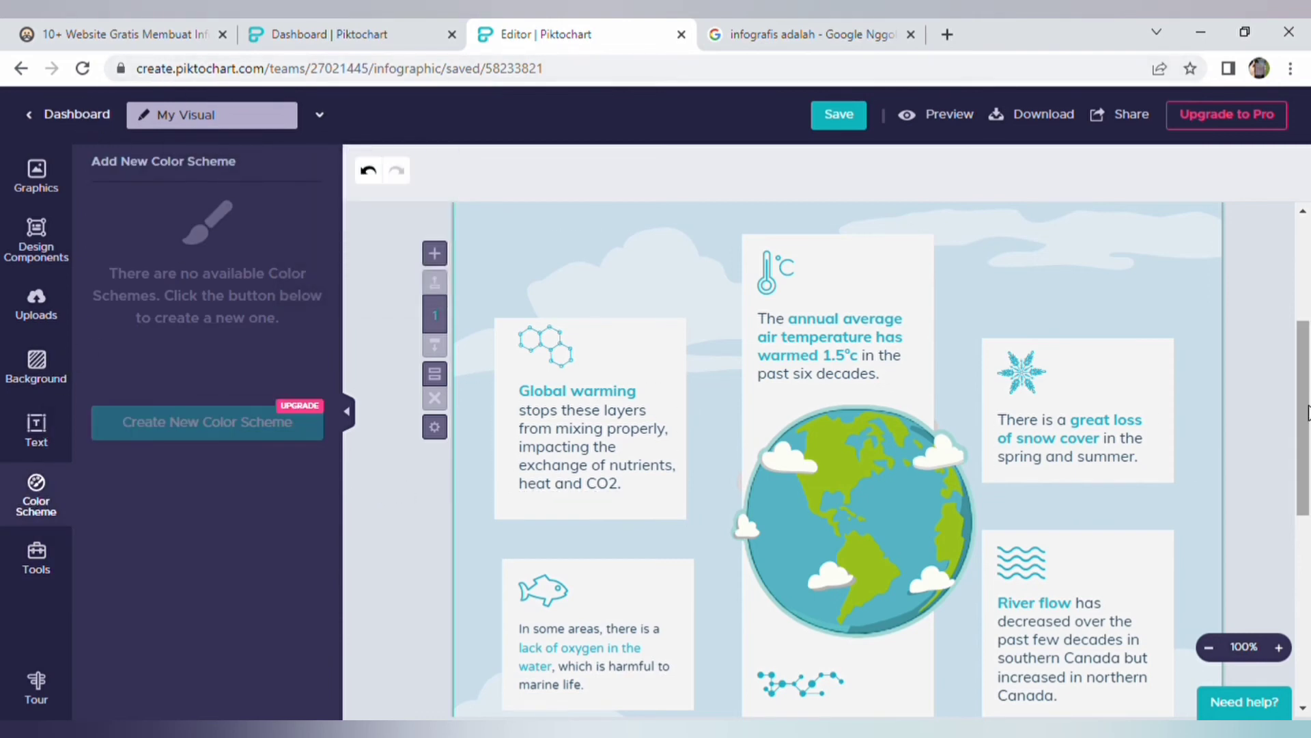
scroll(1308, 411, up, 3)
scroll(1308, 412, down, 2)
scroll(1307, 413, down, 2)
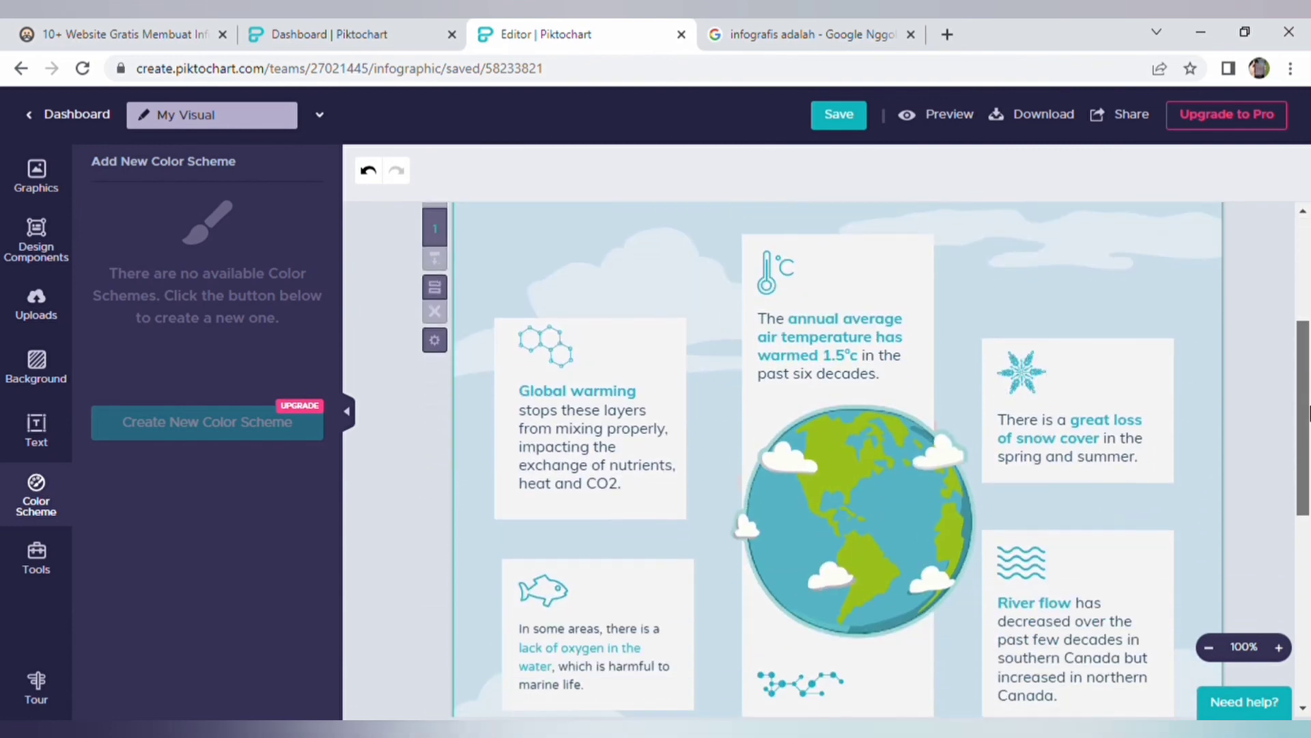
scroll(1308, 412, down, 3)
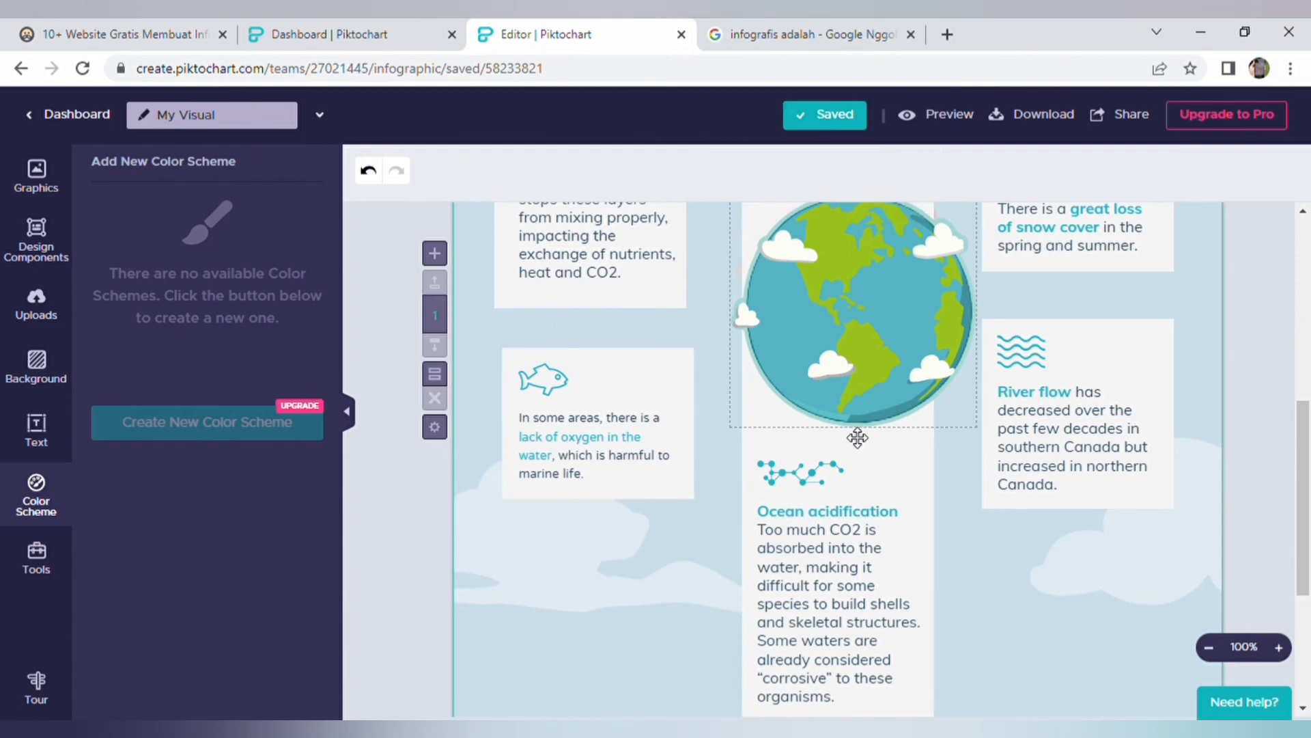
scroll(1305, 502, up, 2)
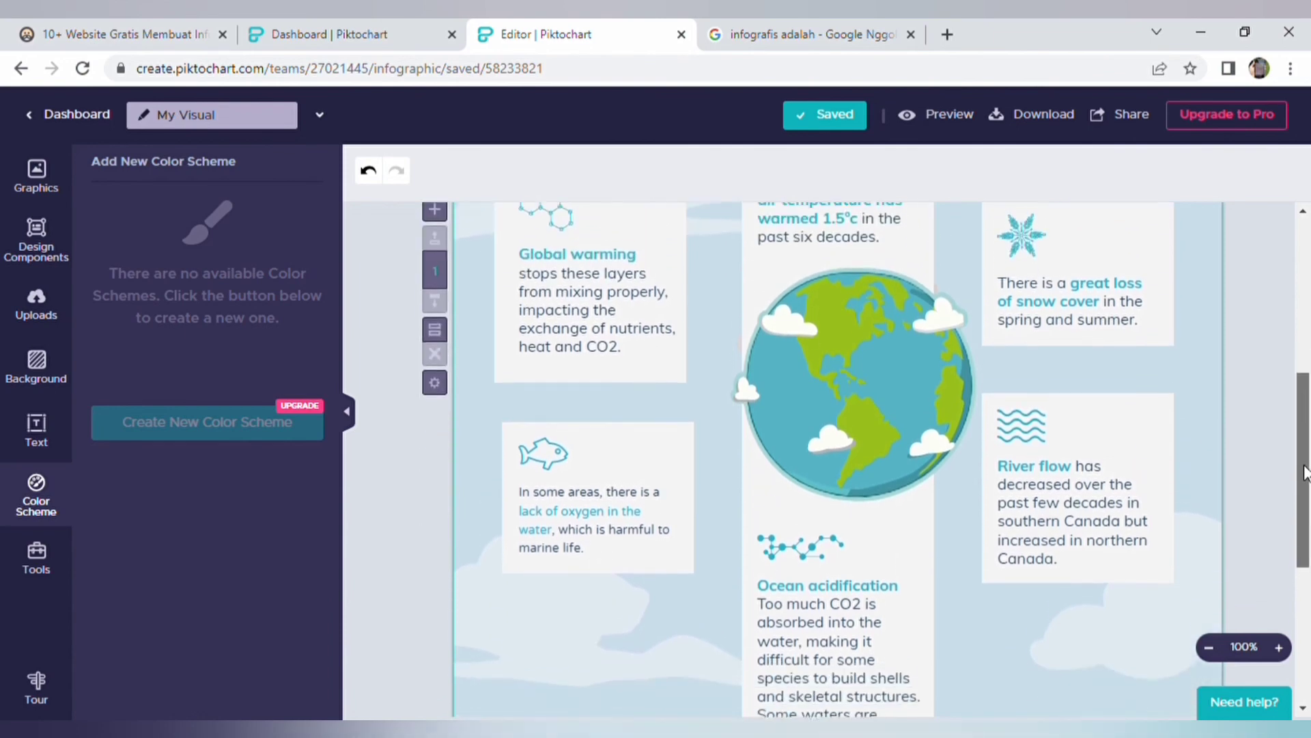
Download the climate infographic as a PNG at Normal quality
click(1043, 116)
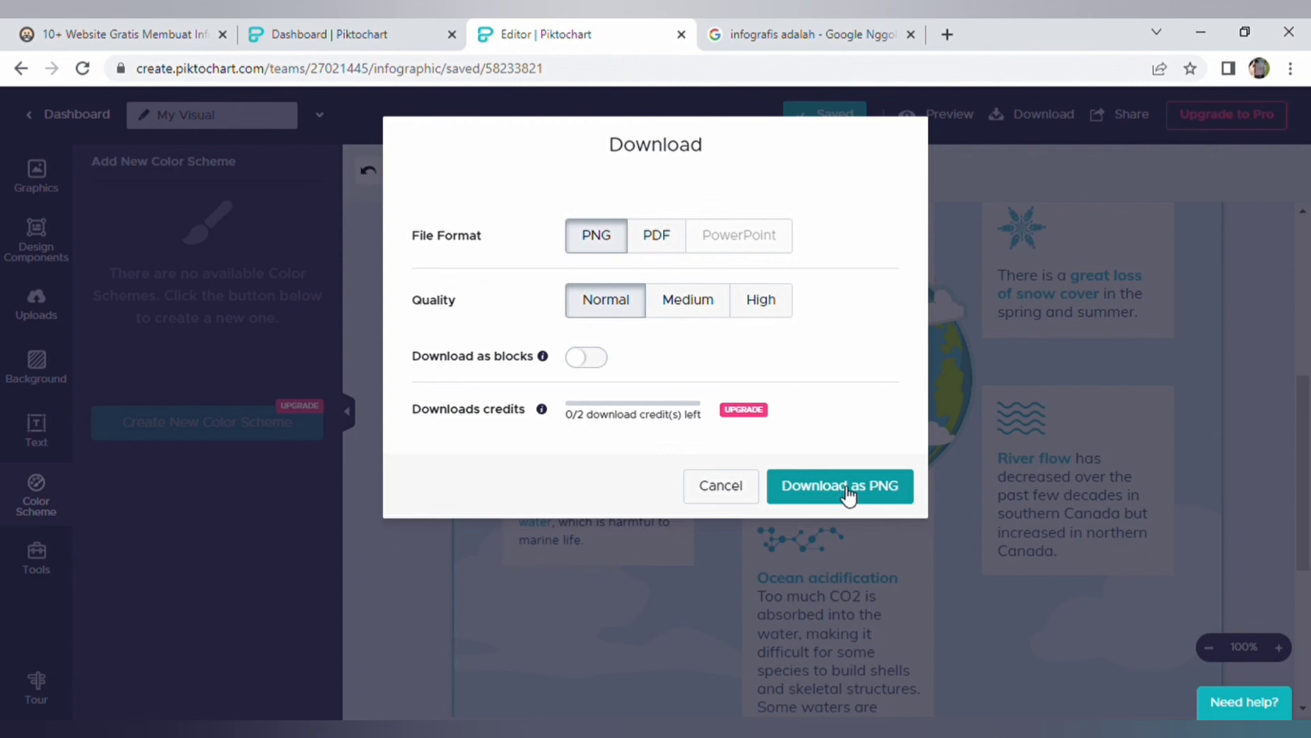
click(718, 486)
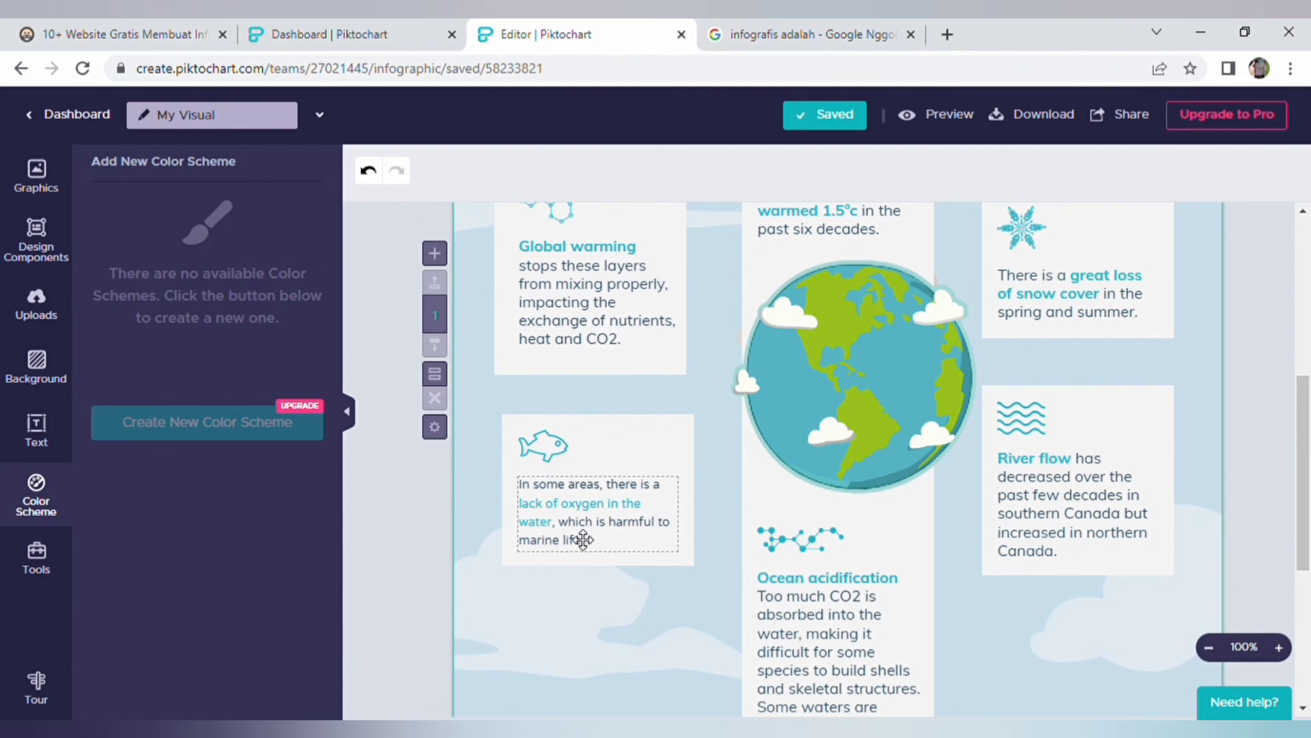
Go to the dashboard's infographic templates and scroll to Wildfires And Climate Change
click(72, 116)
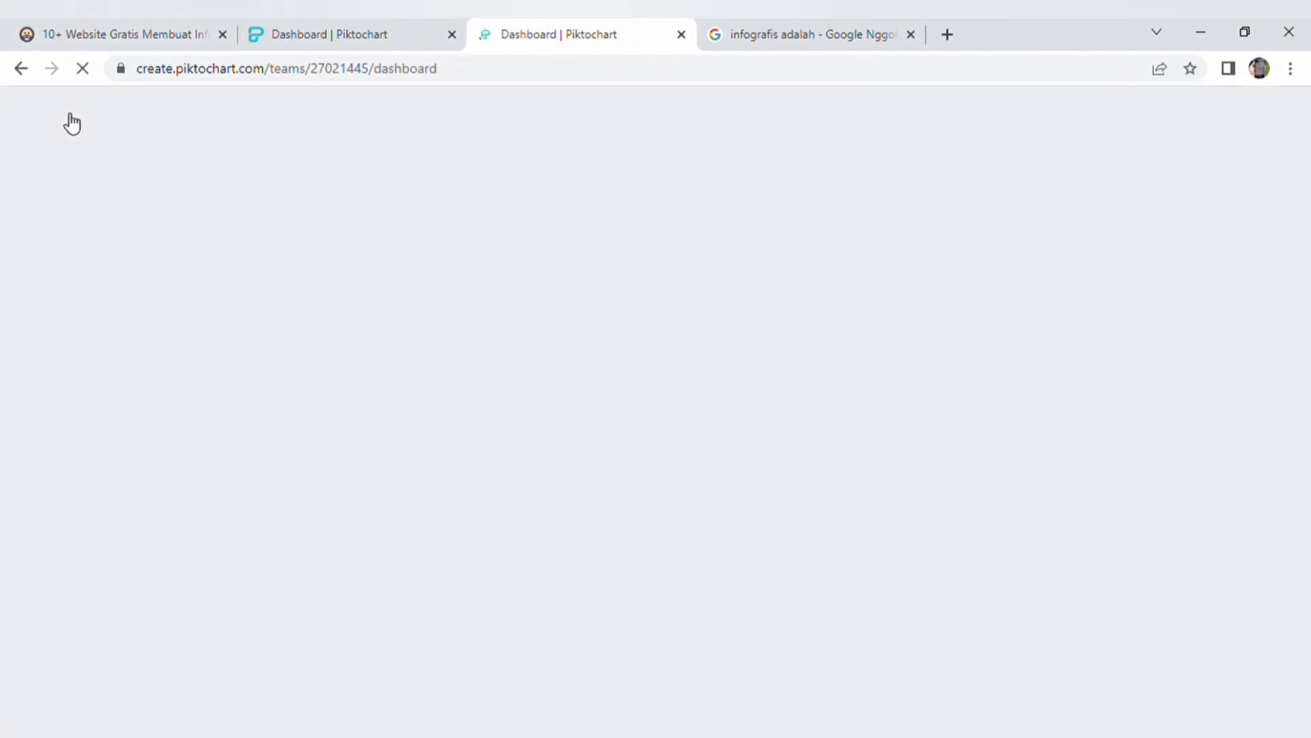
click(316, 31)
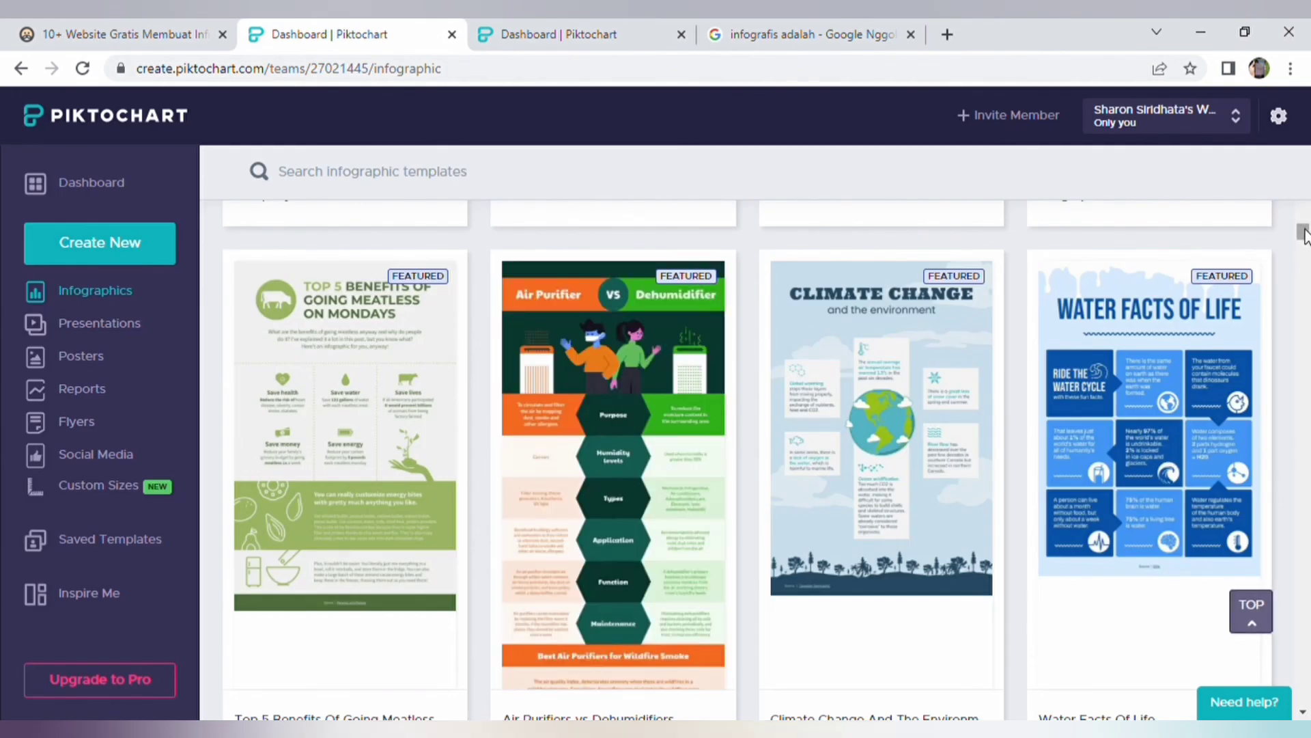
drag(1303, 234, 1306, 244)
scroll(1161, 287, down, 5)
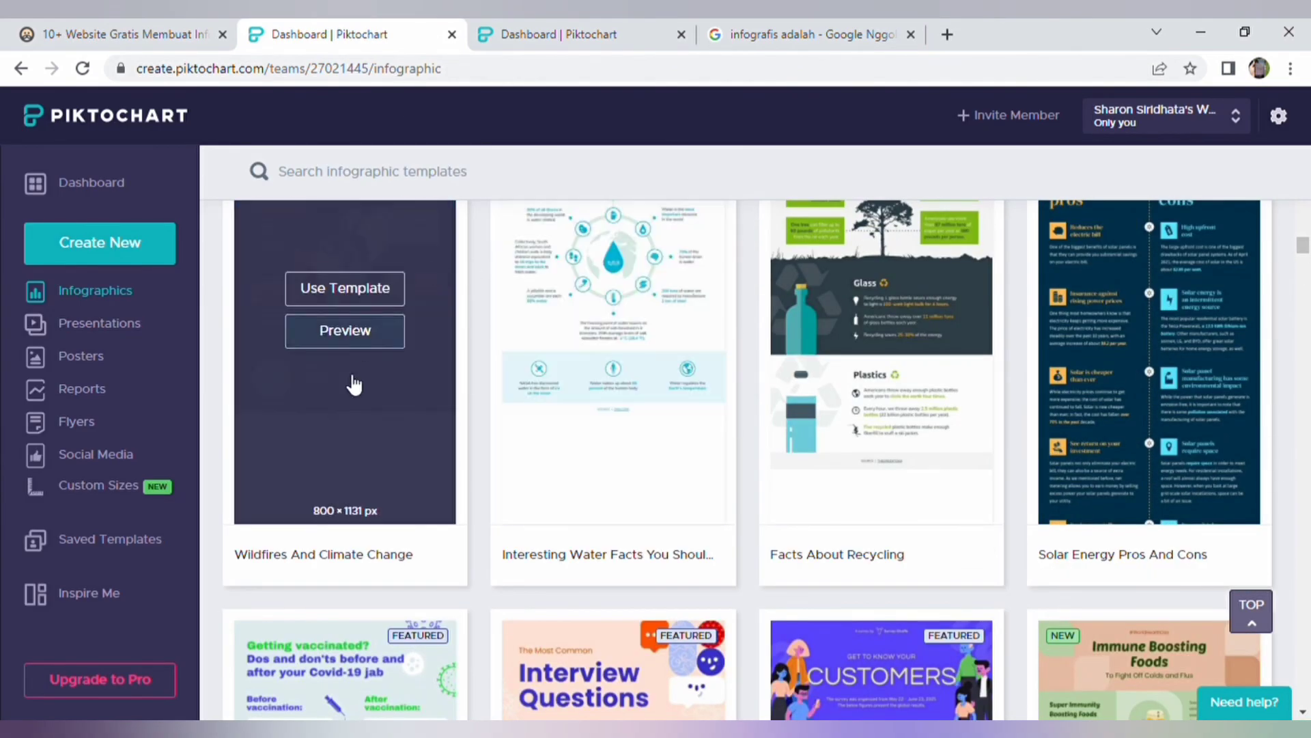